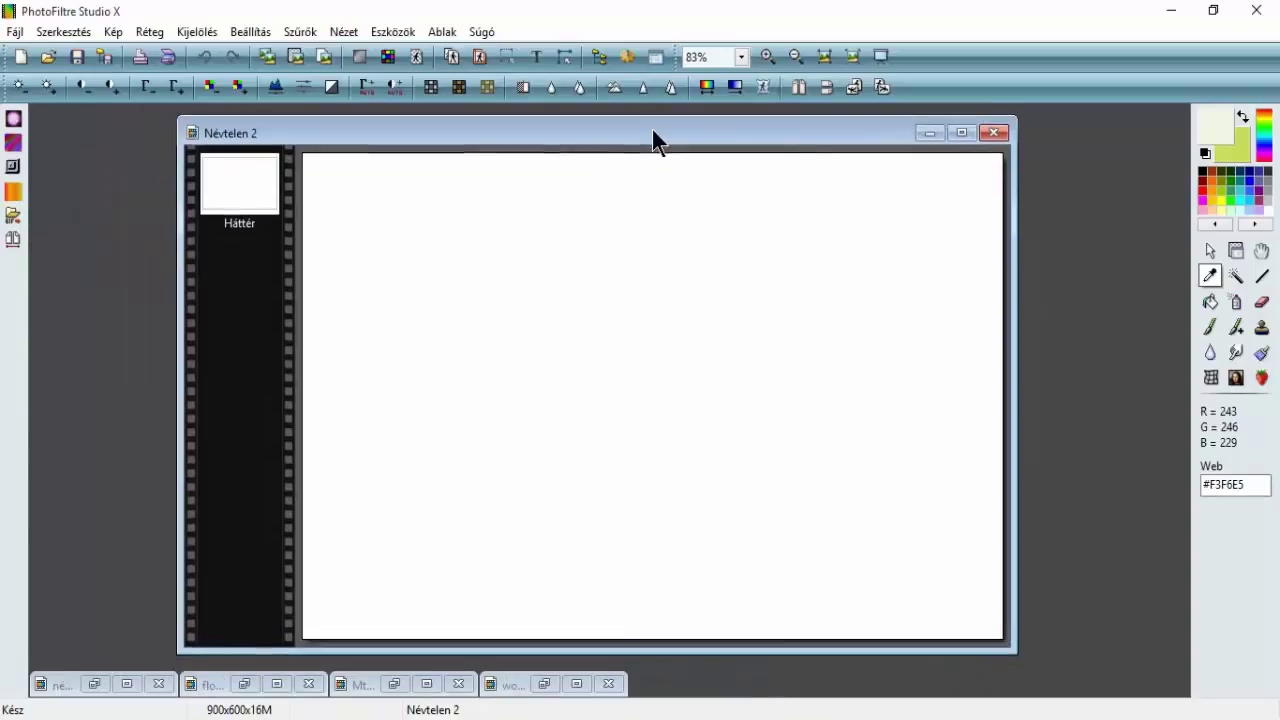
- Open the MuRa's Meister Cloud filter on the blank image and set its FG colour to the off-white custom colour
{"action": "left_click", "coordinate": [300, 32]}
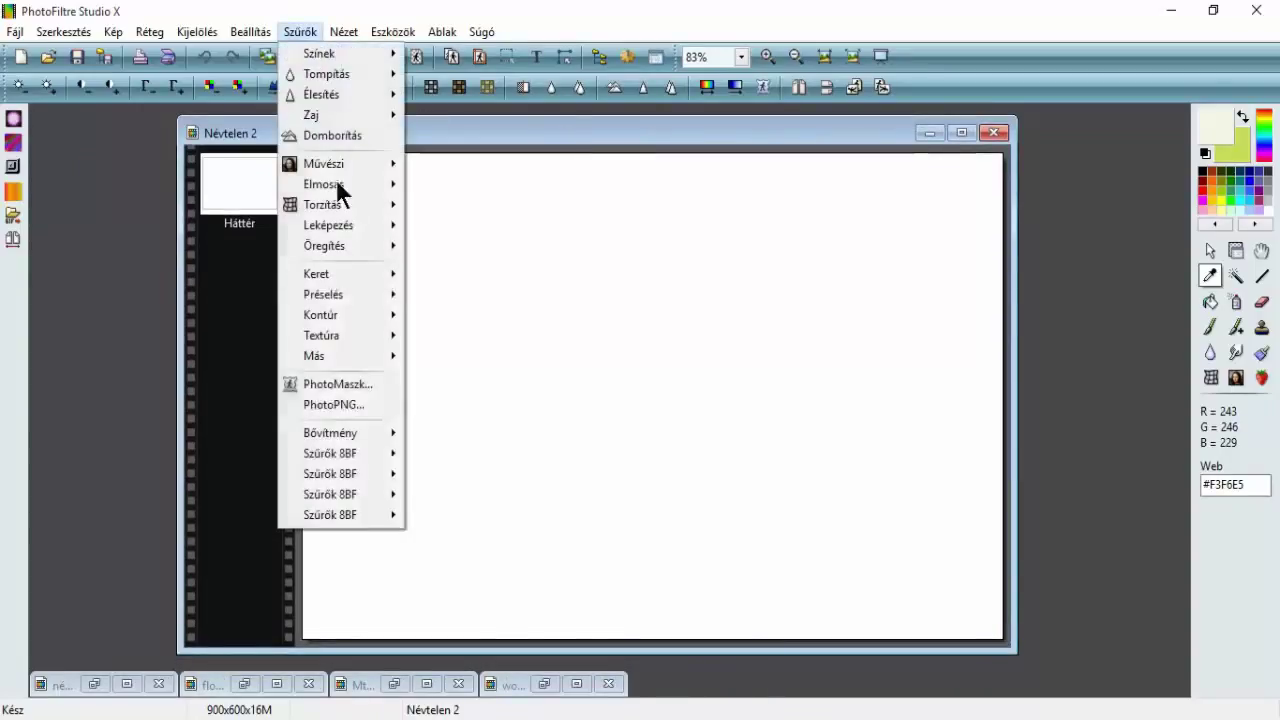
{"action": "mouse_move", "coordinate": [380, 478]}
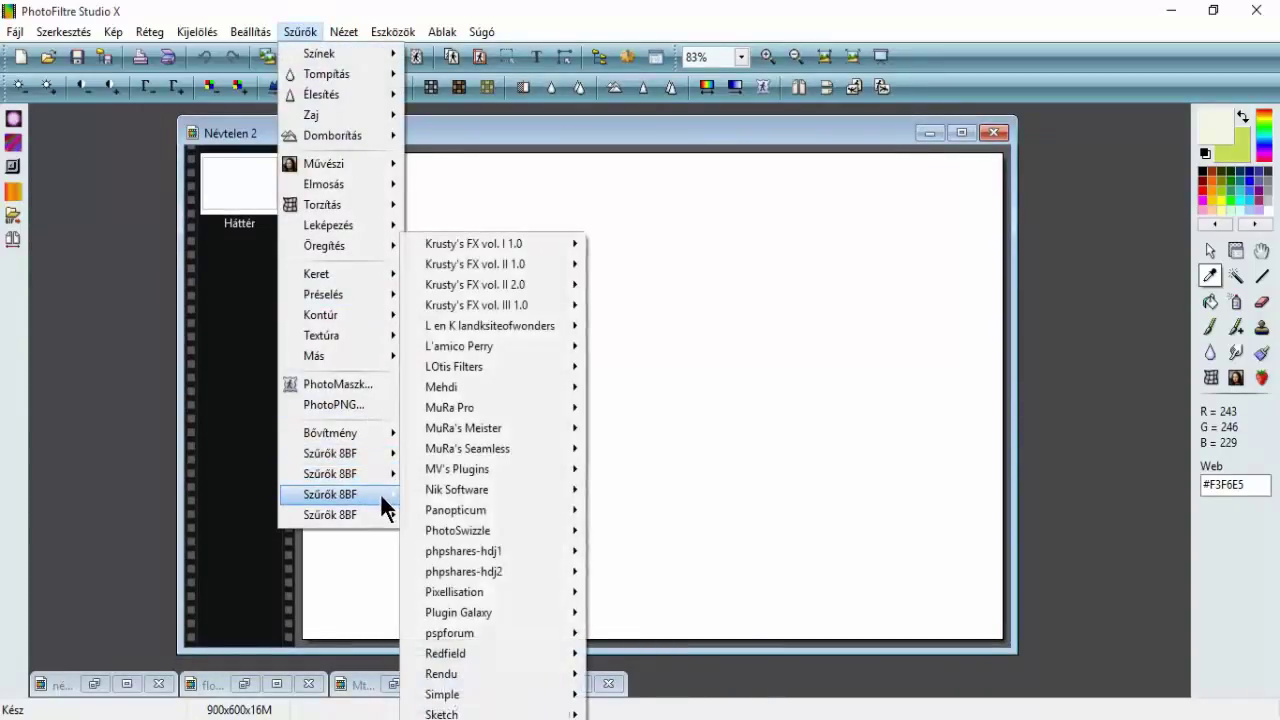
{"action": "mouse_move", "coordinate": [506, 427]}
{"action": "left_click", "coordinate": [614, 427]}
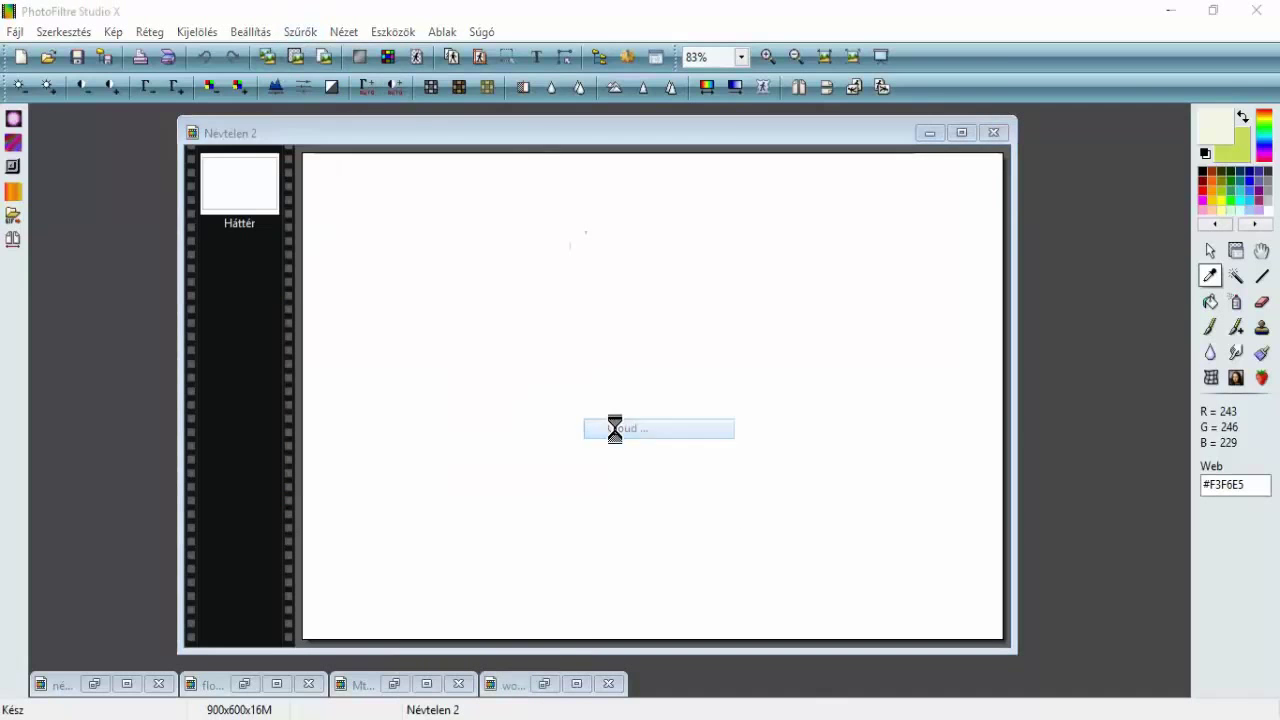
{"action": "left_click_drag", "start_coordinate": [408, 51], "coordinate": [712, 240]}
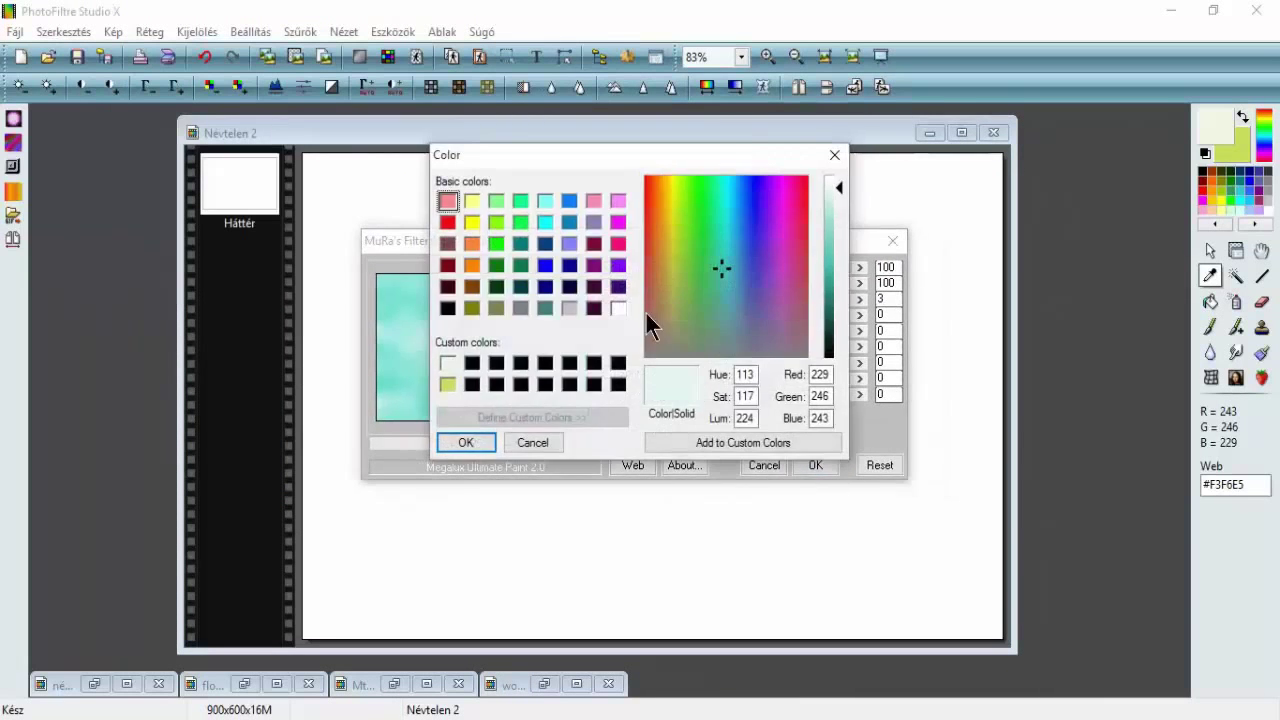
{"action": "left_click", "coordinate": [448, 364]}
{"action": "left_click", "coordinate": [447, 442]}
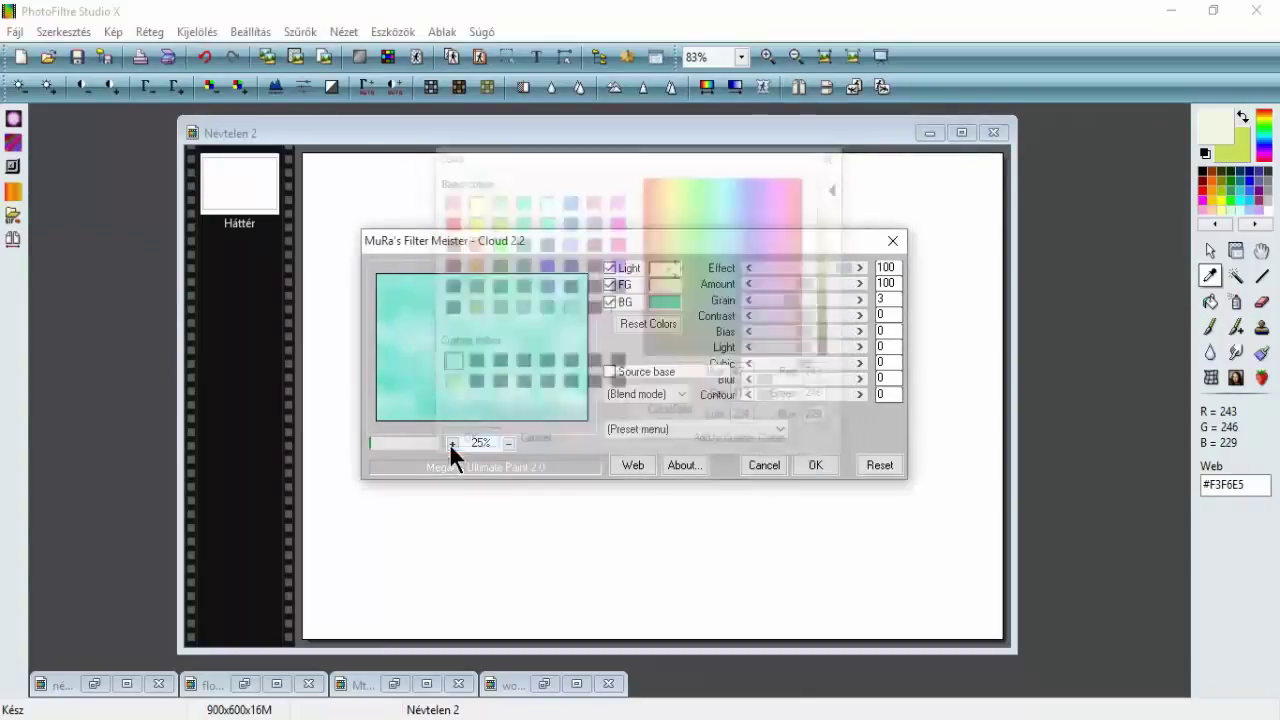
- Set the Cloud filter's BG colour to the yellow-green custom colour
{"action": "left_click", "coordinate": [666, 300]}
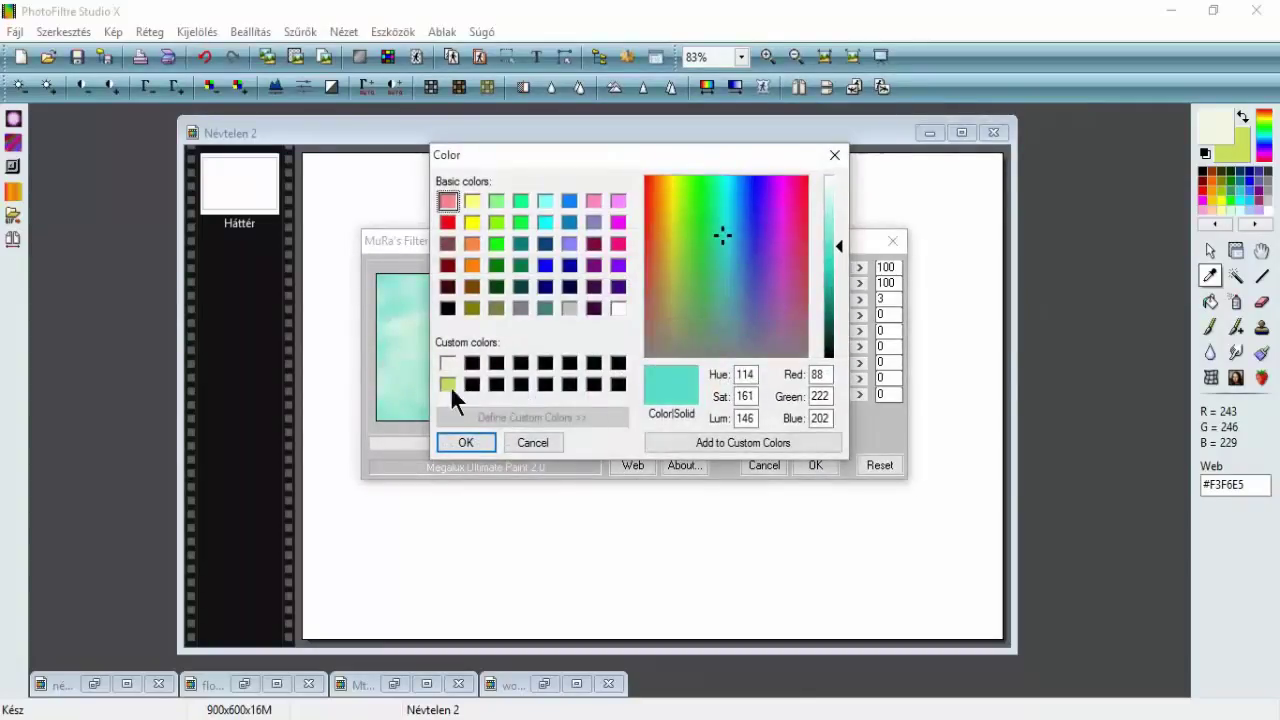
{"action": "left_click", "coordinate": [447, 384]}
{"action": "left_click", "coordinate": [465, 441]}
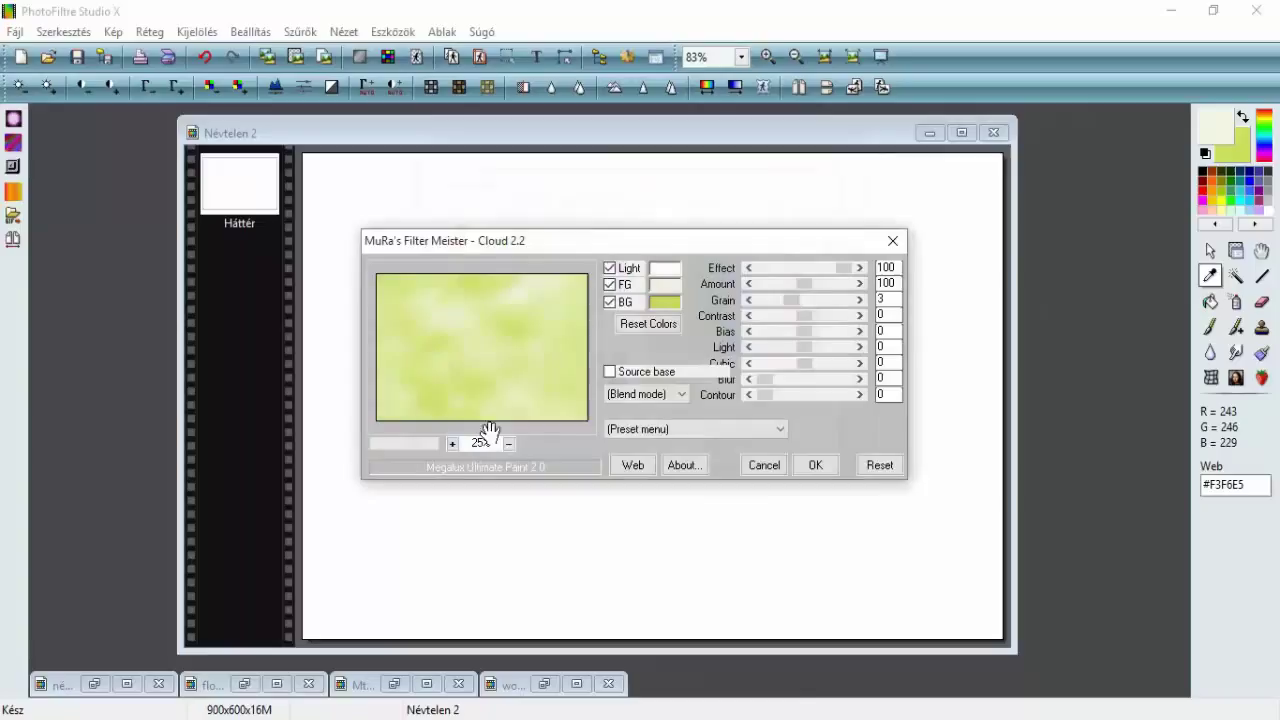
- Enable Source base, set Cubic to 20 and Contour to 40, and apply the Cloud filter
{"action": "left_click", "coordinate": [609, 372]}
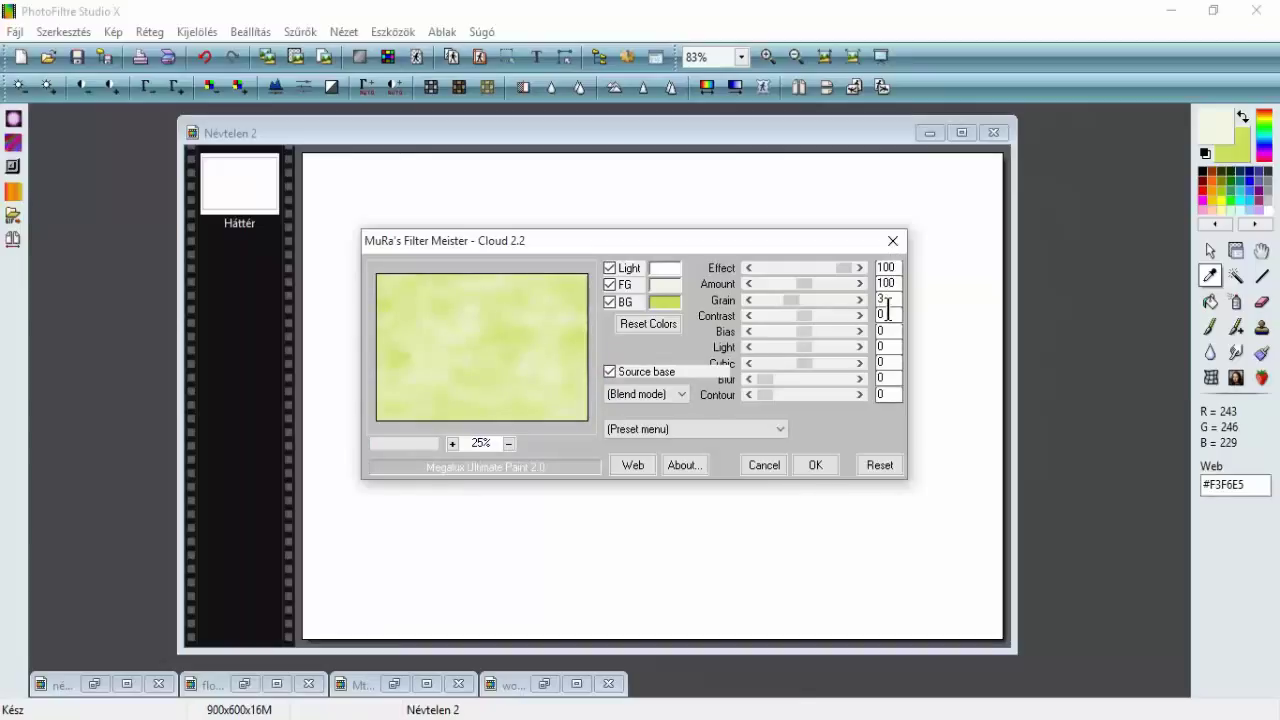
{"action": "double_click", "coordinate": [884, 362]}
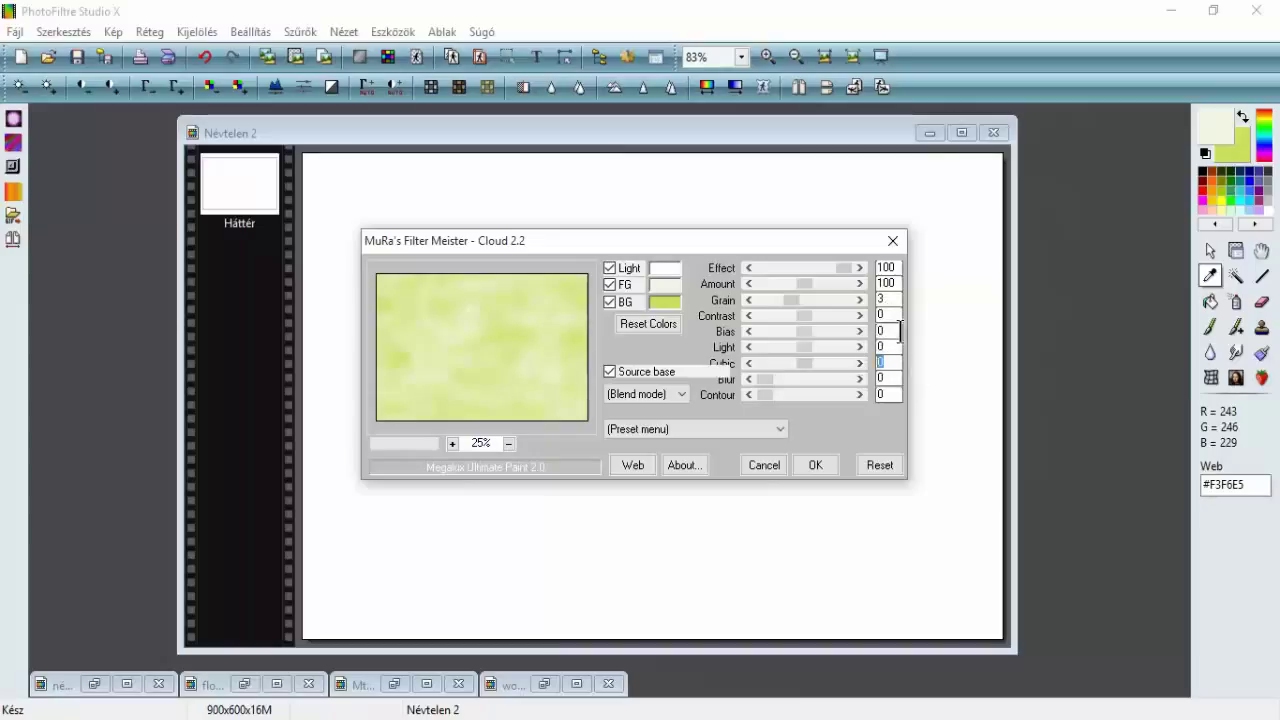
{"action": "type", "text": "20"}
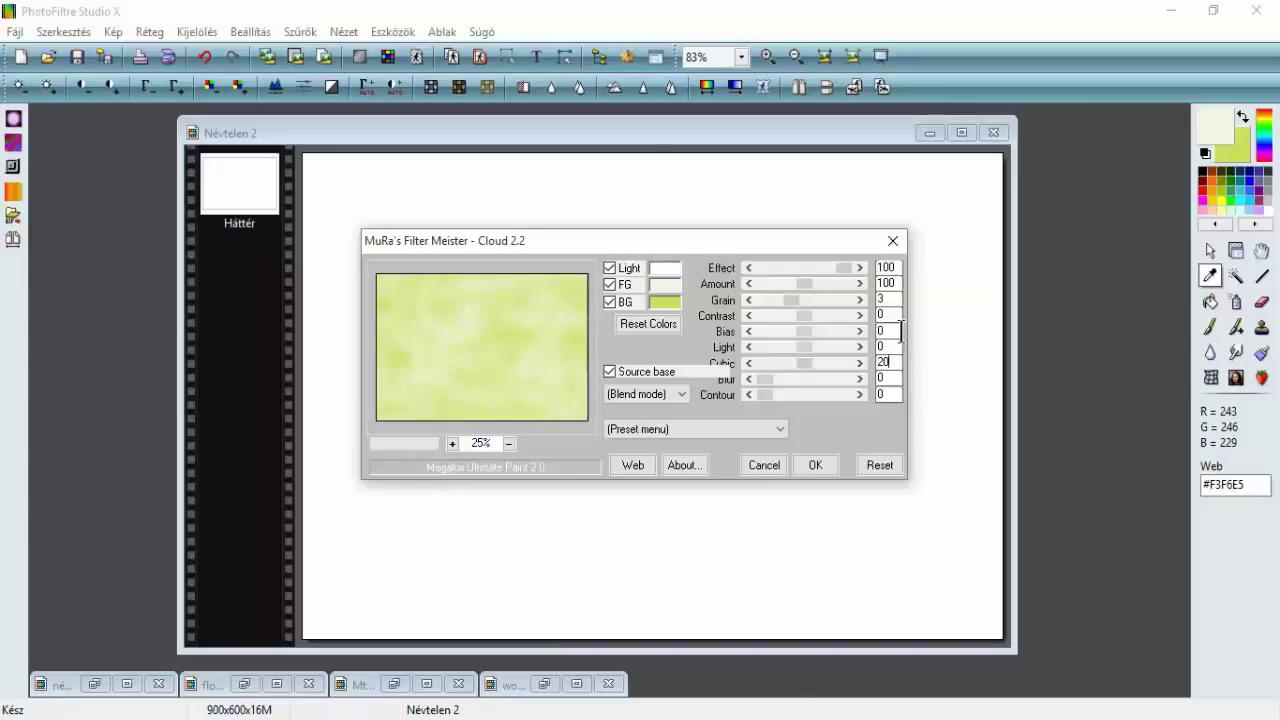
{"action": "double_click", "coordinate": [886, 394]}
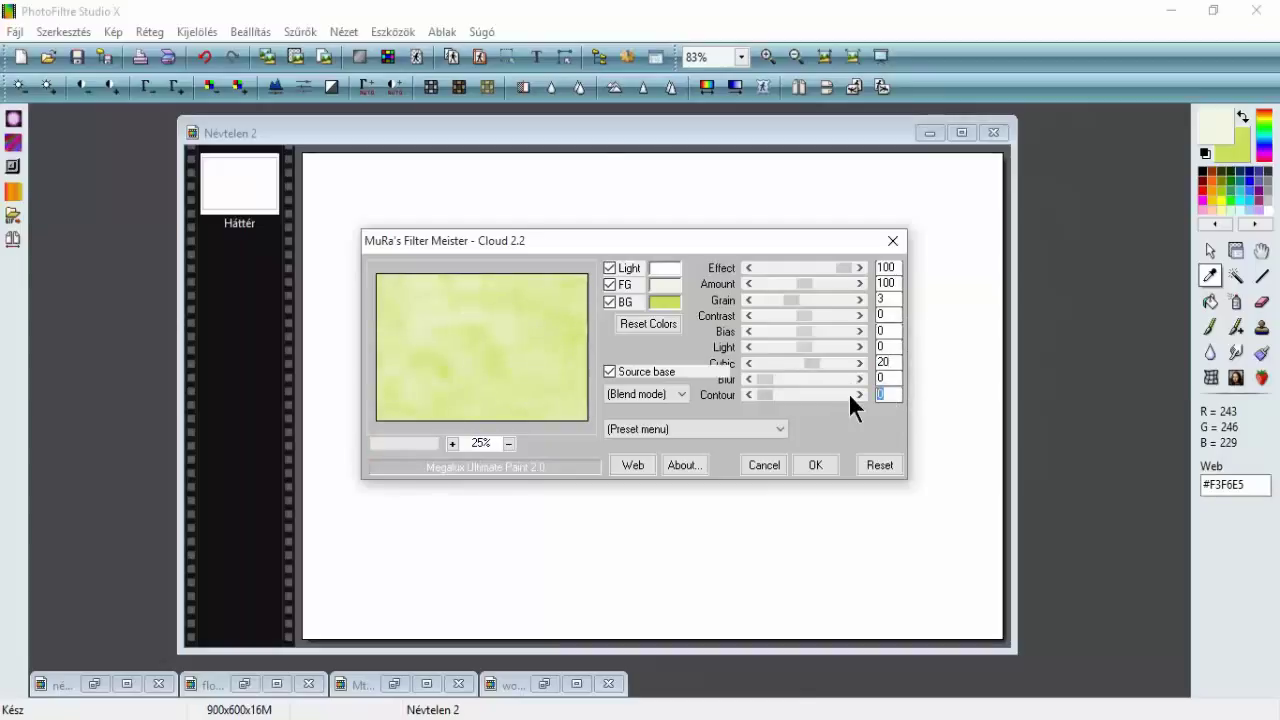
{"action": "type", "text": "40"}
{"action": "left_click", "coordinate": [886, 378]}
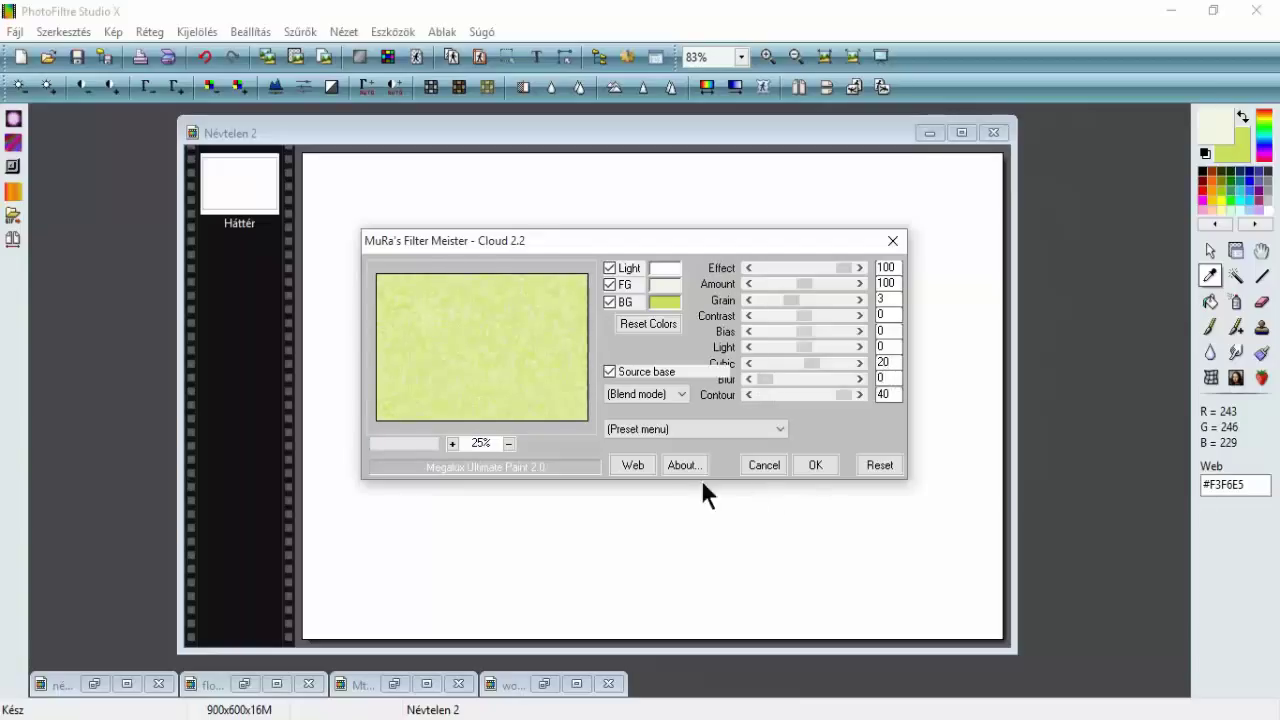
{"action": "left_click", "coordinate": [814, 464]}
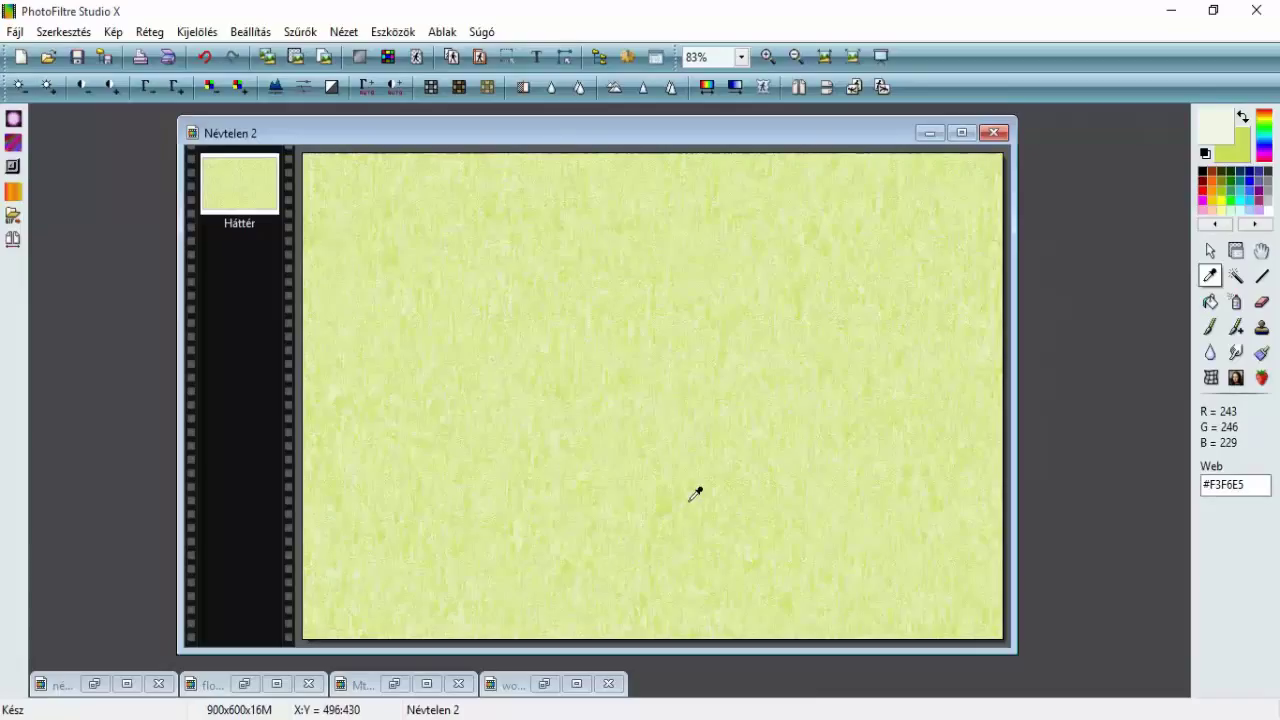
- Restore the minimized flowers_06_pattyf56.png image, copy it, and paste it into Névtelen 2 as a new layer
{"action": "left_click", "coordinate": [207, 690]}
{"action": "left_click", "coordinate": [207, 690]}
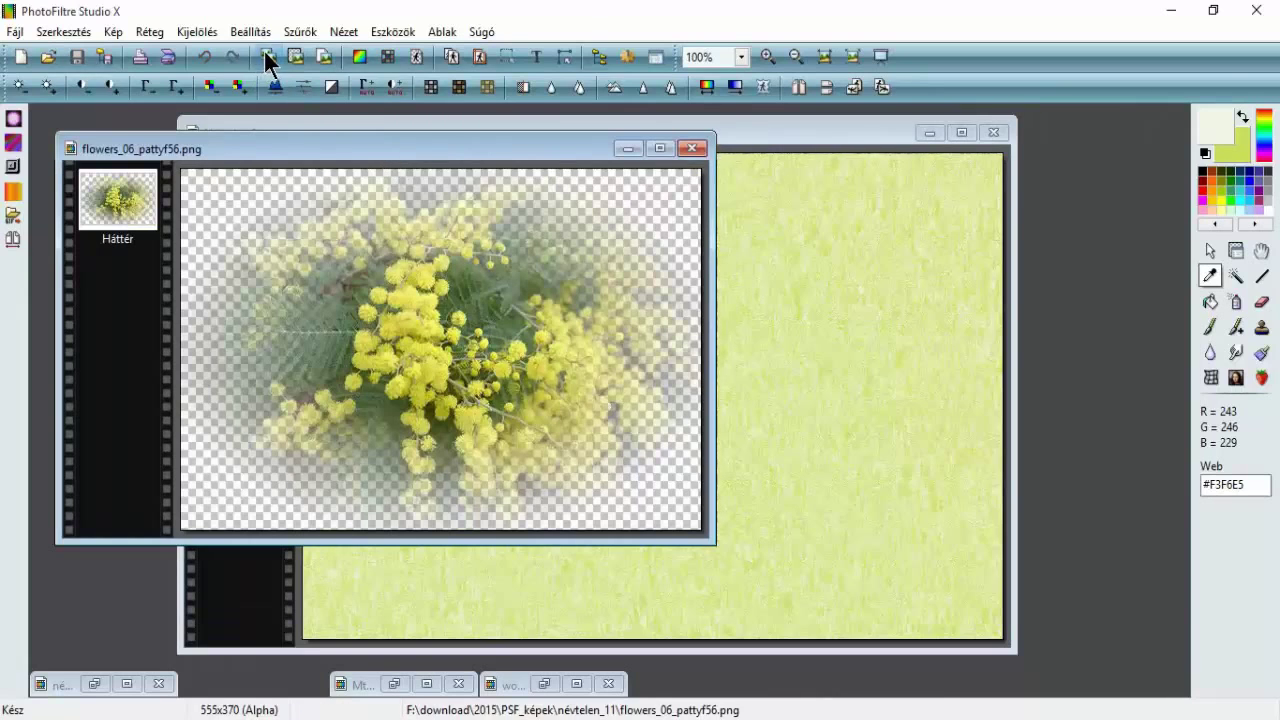
{"action": "left_click", "coordinate": [741, 133]}
{"action": "left_click", "coordinate": [296, 56]}
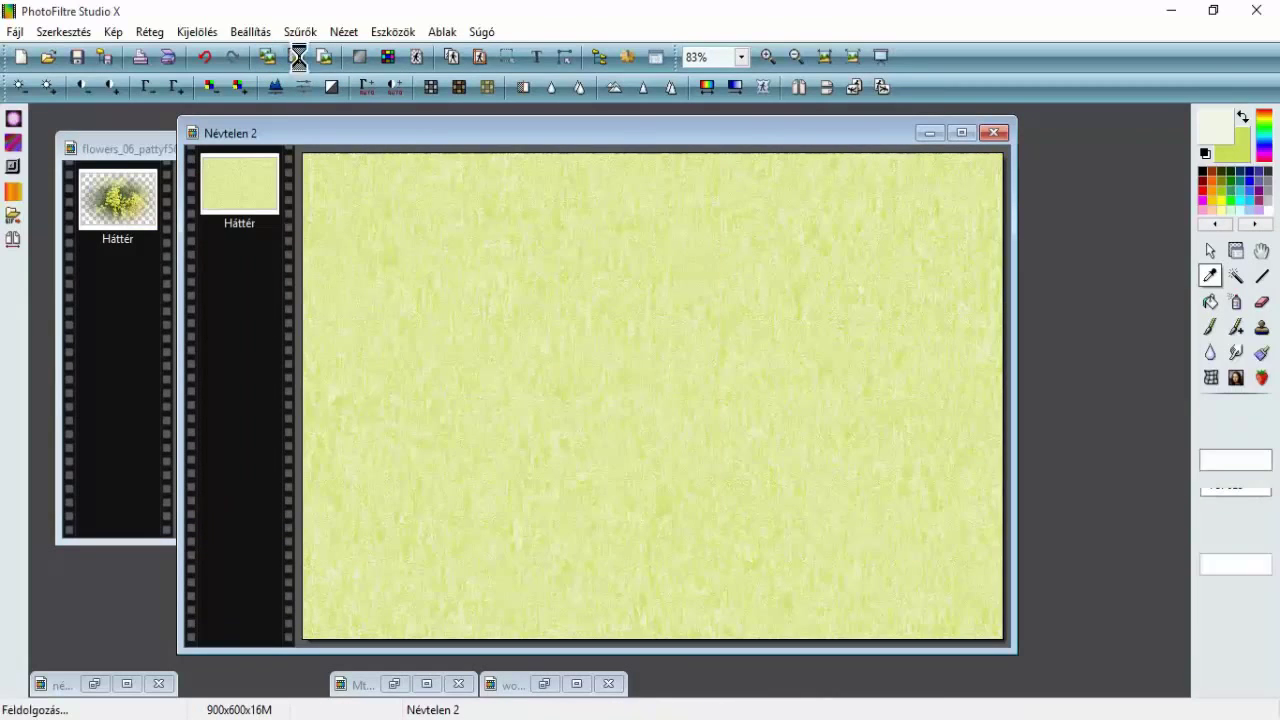
- Resize the pasted flower layer from its corners to about 899 x 603 pixels so it fills the canvas
{"action": "right_click", "coordinate": [591, 345]}
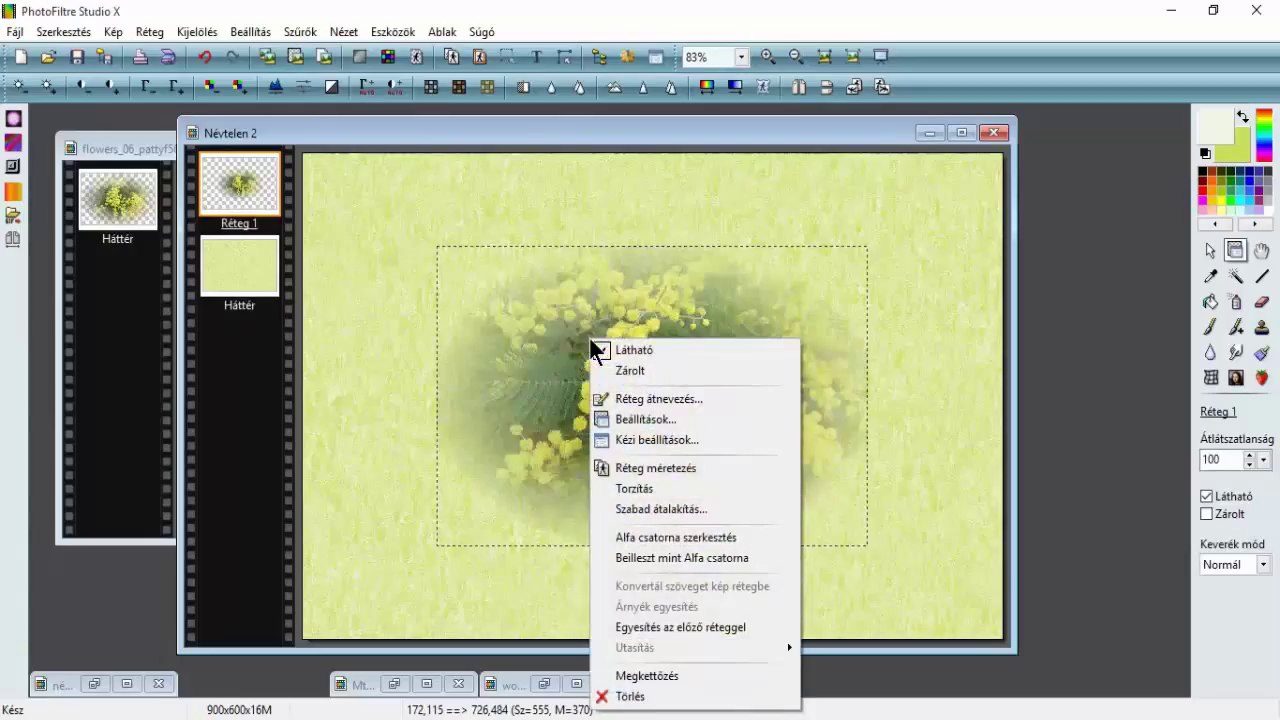
{"action": "left_click", "coordinate": [678, 469]}
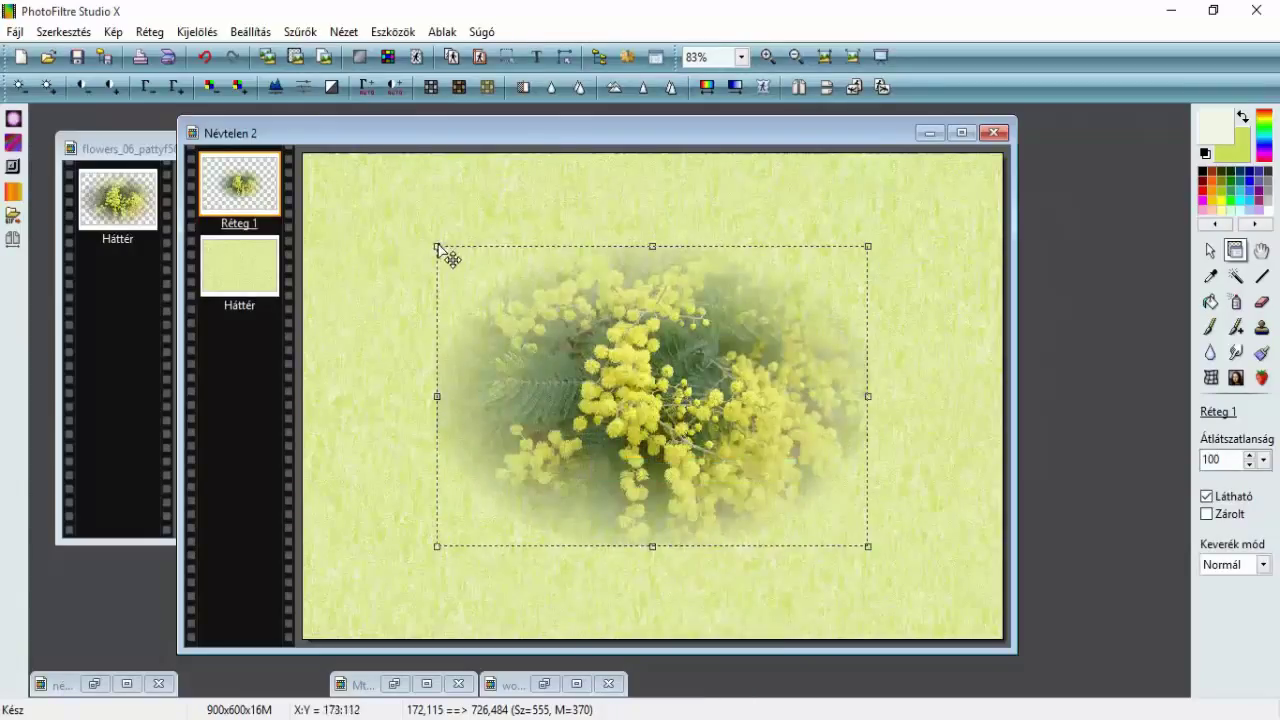
{"action": "left_click_drag", "start_coordinate": [437, 246], "coordinate": [305, 155]}
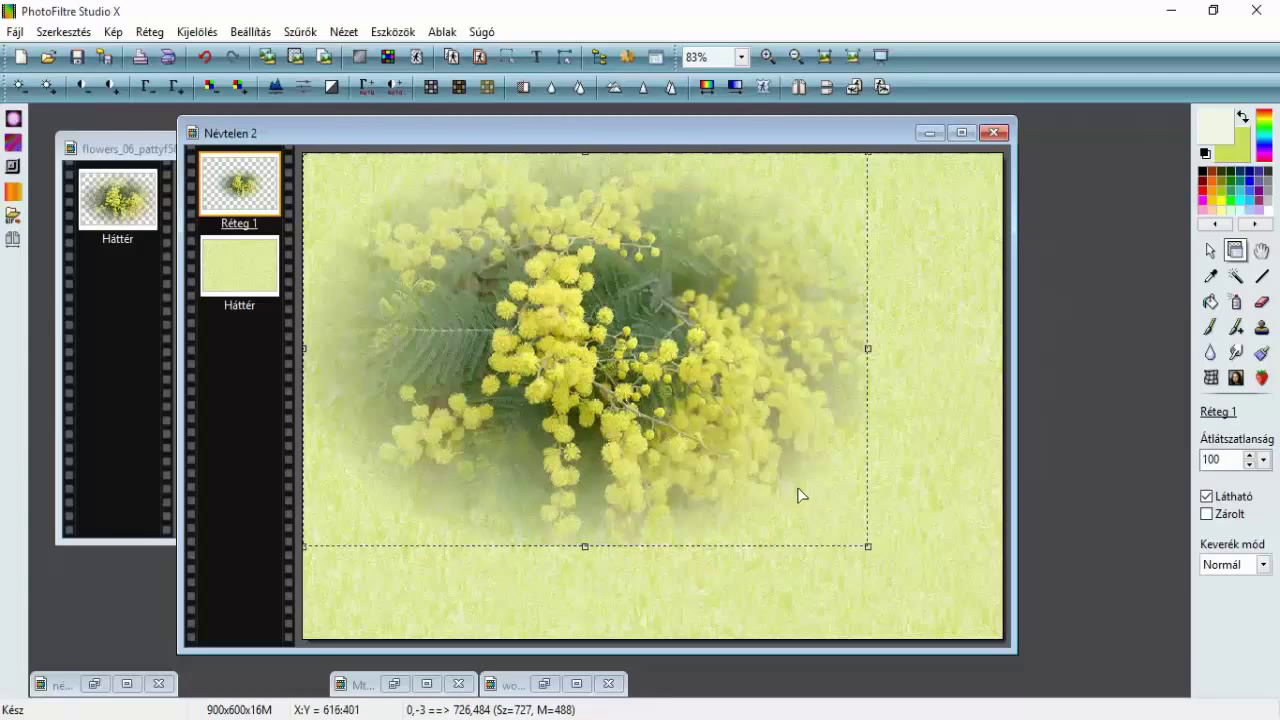
{"action": "left_click_drag", "start_coordinate": [877, 560], "coordinate": [1010, 650]}
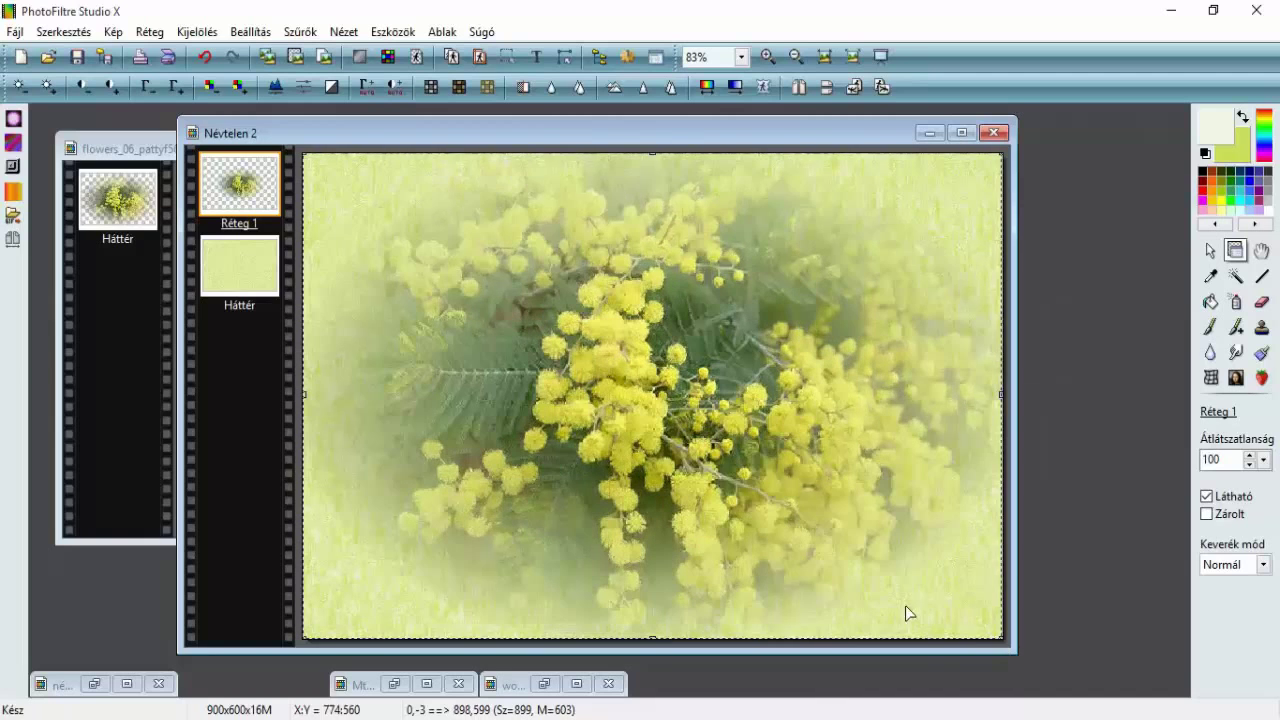
{"action": "double_click", "coordinate": [608, 415]}
- Sharpen the Háttér layer with the Élesítés filter
{"action": "left_click", "coordinate": [252, 270]}
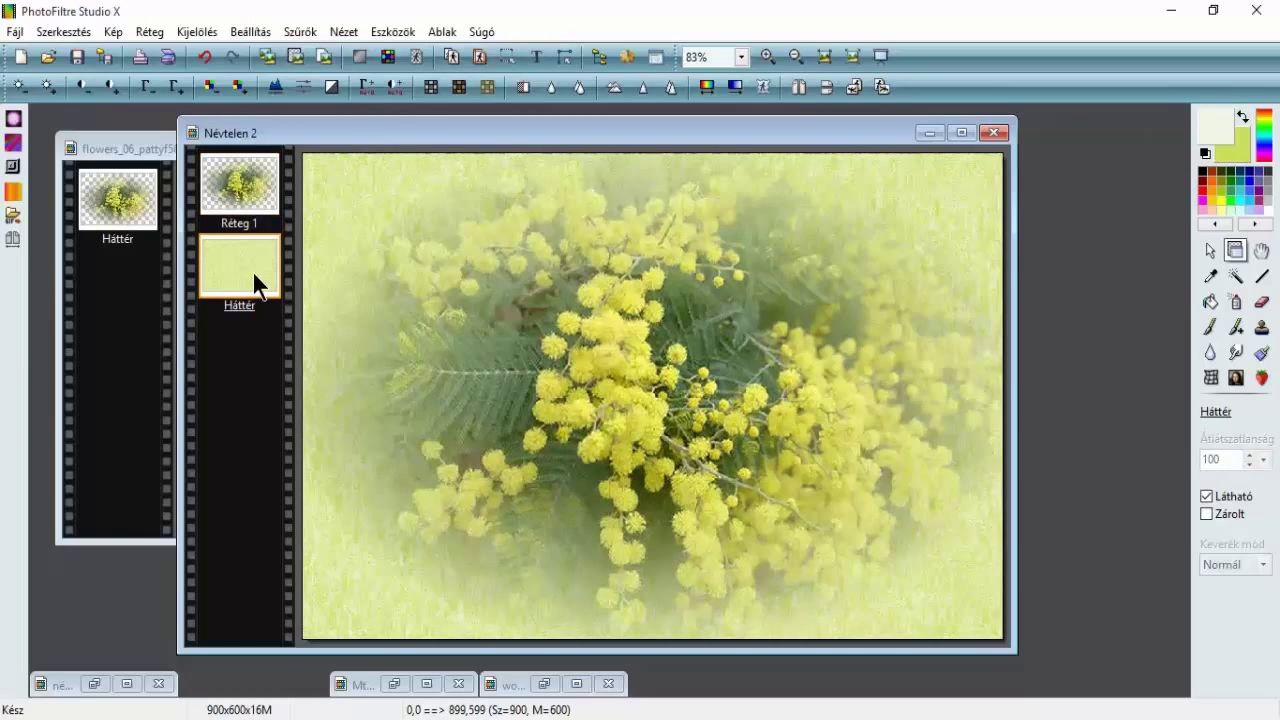
{"action": "left_click", "coordinate": [303, 33]}
{"action": "mouse_move", "coordinate": [326, 97]}
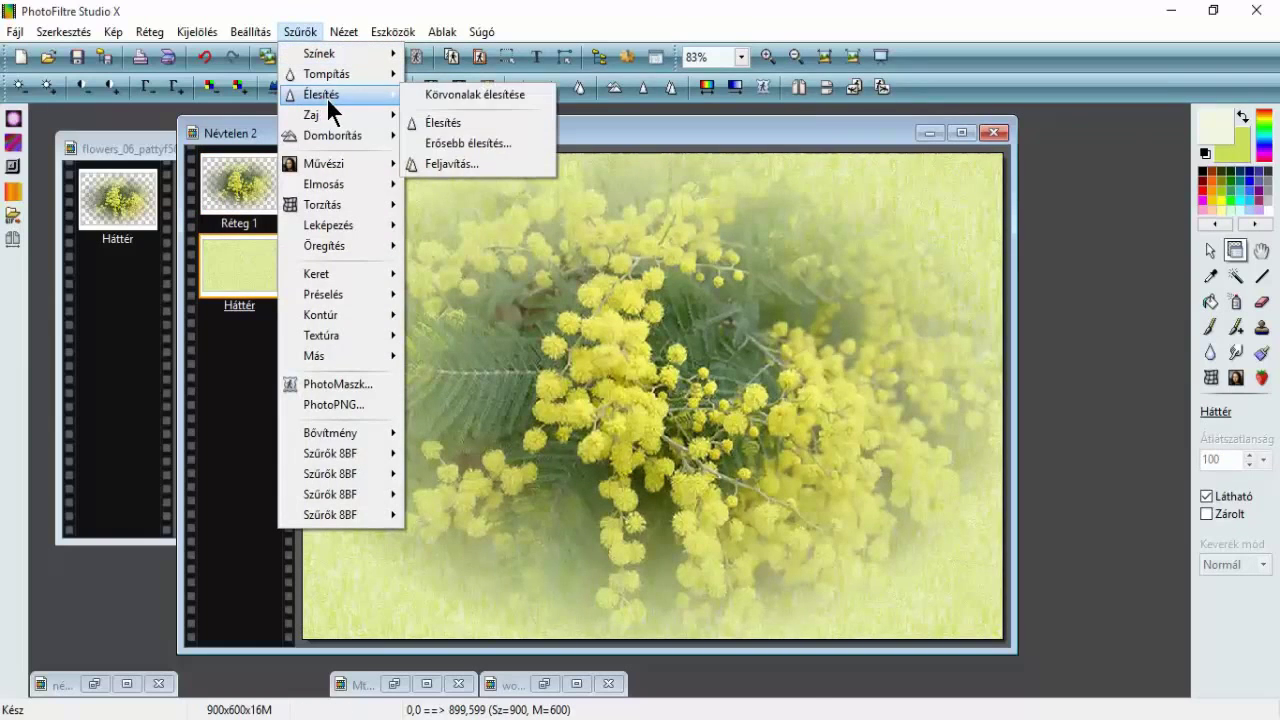
{"action": "left_click", "coordinate": [454, 124]}
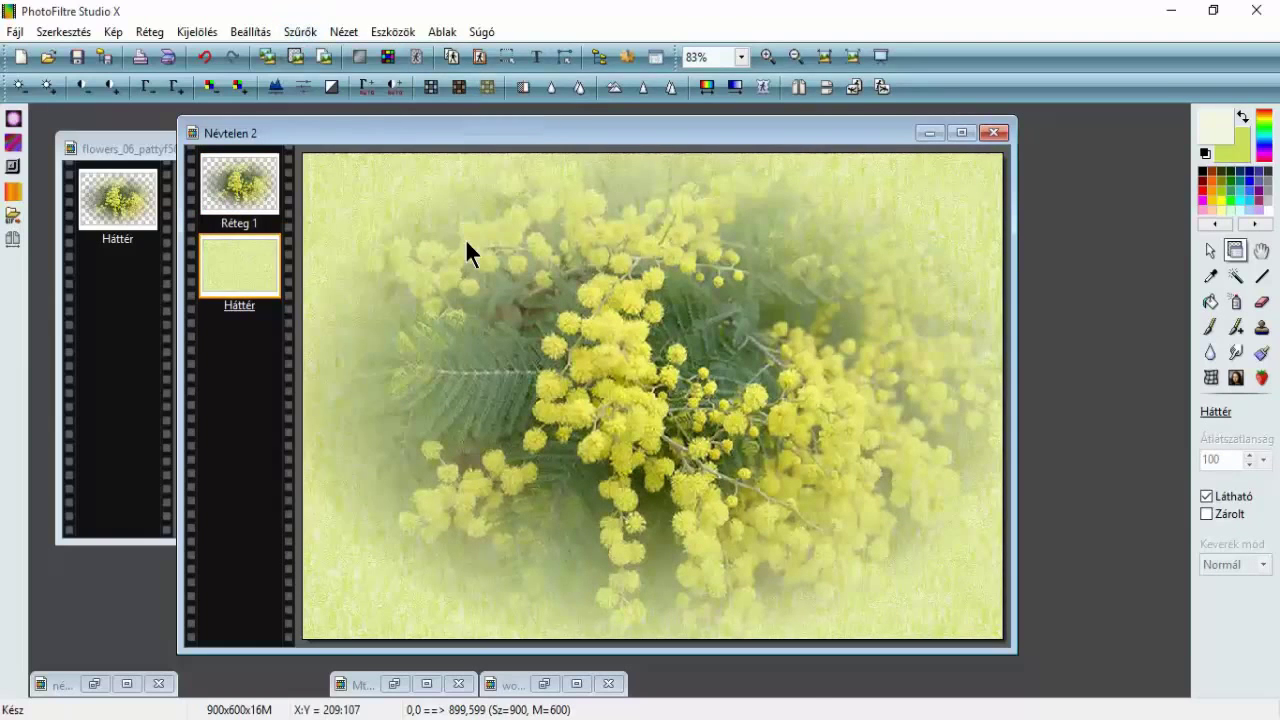
- Sharpen the flower layer Réteg 1 with the Élesítés filter
{"action": "left_click", "coordinate": [261, 184]}
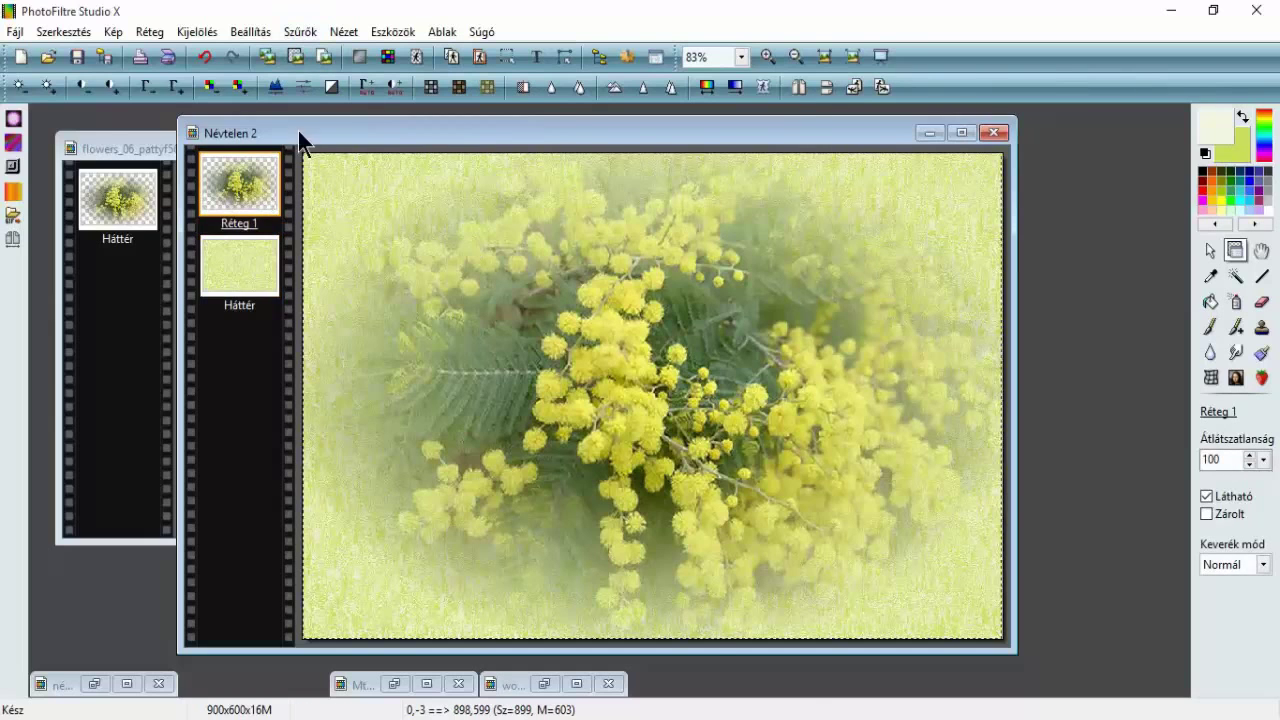
{"action": "left_click", "coordinate": [305, 36]}
{"action": "mouse_move", "coordinate": [317, 90]}
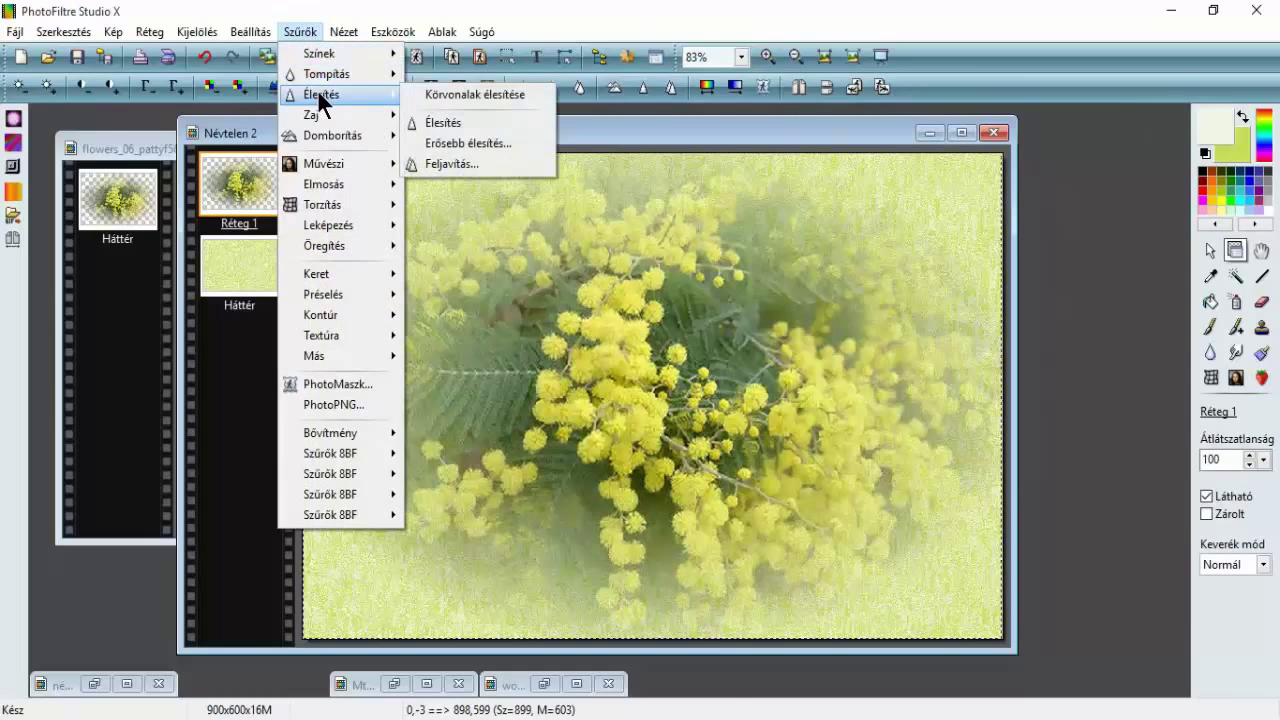
{"action": "left_click", "coordinate": [446, 124]}
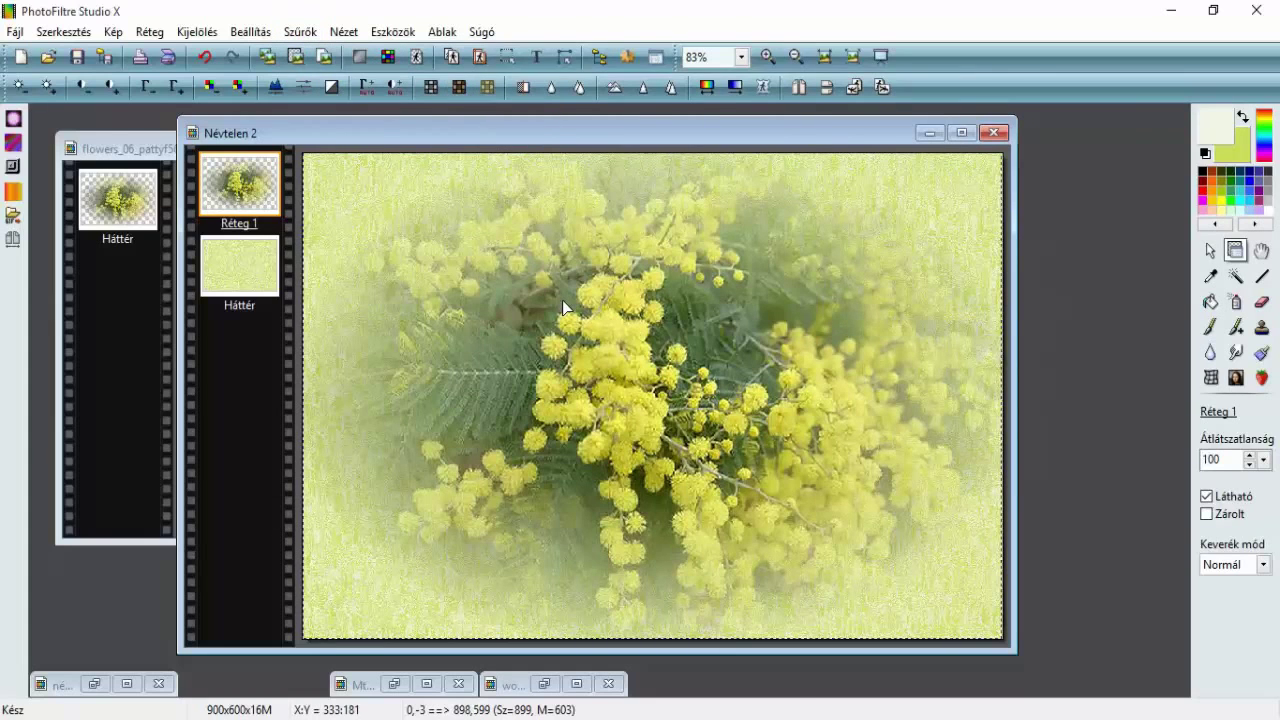
- Merge the flower layer into the background and duplicate the merged image twice as new layers
{"action": "right_click", "coordinate": [251, 188]}
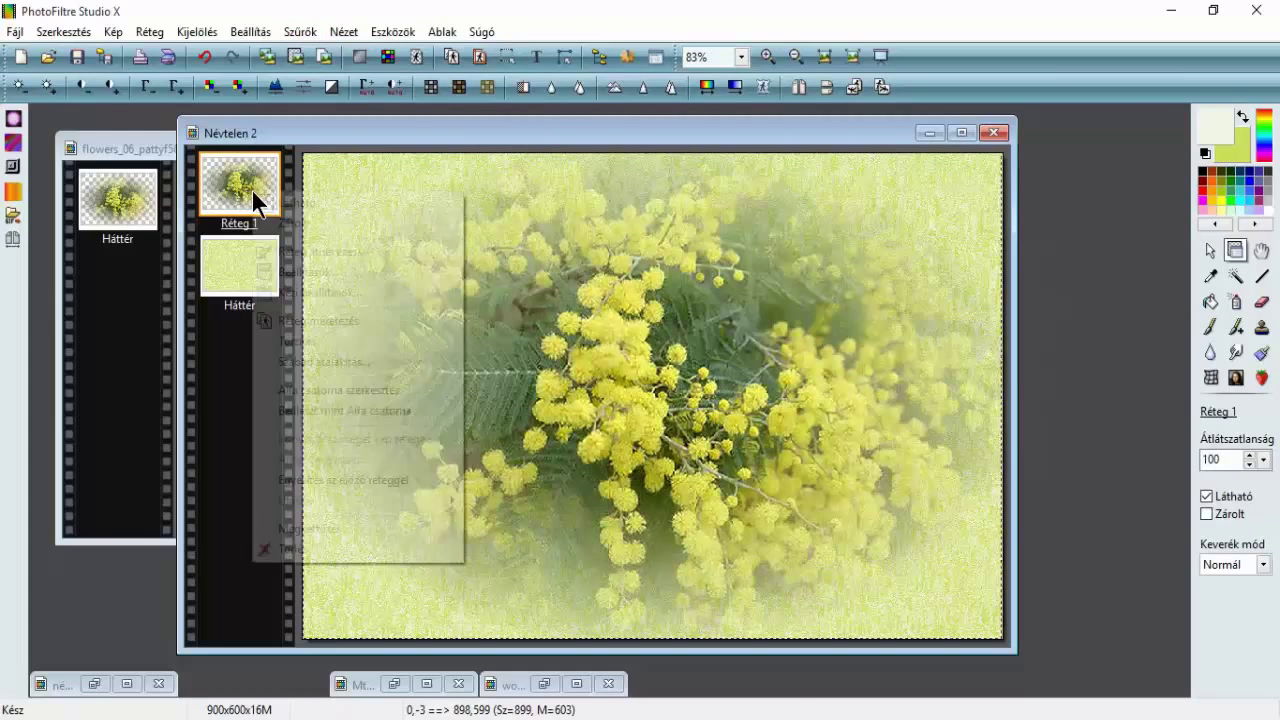
{"action": "left_click", "coordinate": [330, 472]}
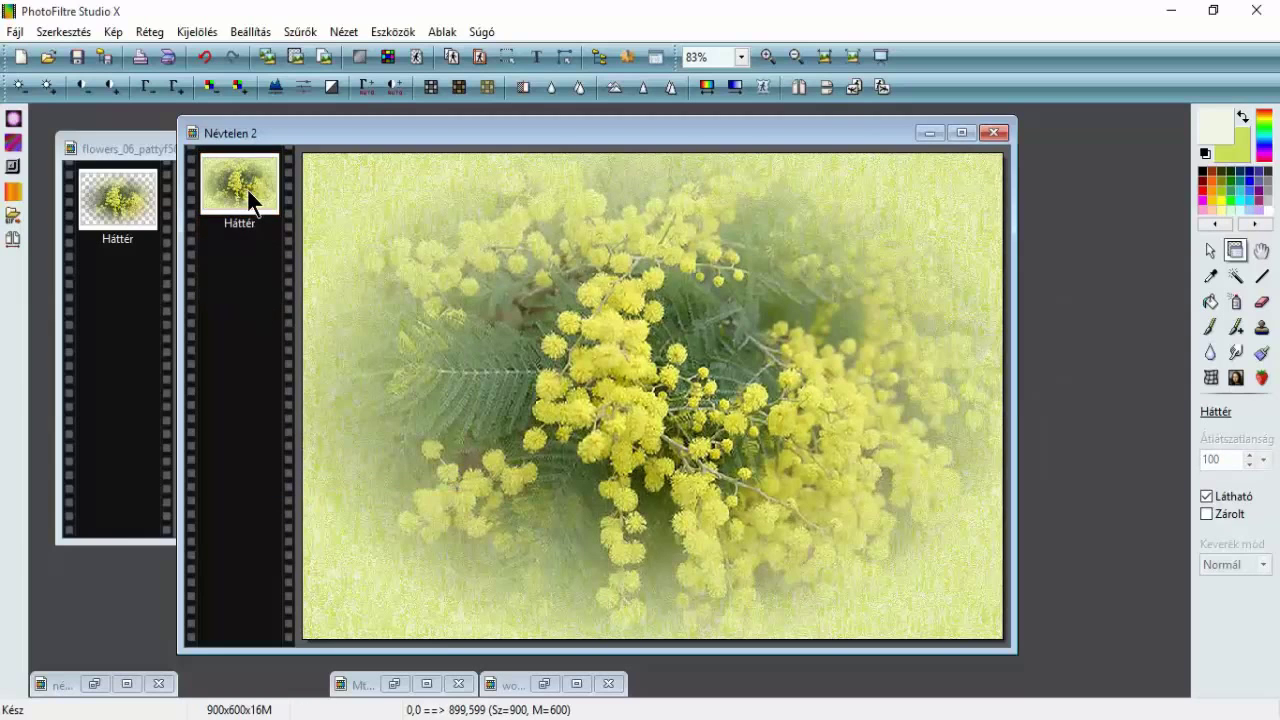
{"action": "right_click", "coordinate": [246, 187]}
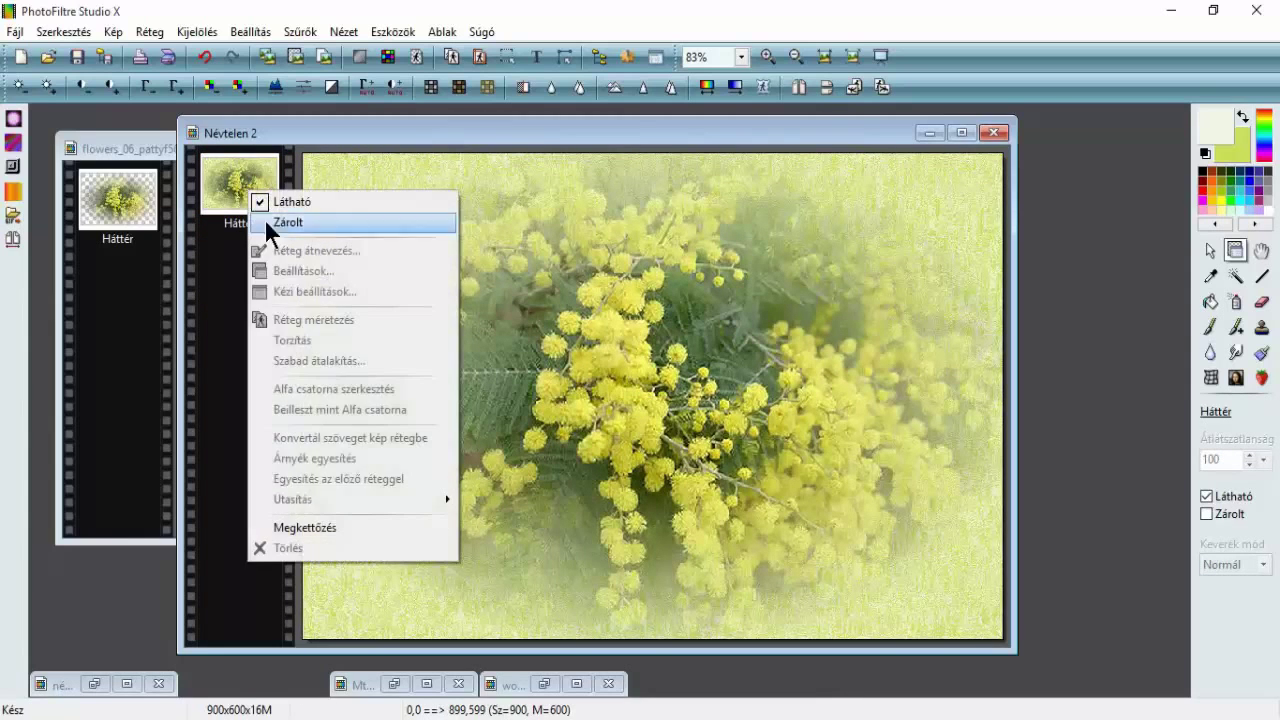
{"action": "left_click", "coordinate": [330, 525]}
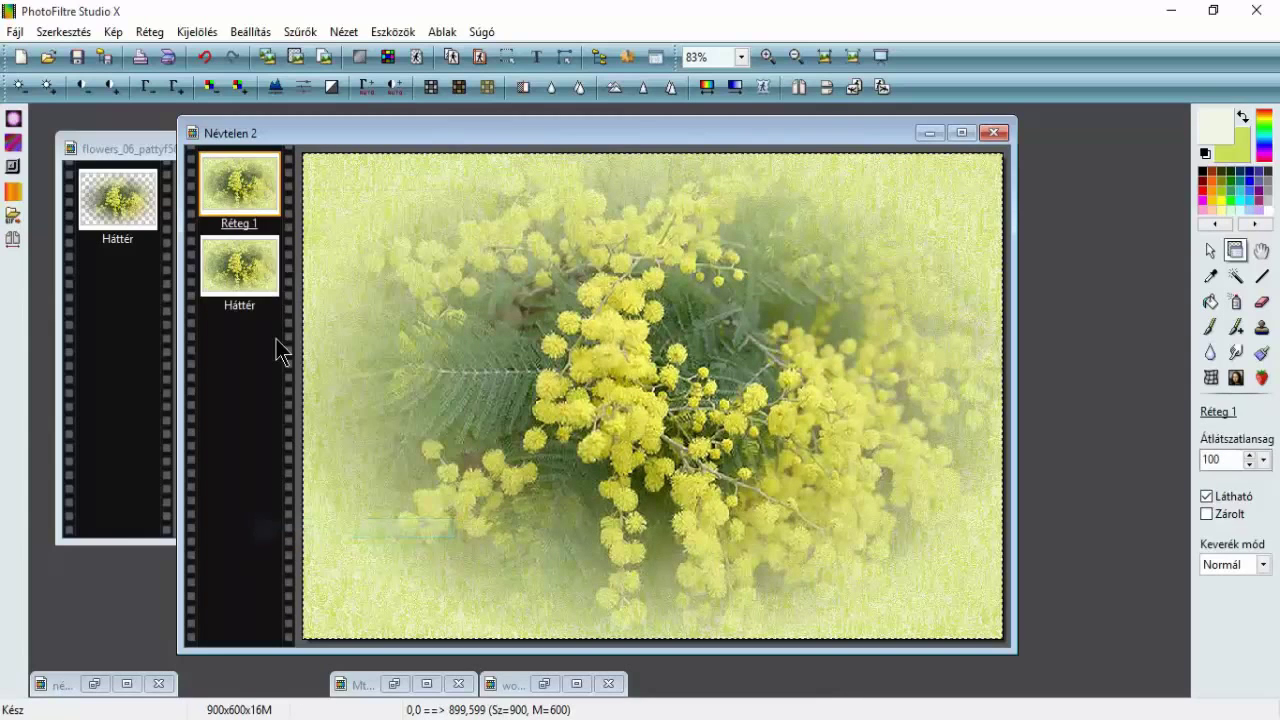
{"action": "right_click", "coordinate": [251, 202]}
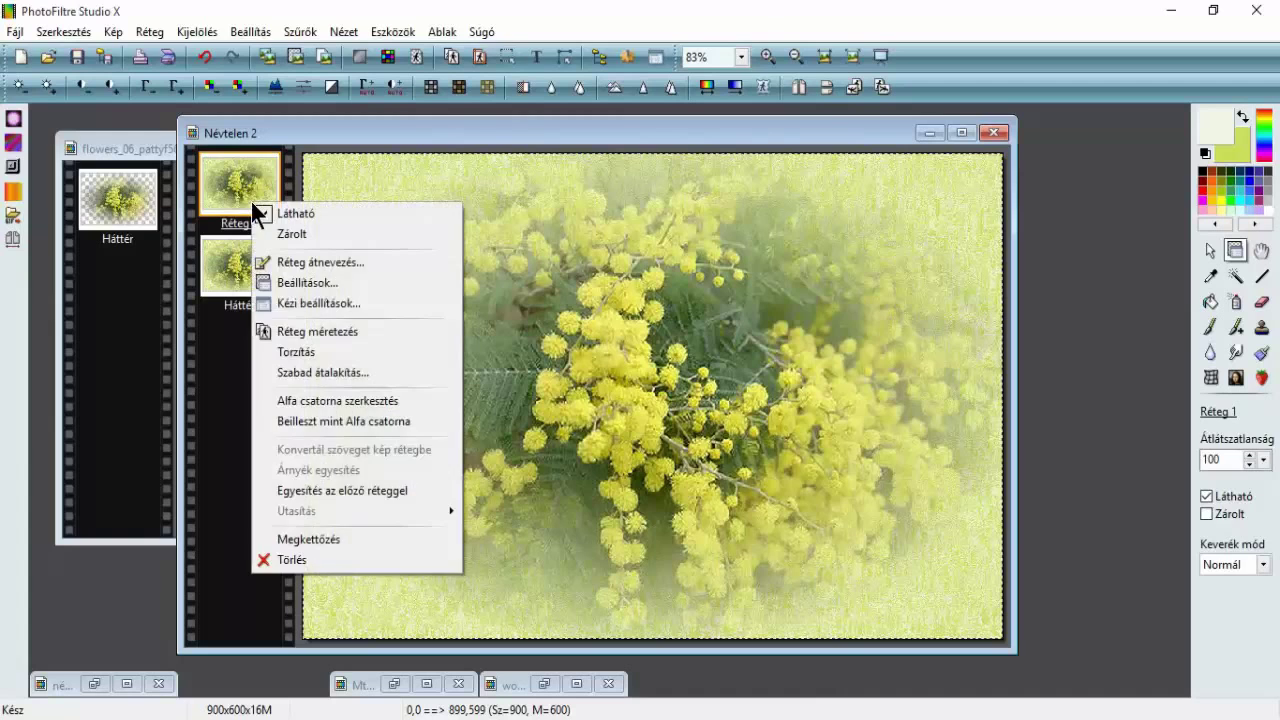
{"action": "left_click", "coordinate": [342, 537]}
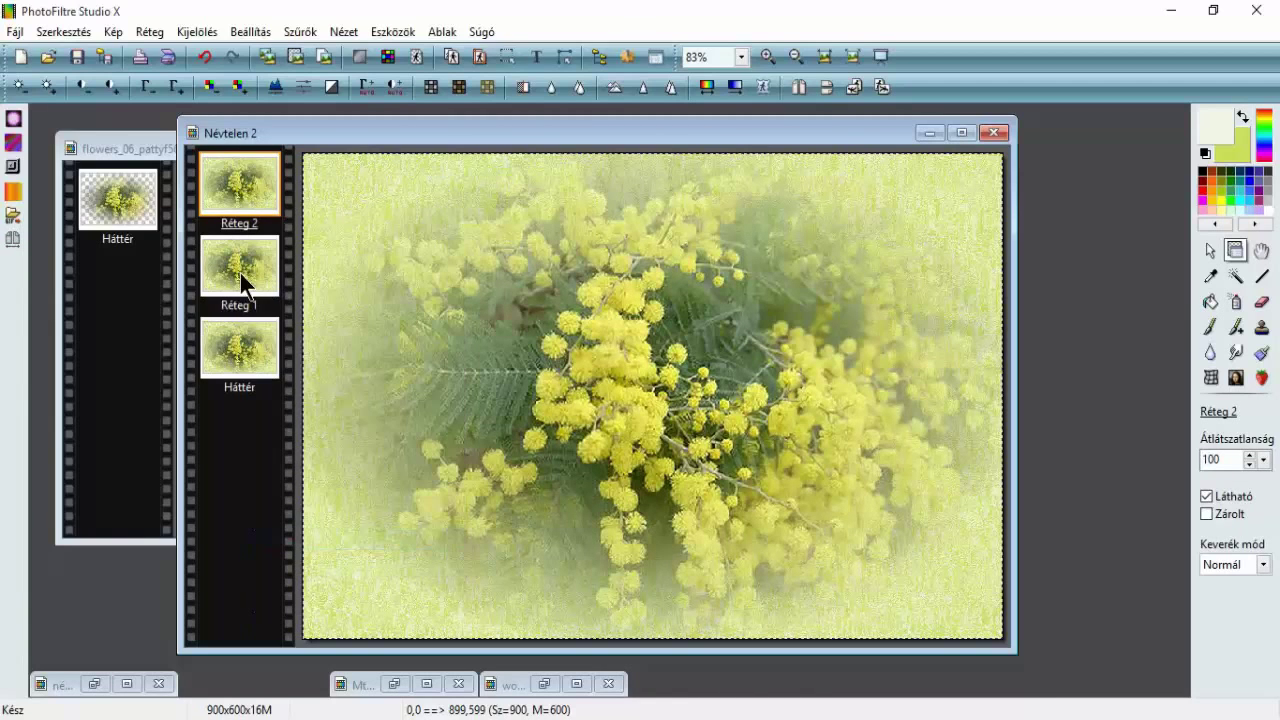
- Apply the Filter Factory Gallery C Spiral 4 filter to the Háttér layer with Rotations 17 and Darken/Lighten 129
{"action": "left_click", "coordinate": [249, 360]}
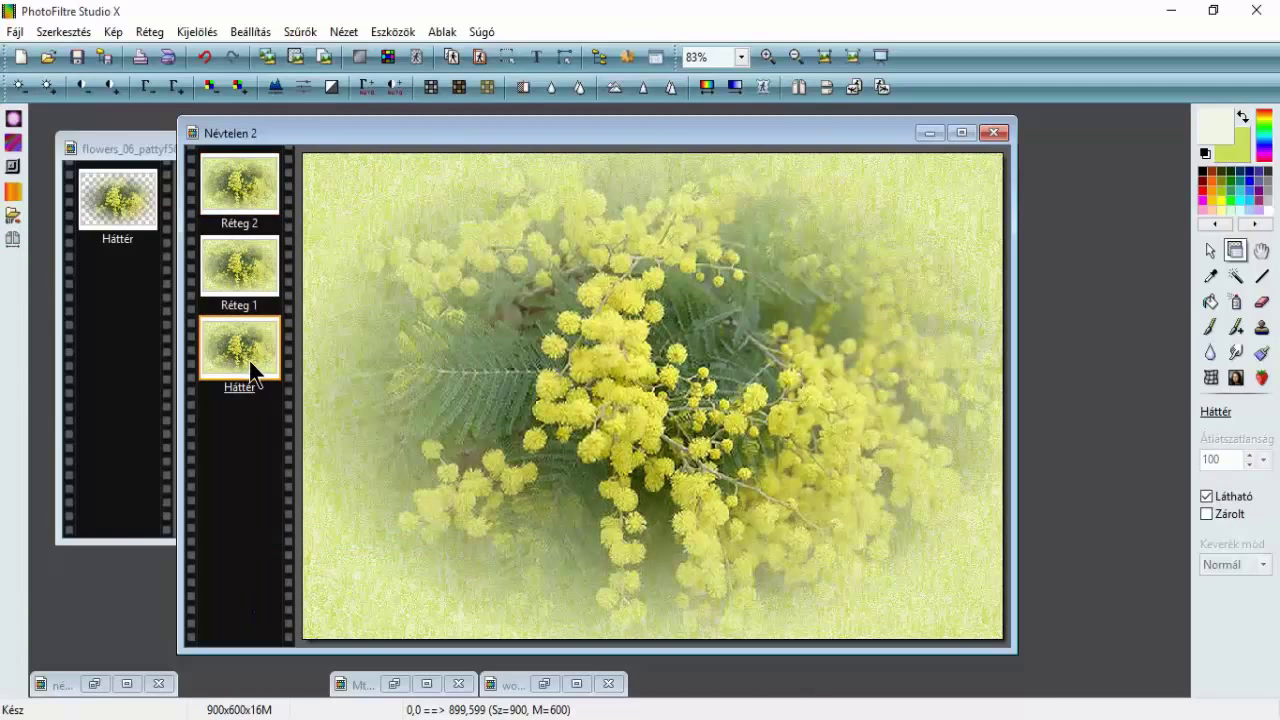
{"action": "left_click", "coordinate": [310, 36]}
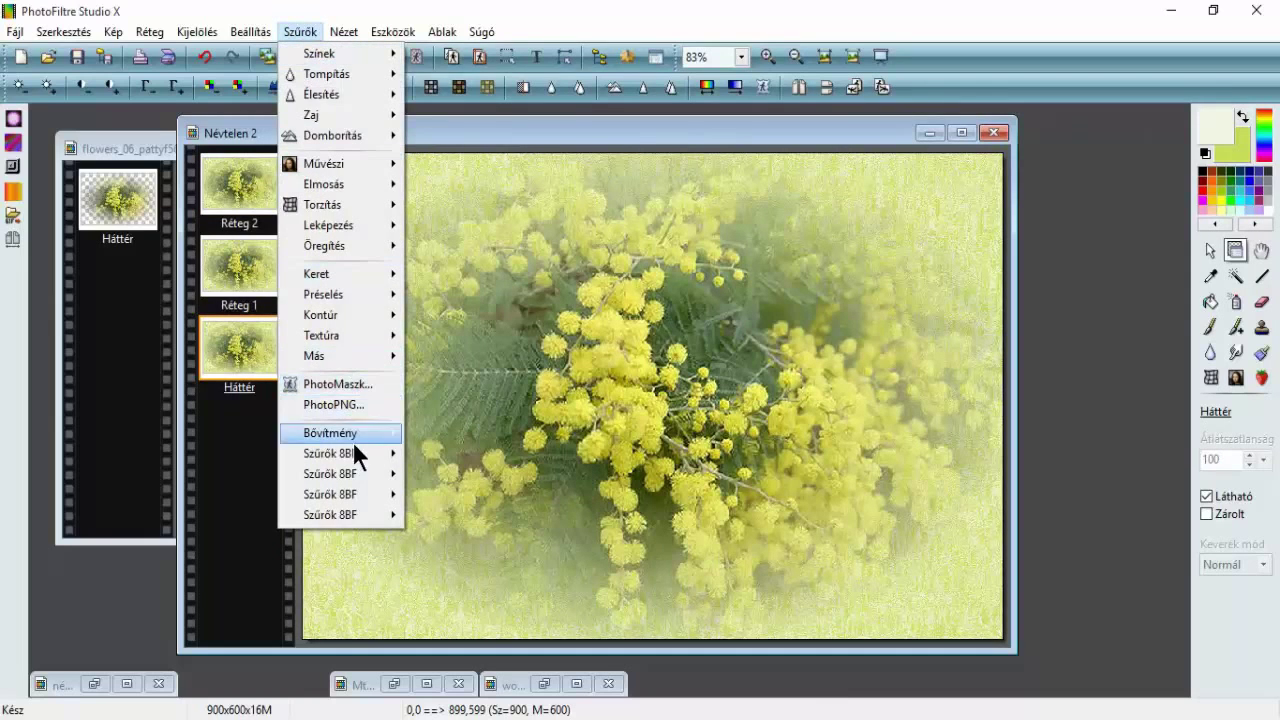
{"action": "mouse_move", "coordinate": [357, 494]}
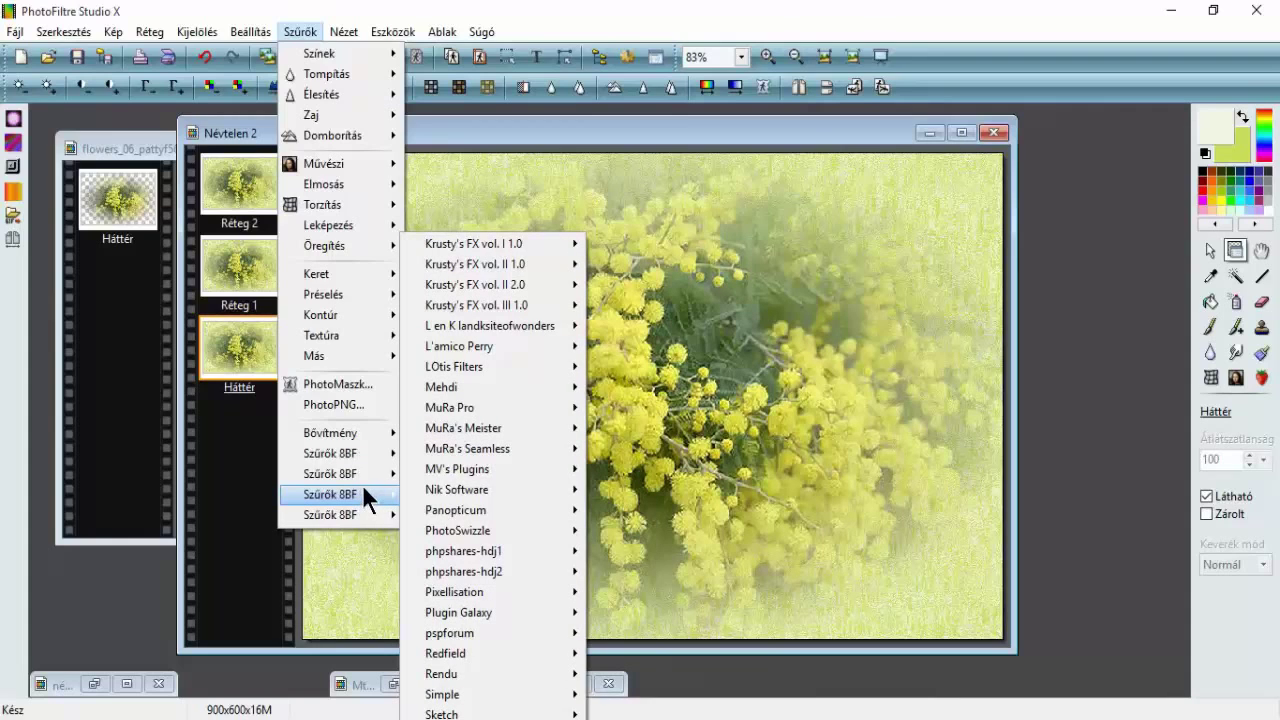
{"action": "mouse_move", "coordinate": [368, 470]}
{"action": "mouse_move", "coordinate": [465, 571]}
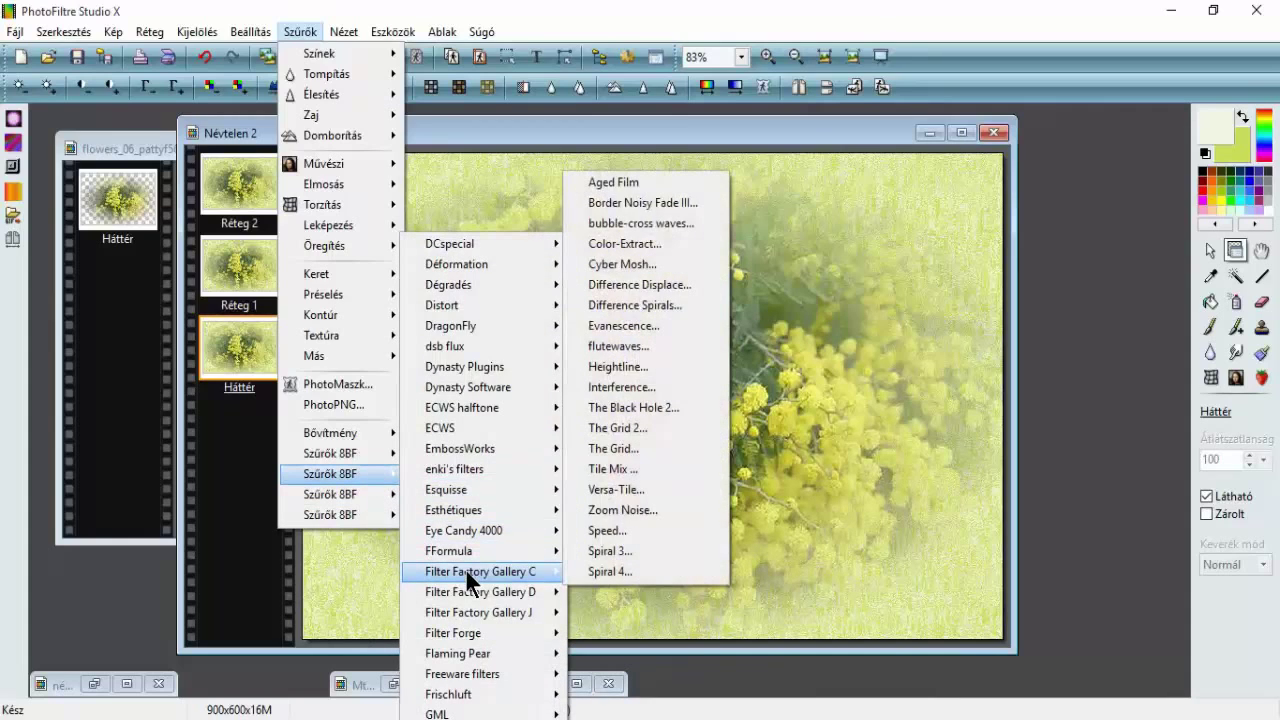
{"action": "left_click", "coordinate": [606, 573]}
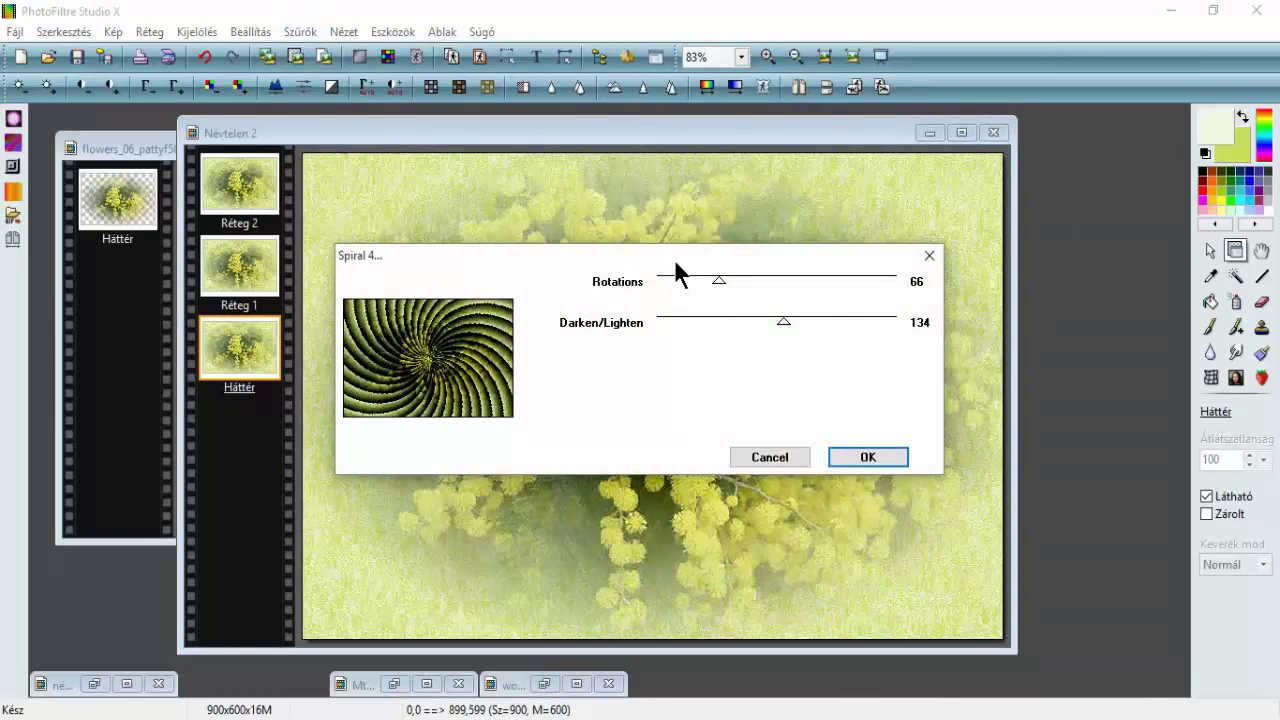
{"action": "left_click_drag", "start_coordinate": [716, 285], "coordinate": [672, 284]}
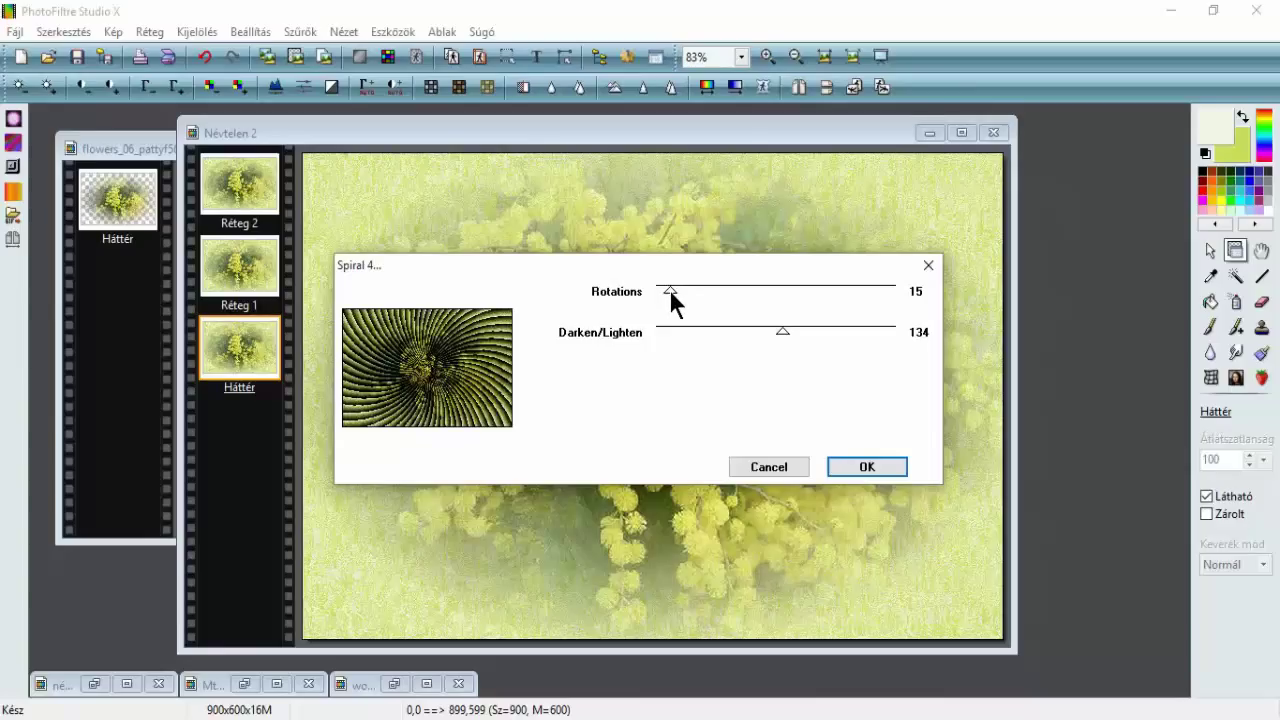
{"action": "left_click_drag", "start_coordinate": [670, 287], "coordinate": [671, 287]}
{"action": "left_click_drag", "start_coordinate": [786, 327], "coordinate": [778, 327]}
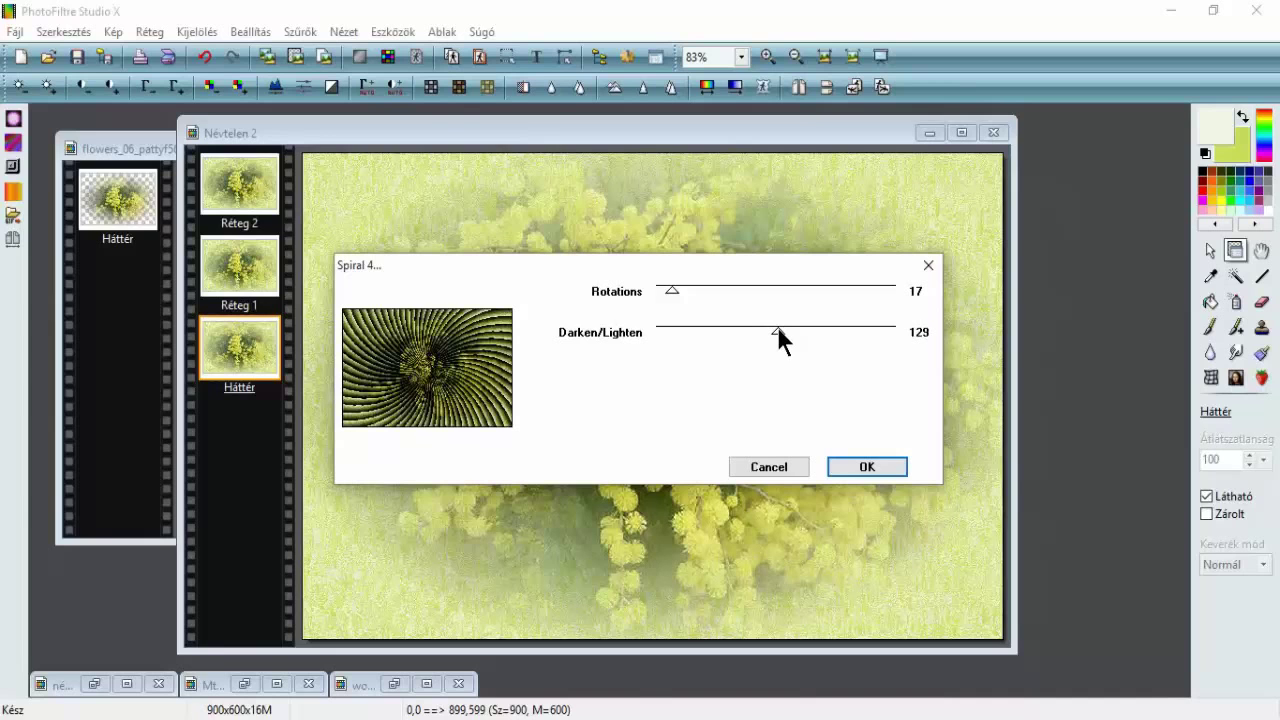
{"action": "left_click", "coordinate": [852, 461]}
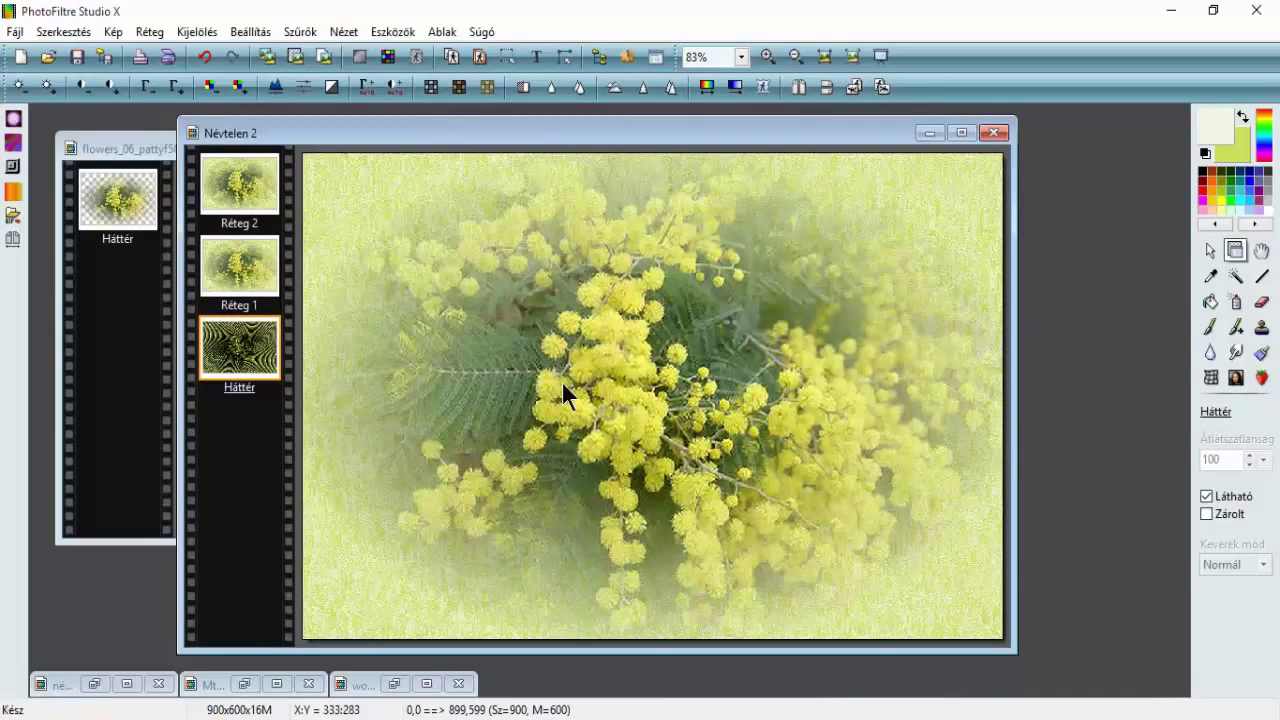
- Start MuRa's Meister Perspective Tiling on the Háttér layer and set Perspective to 100 and Height to 20
{"action": "left_click", "coordinate": [304, 33]}
{"action": "mouse_move", "coordinate": [375, 473]}
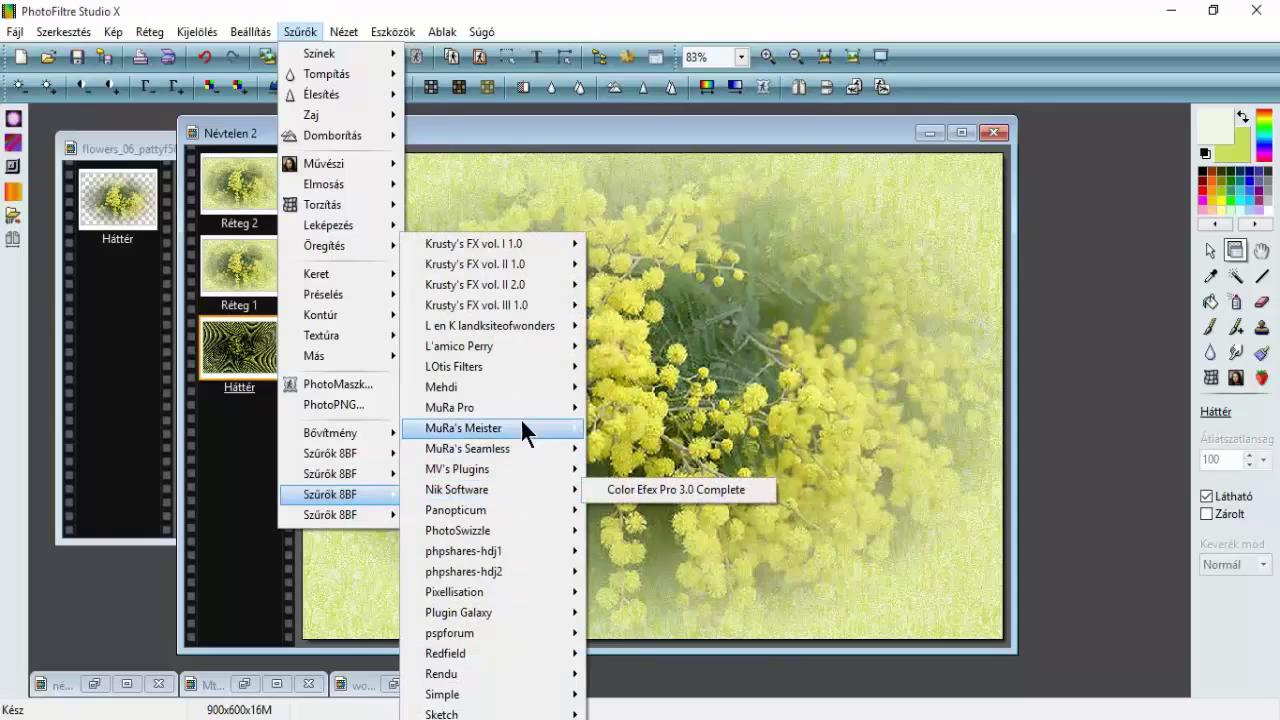
{"action": "mouse_move", "coordinate": [520, 418]}
{"action": "left_click", "coordinate": [670, 466]}
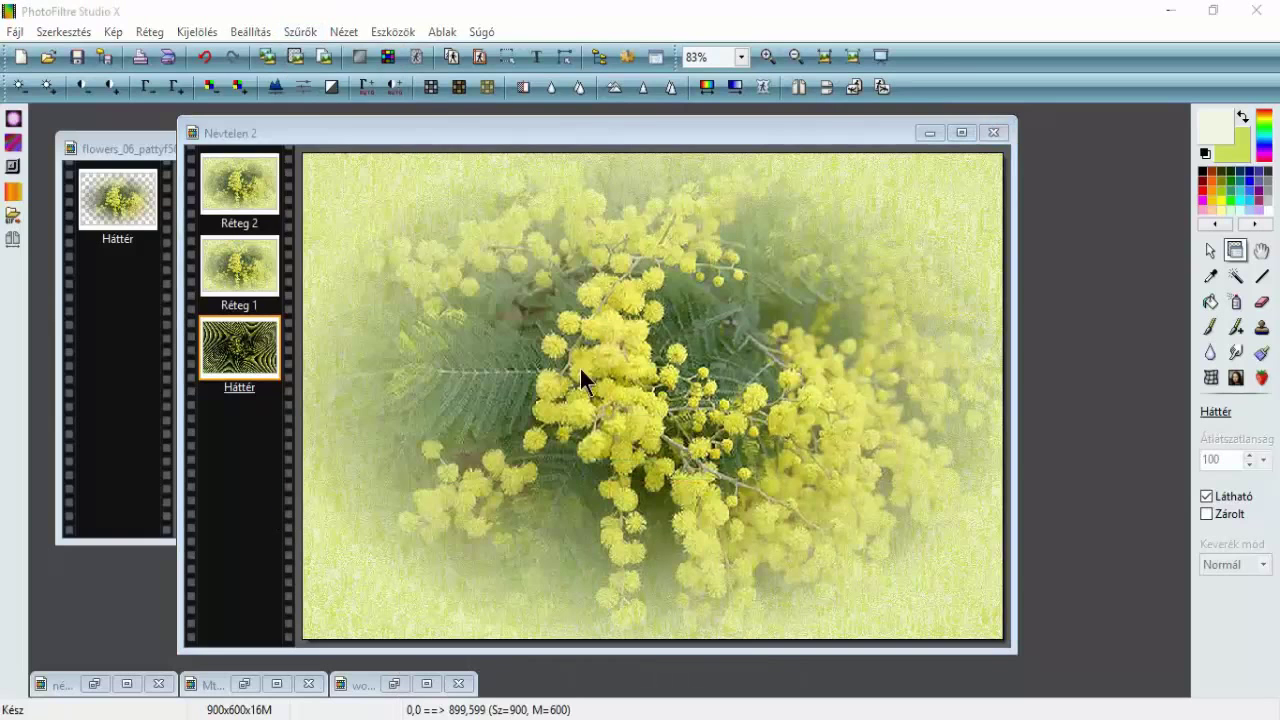
{"action": "left_click_drag", "start_coordinate": [394, 55], "coordinate": [718, 311]}
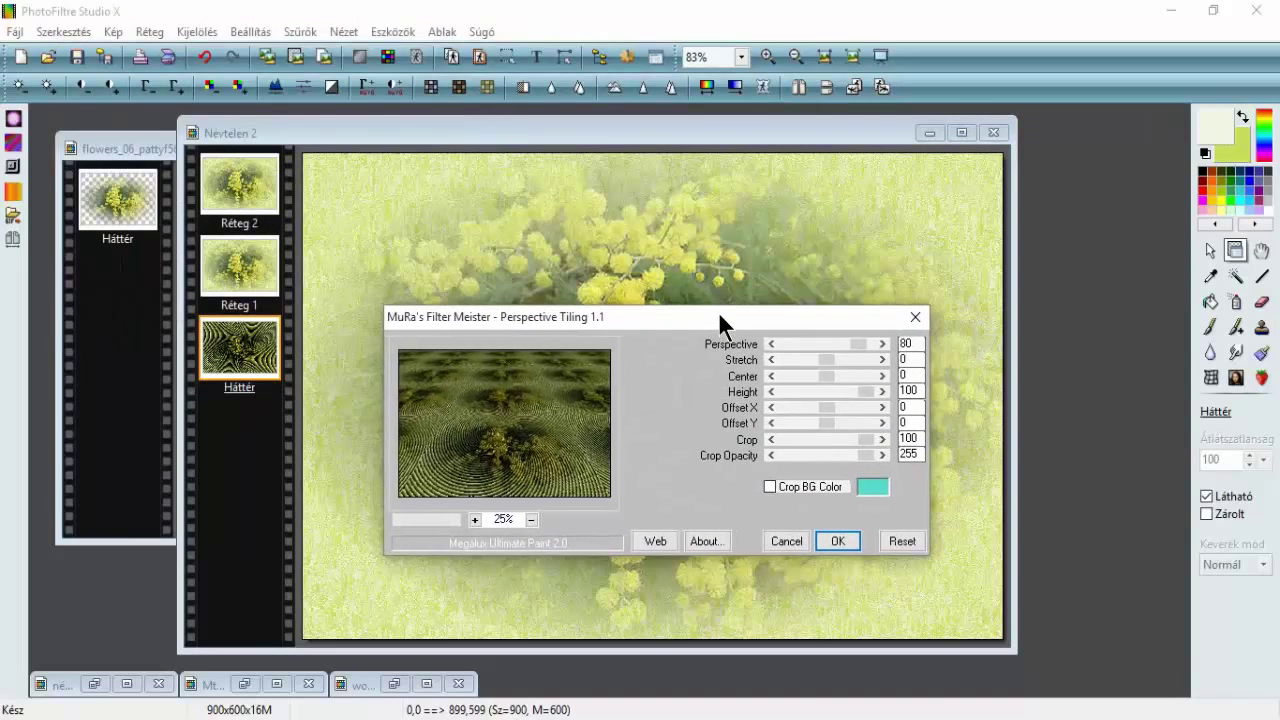
{"action": "left_click_drag", "start_coordinate": [861, 340], "coordinate": [881, 353]}
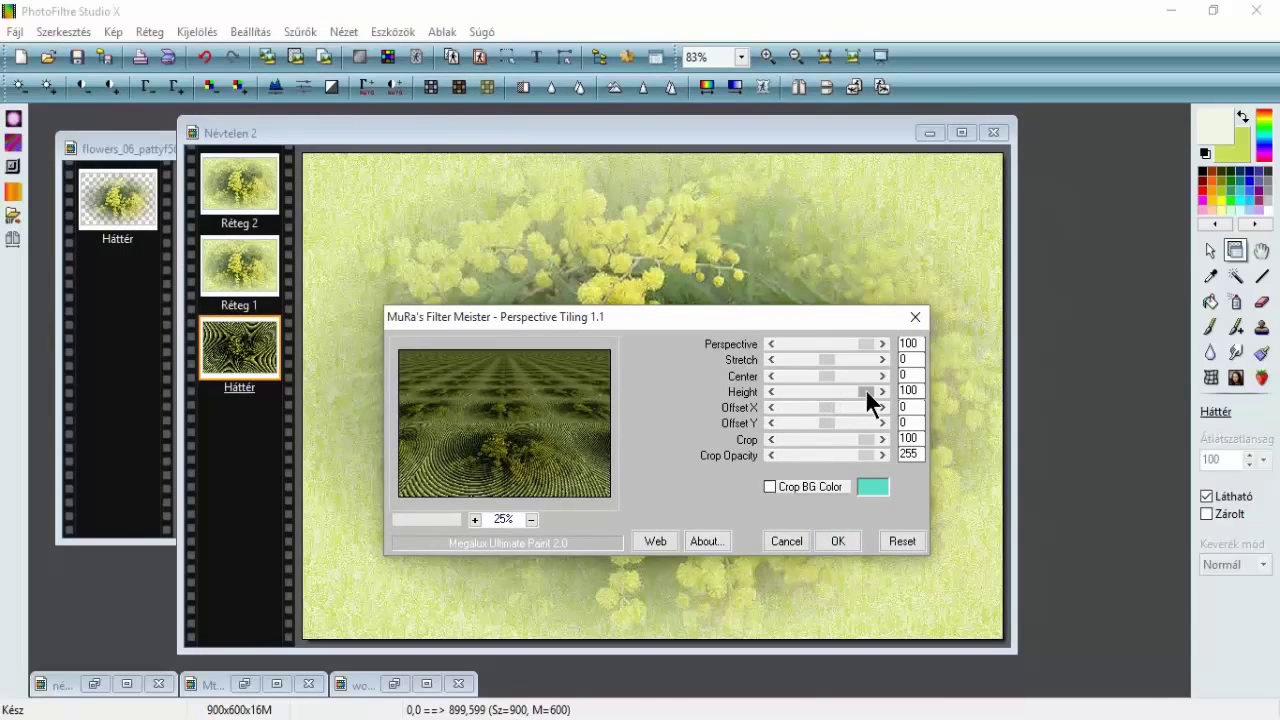
{"action": "left_click_drag", "start_coordinate": [866, 391], "coordinate": [804, 390]}
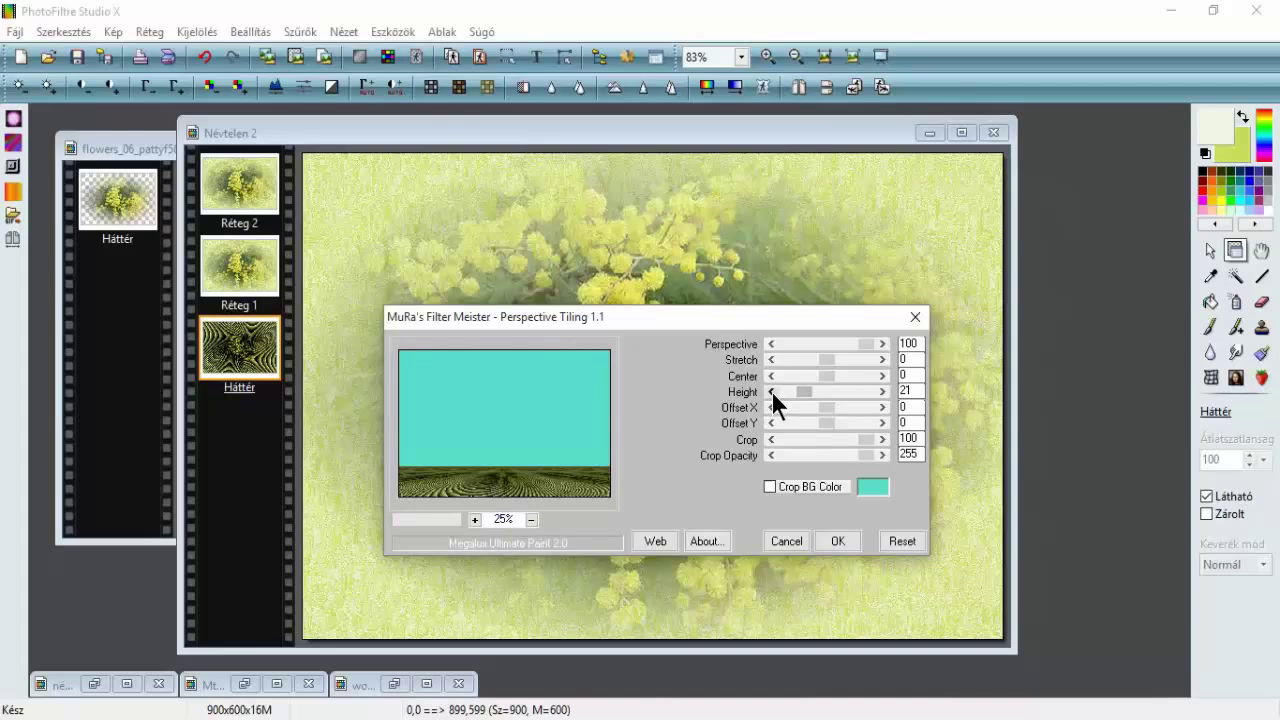
{"action": "left_click", "coordinate": [771, 391]}
- Set the Perspective Tiling background colour to the pale cream custom colour and apply the filter
{"action": "left_click", "coordinate": [867, 489]}
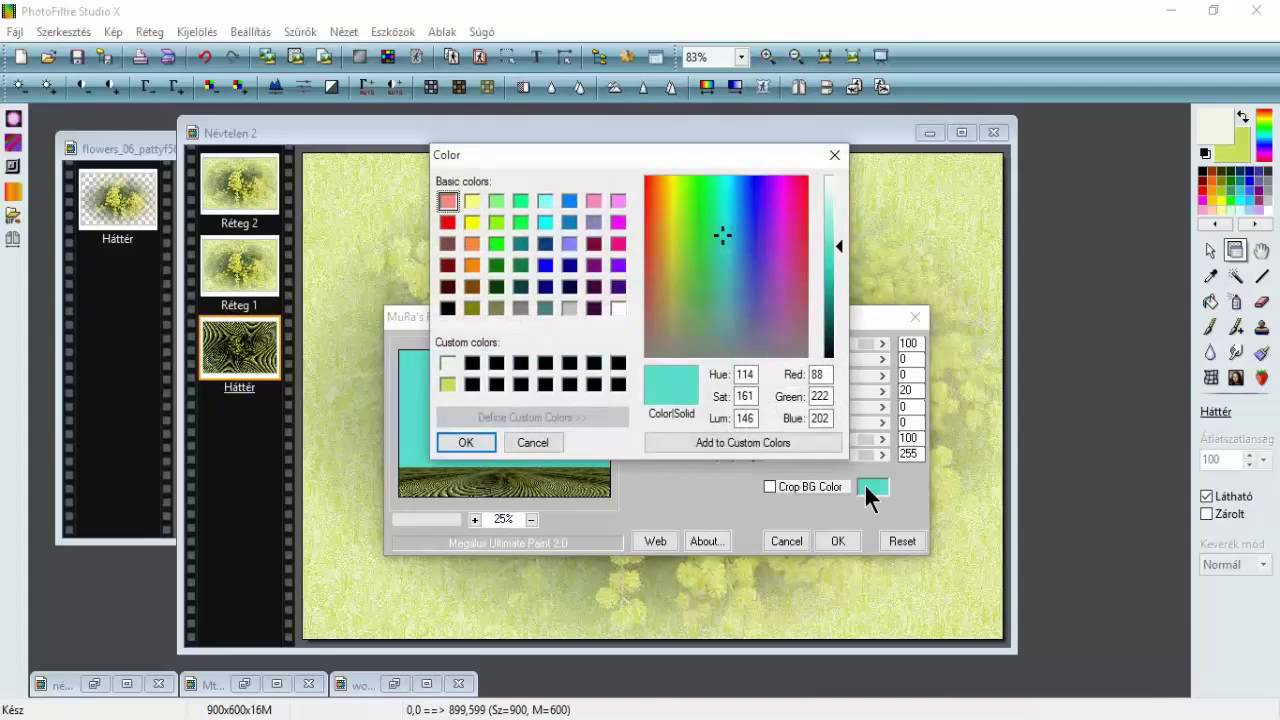
{"action": "left_click", "coordinate": [447, 363]}
{"action": "left_click", "coordinate": [467, 442]}
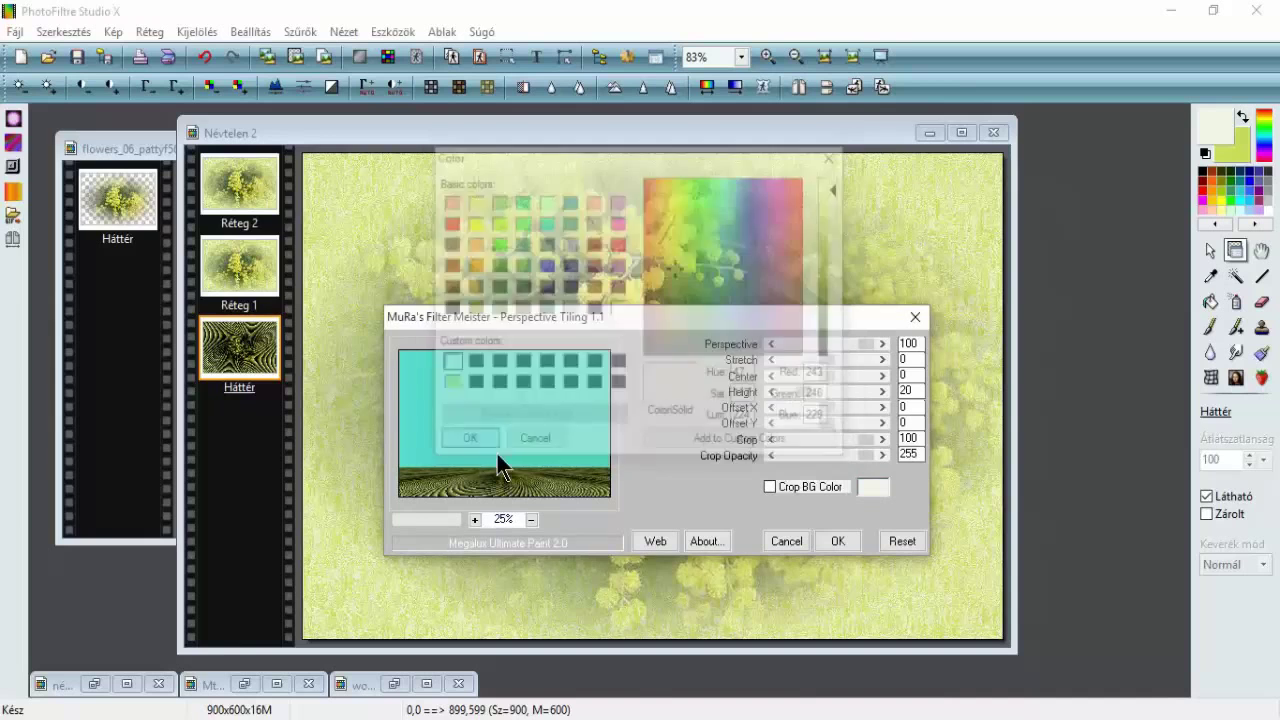
{"action": "left_click", "coordinate": [838, 541]}
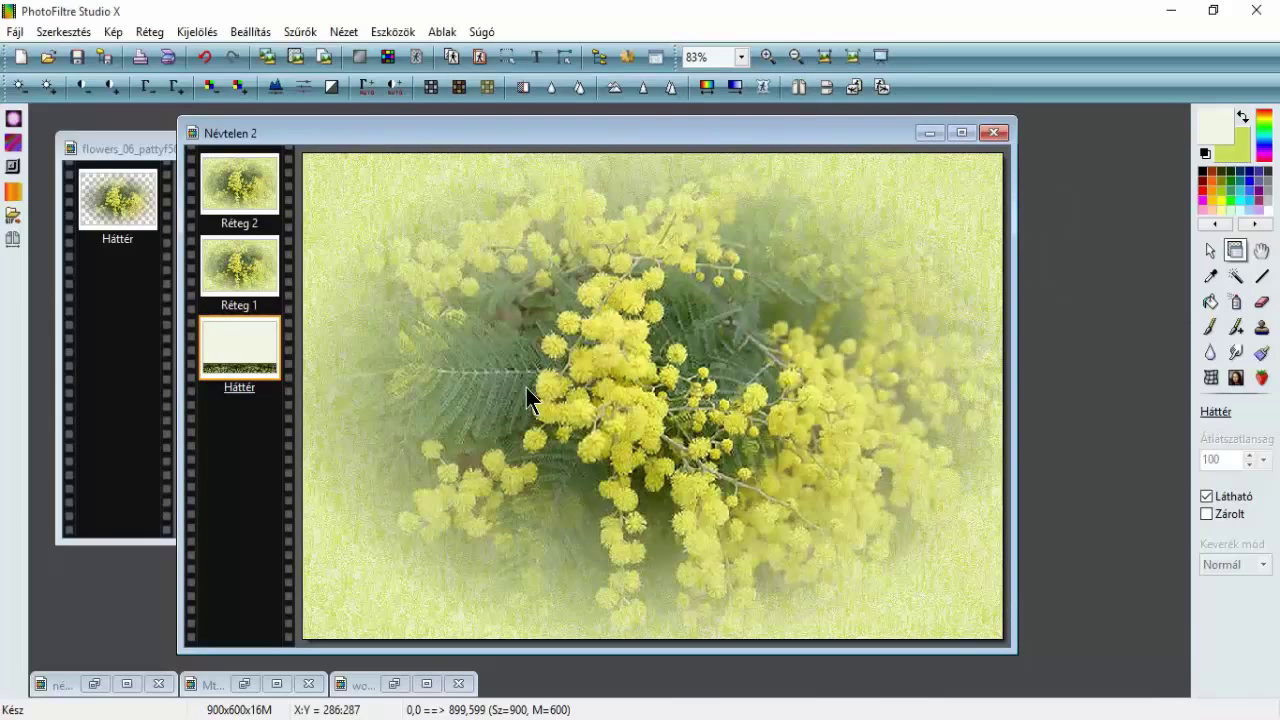
- Turn the Réteg 2 layer into a sphere with the Gömbölyítés distortion at intensity 20
{"action": "left_click", "coordinate": [251, 197]}
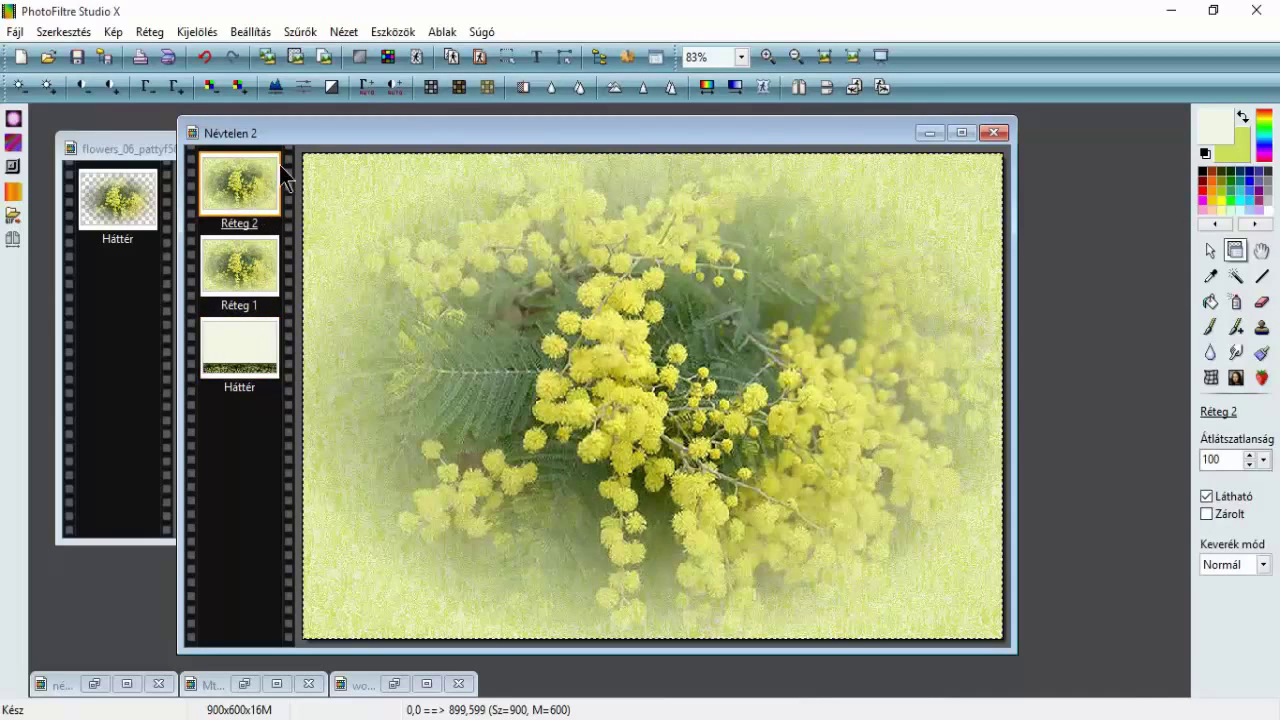
{"action": "left_click", "coordinate": [305, 31]}
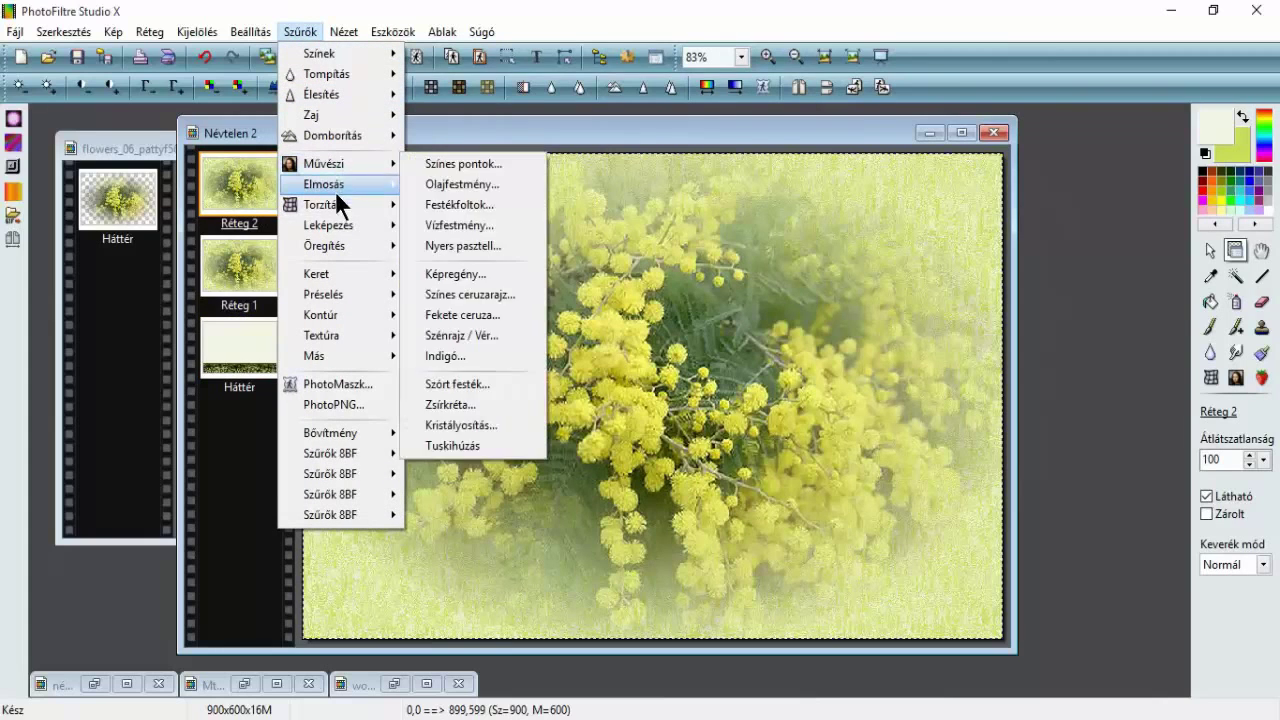
{"action": "mouse_move", "coordinate": [336, 200]}
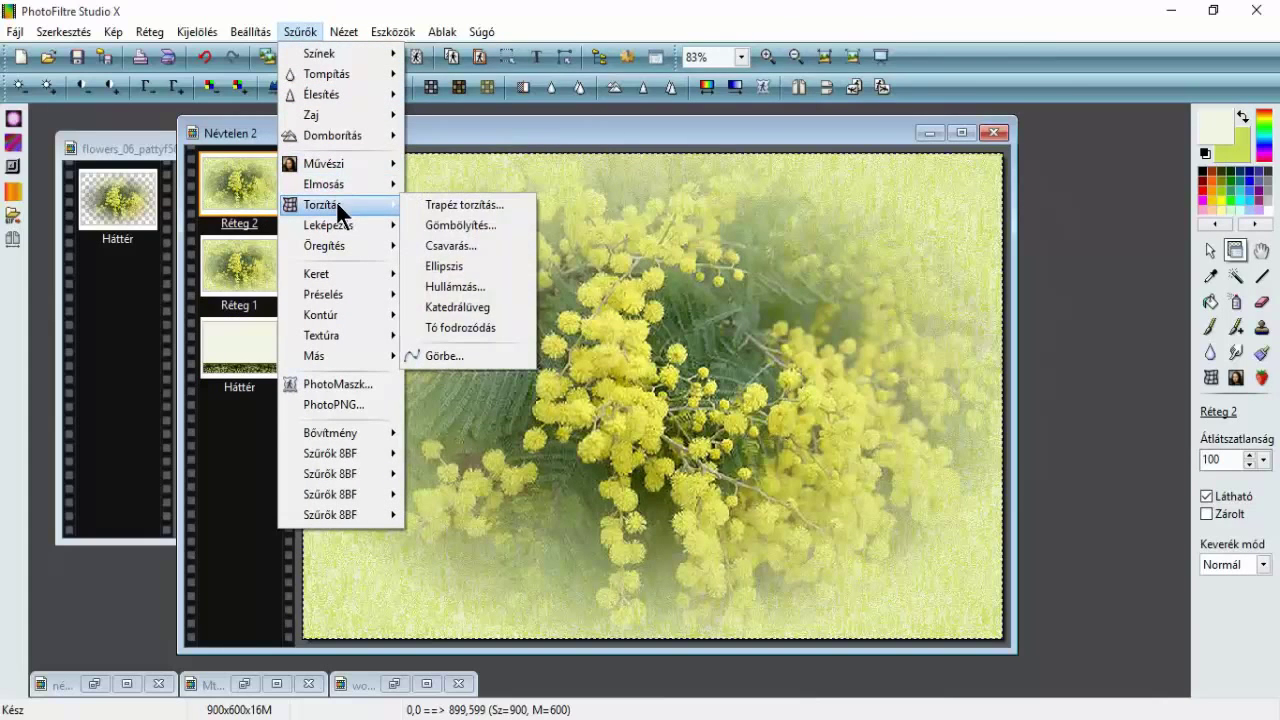
{"action": "left_click", "coordinate": [444, 226]}
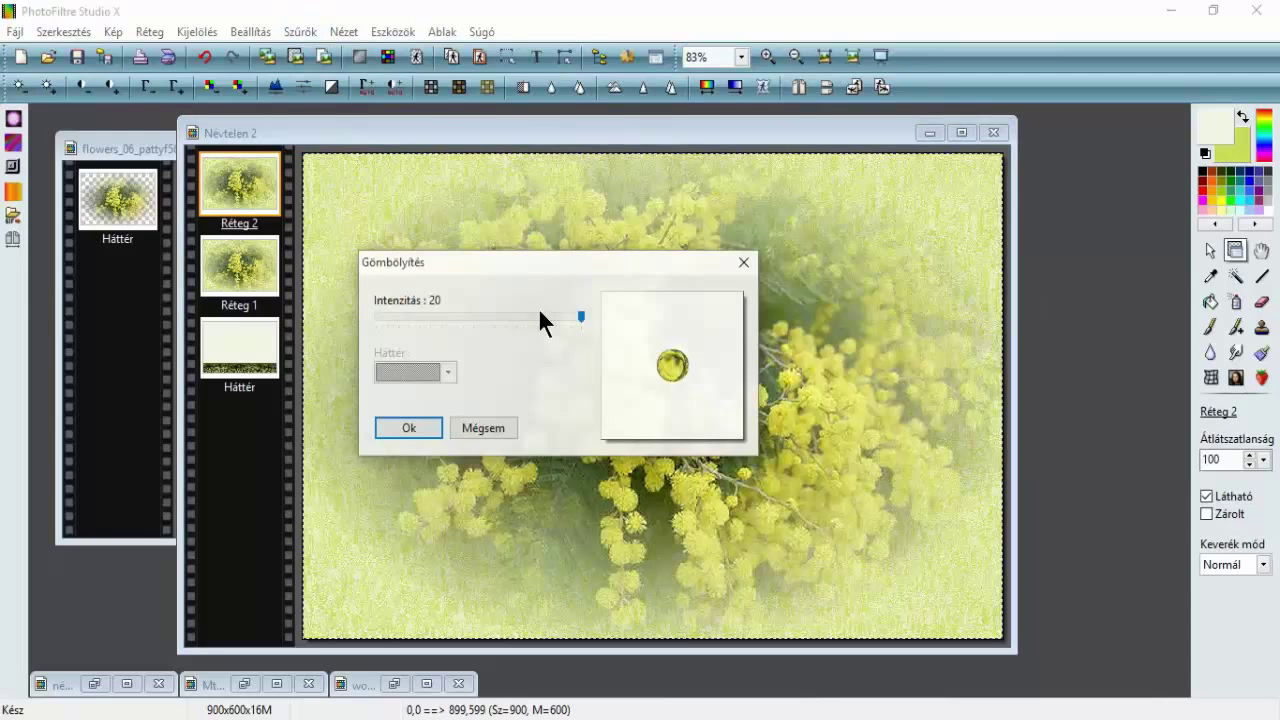
{"action": "left_click", "coordinate": [427, 426]}
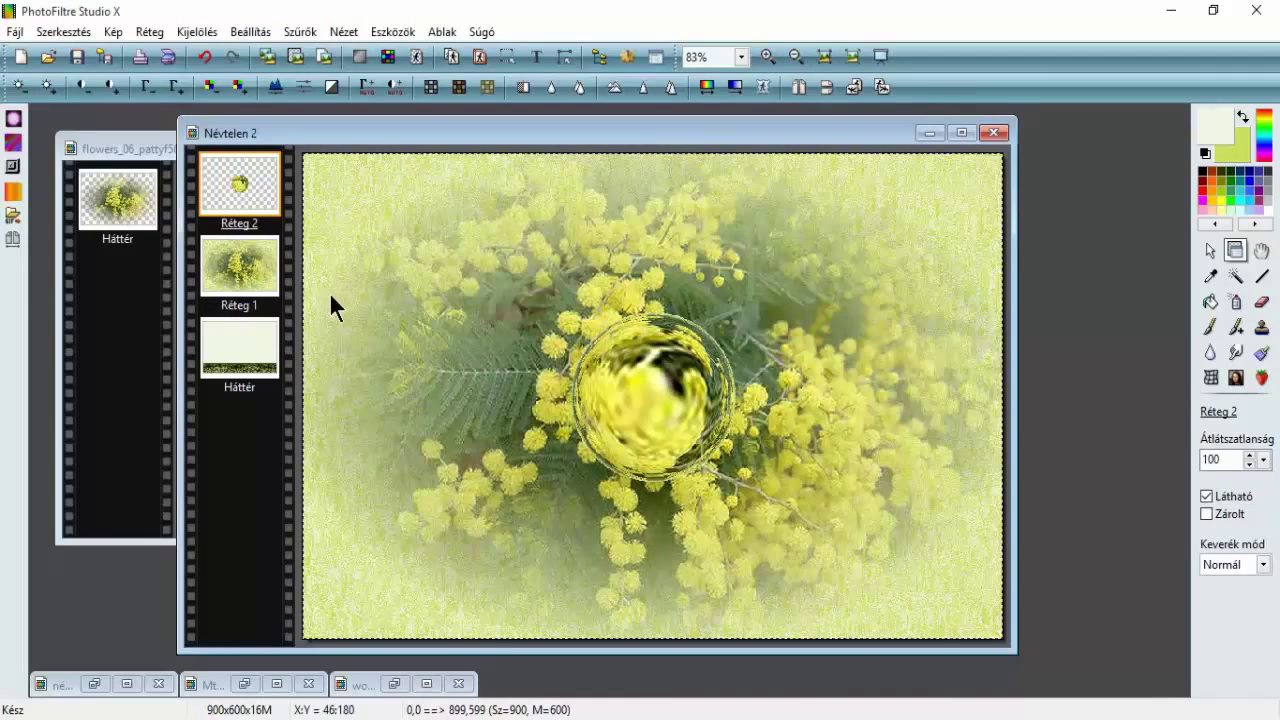
- Resize the Réteg 1 layer from its lower edge to a height of about 484 pixels, uncovering the tiled floor
{"action": "left_click", "coordinate": [241, 271]}
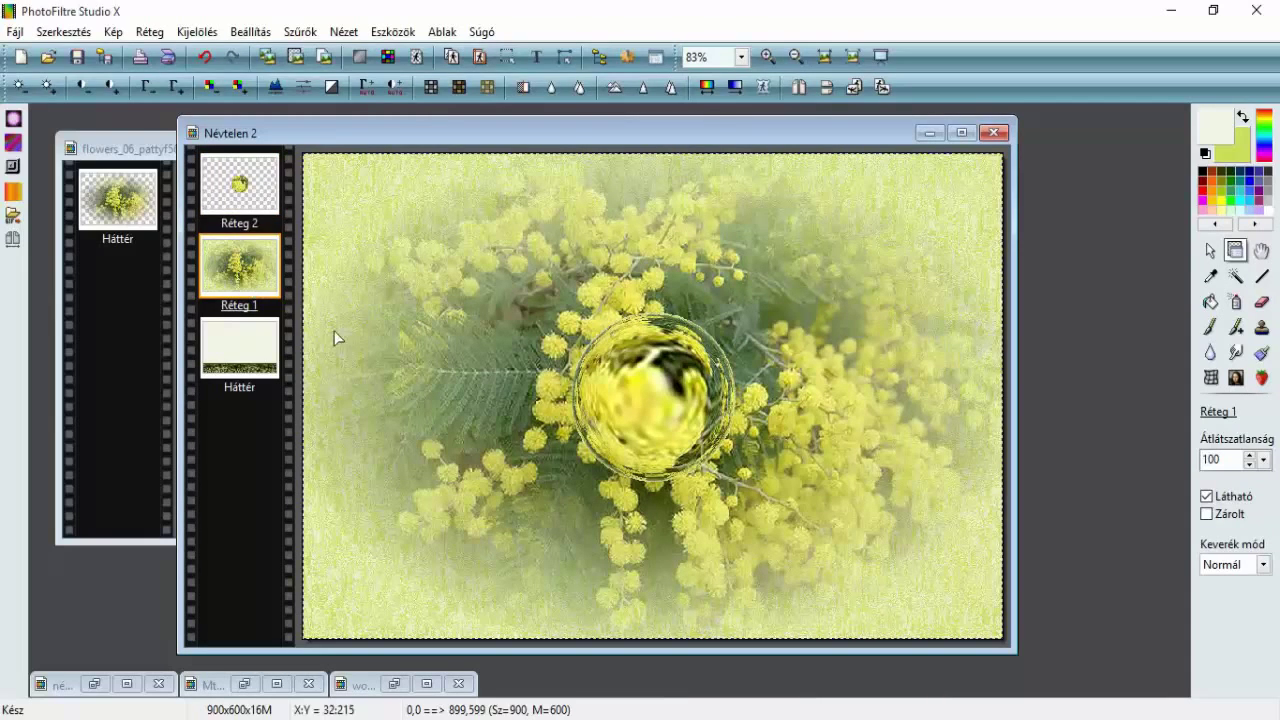
{"action": "right_click", "coordinate": [235, 257]}
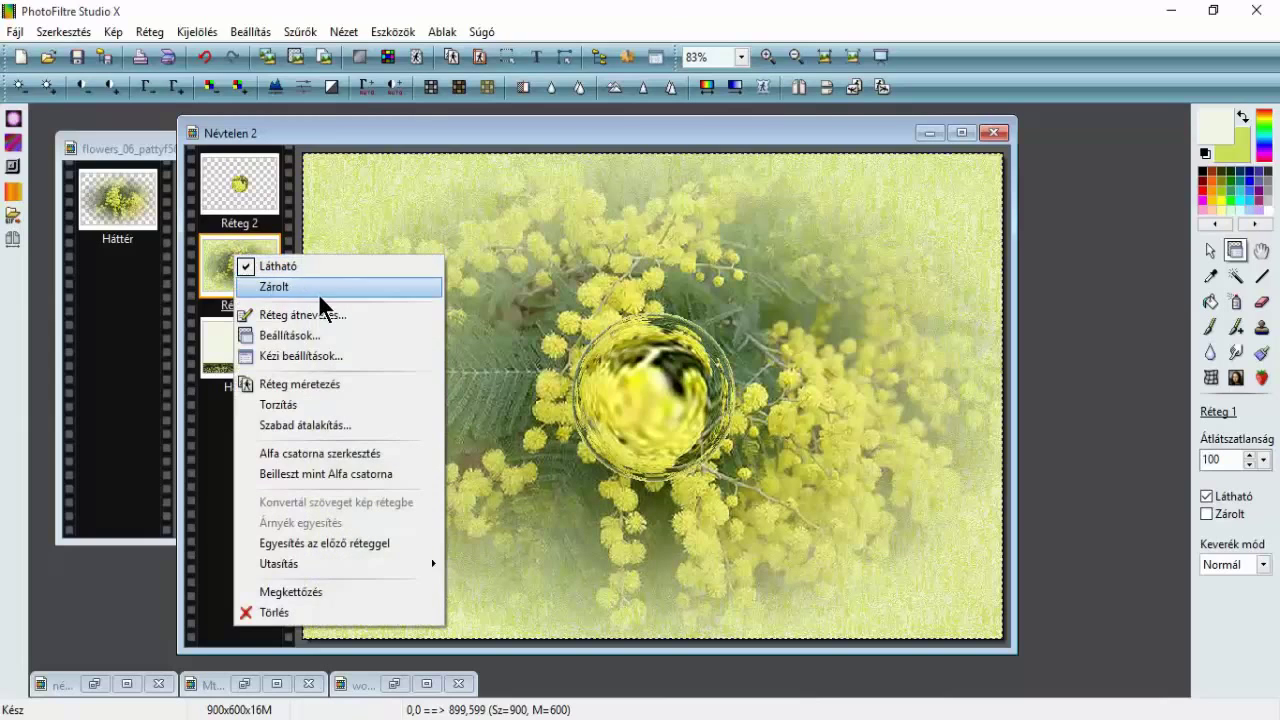
{"action": "left_click", "coordinate": [334, 383]}
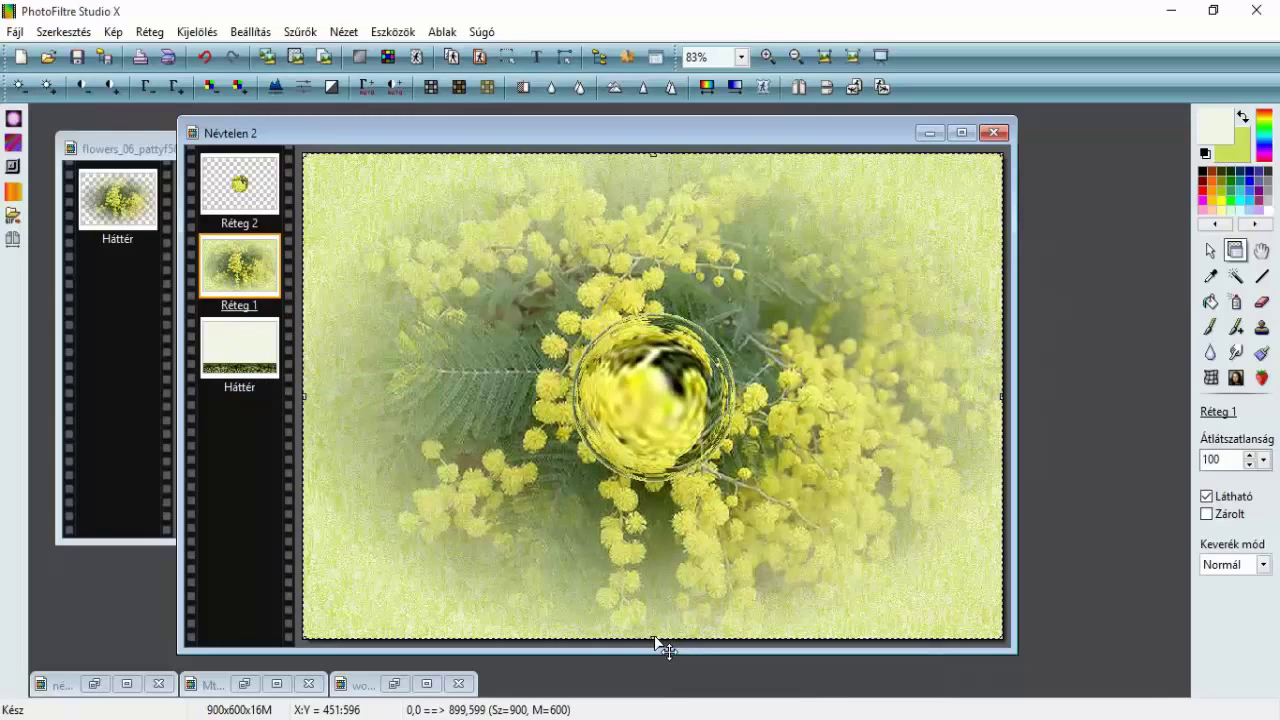
{"action": "left_click_drag", "start_coordinate": [656, 636], "coordinate": [656, 556]}
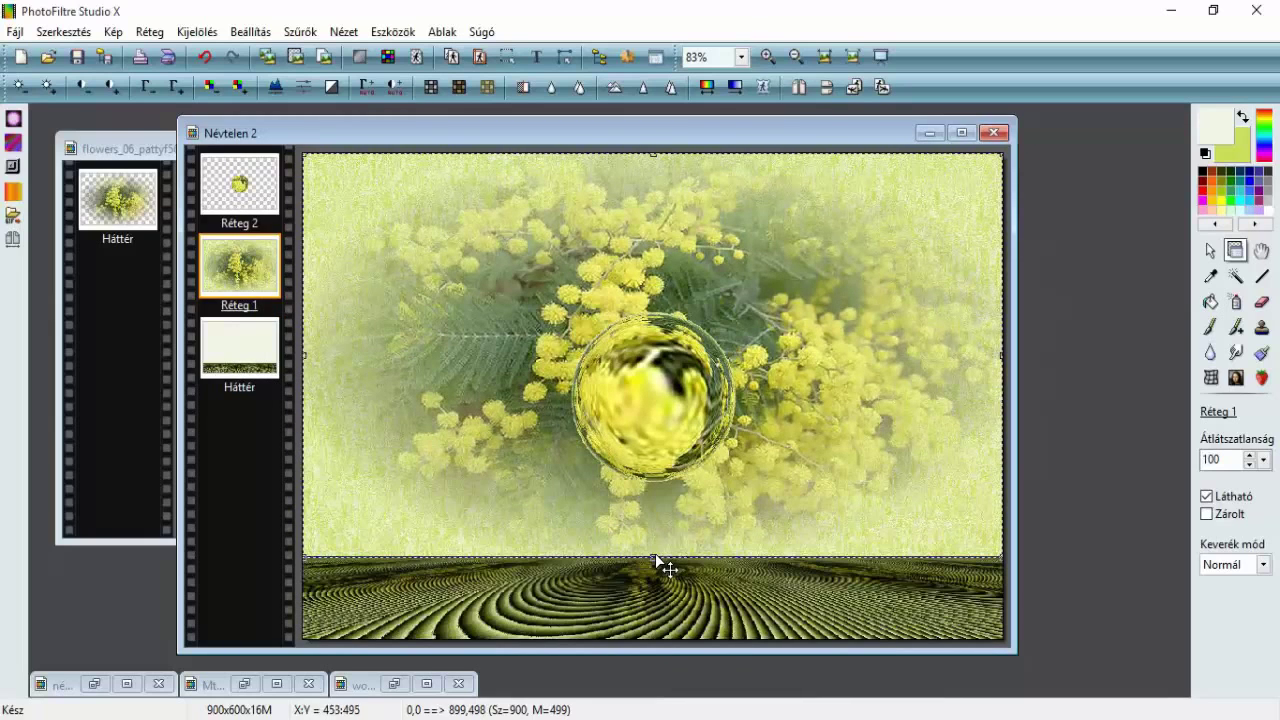
{"action": "left_click_drag", "start_coordinate": [655, 553], "coordinate": [655, 536]}
{"action": "left_click_drag", "start_coordinate": [655, 541], "coordinate": [654, 542]}
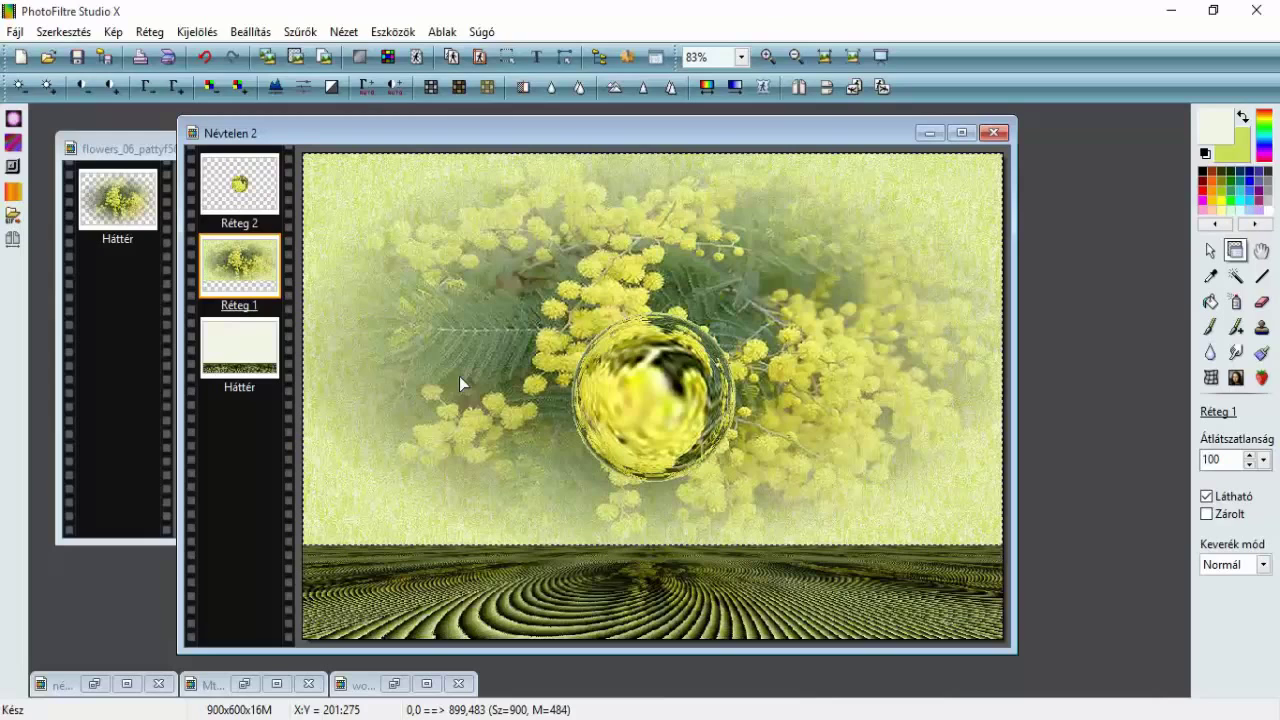
- Blur the sphere on Réteg 2 with the Egyenes elmosás filter in the horizontal direction at level 12
{"action": "left_click", "coordinate": [245, 183]}
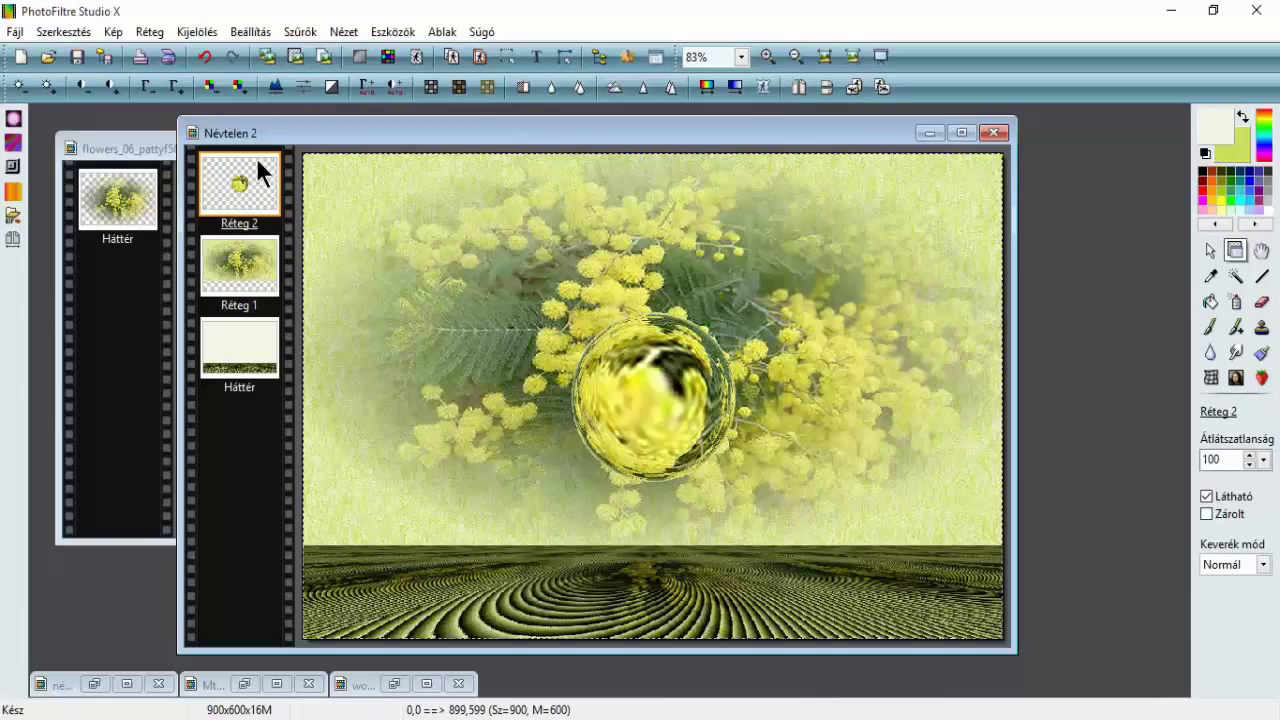
{"action": "left_click", "coordinate": [315, 27]}
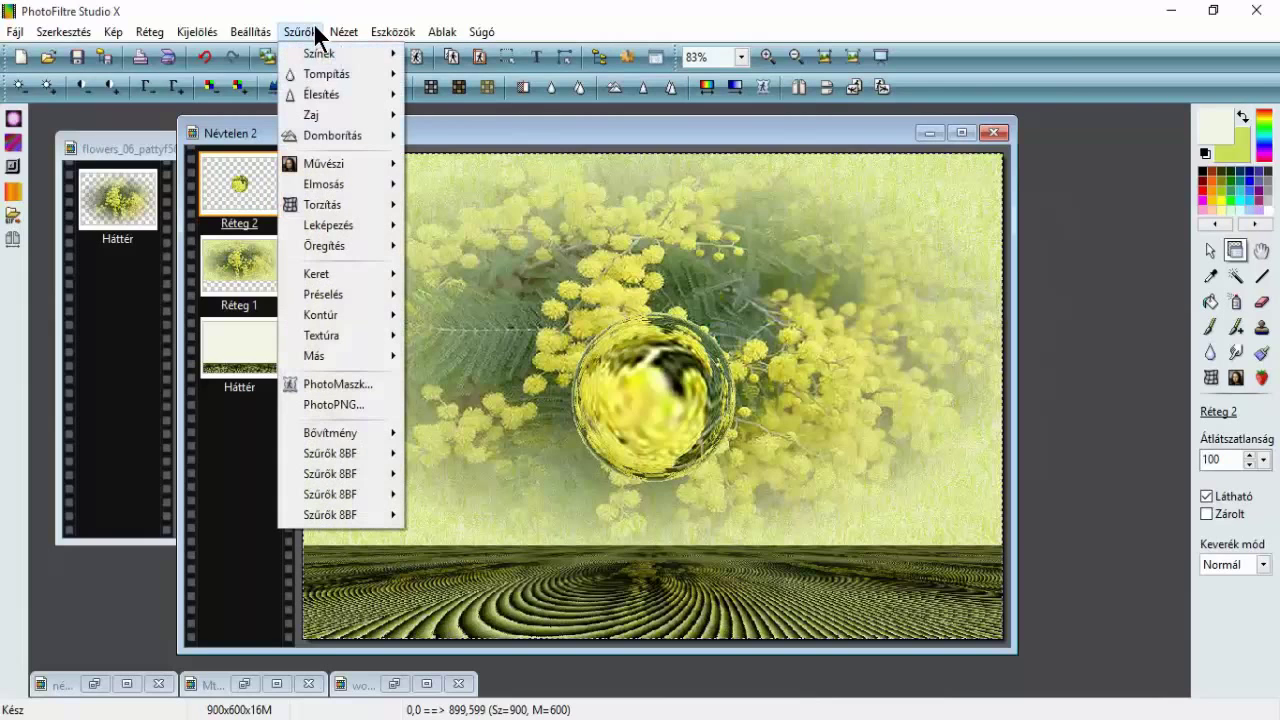
{"action": "mouse_move", "coordinate": [360, 171]}
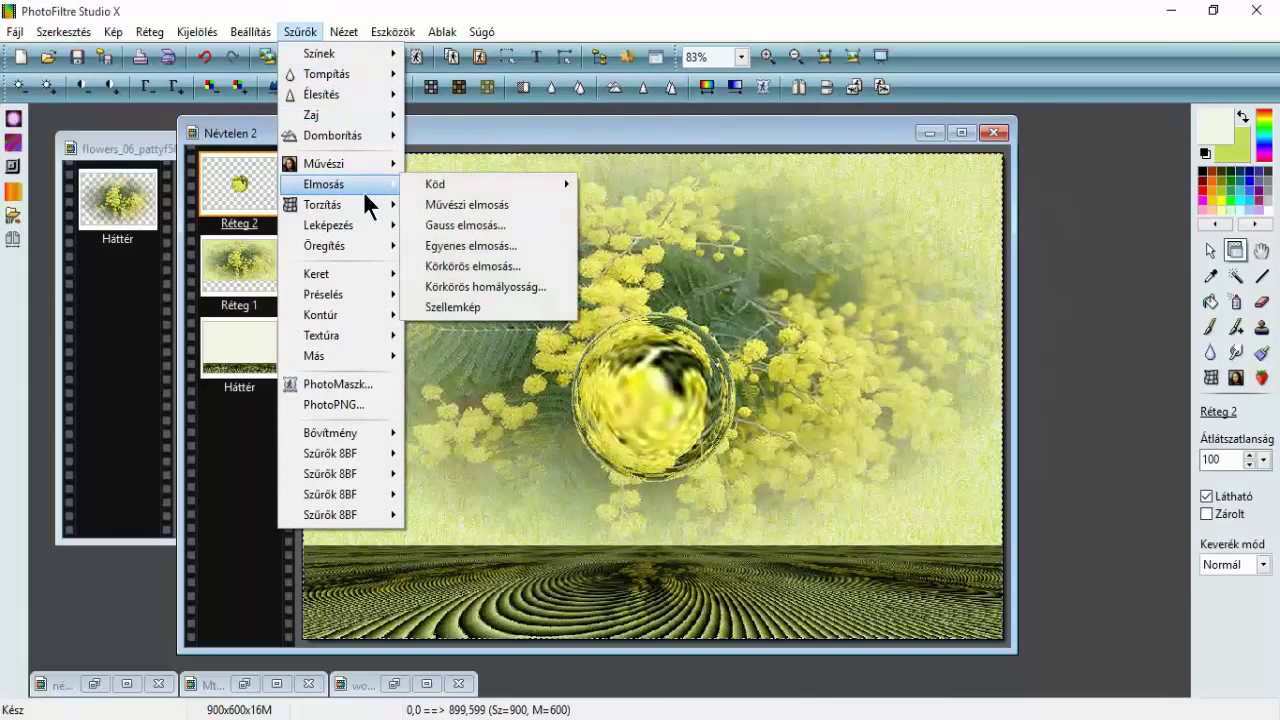
{"action": "left_click", "coordinate": [516, 248]}
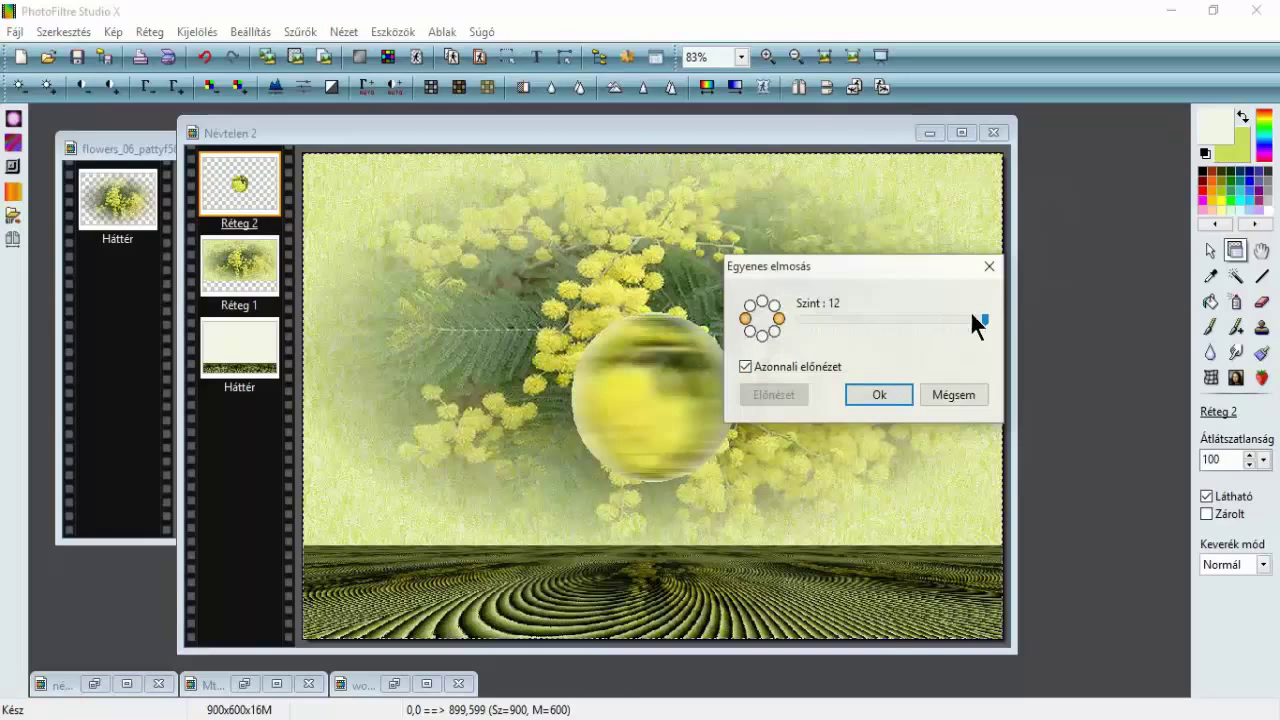
{"action": "left_click", "coordinate": [776, 316]}
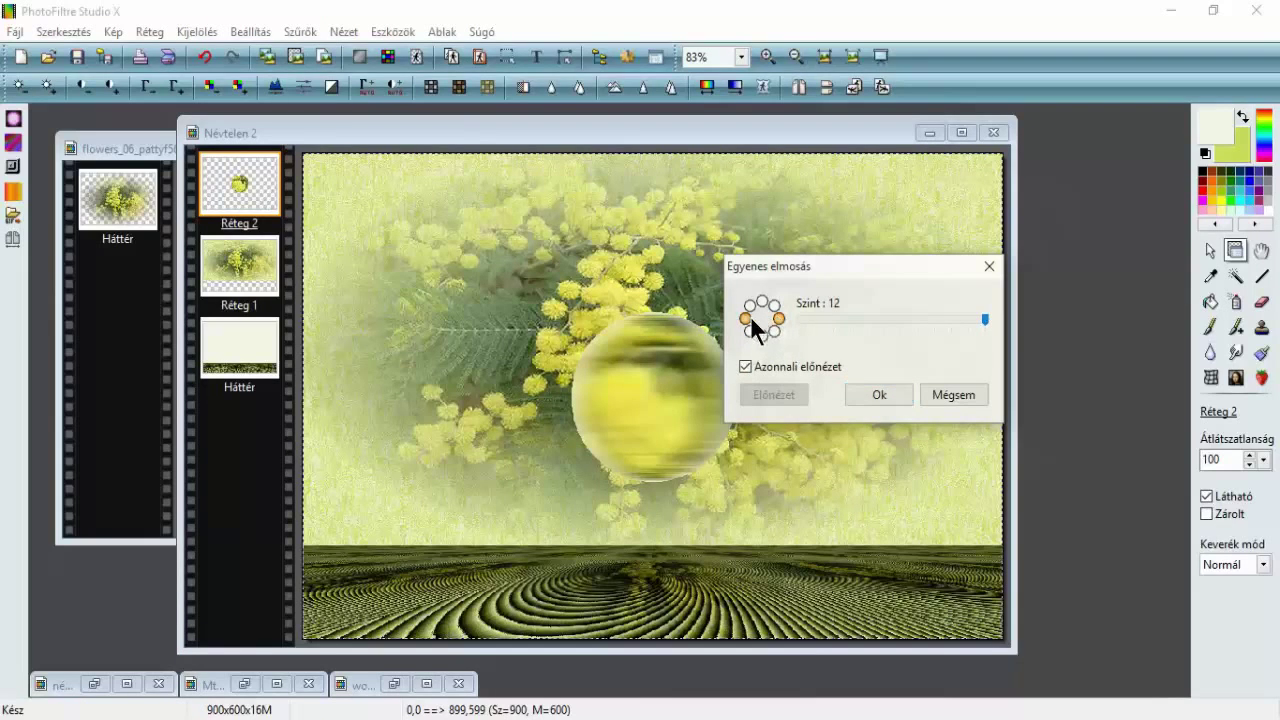
{"action": "left_click", "coordinate": [750, 316]}
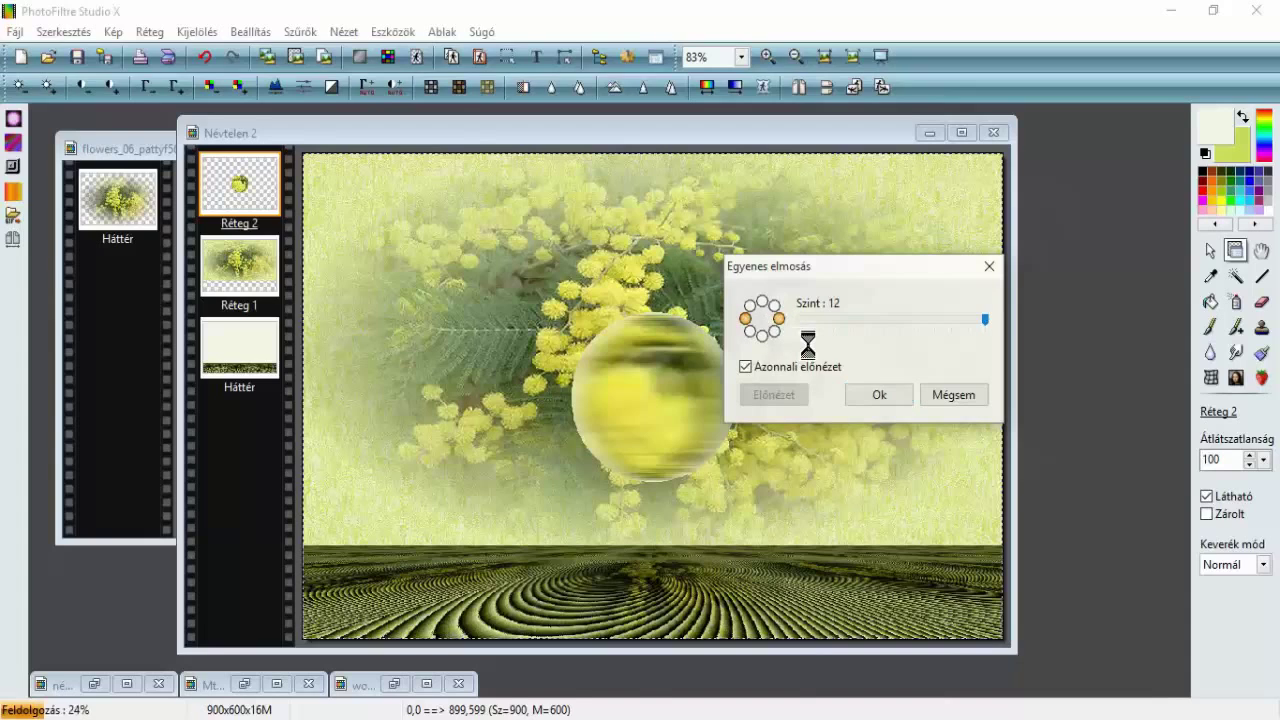
{"action": "left_click", "coordinate": [871, 394]}
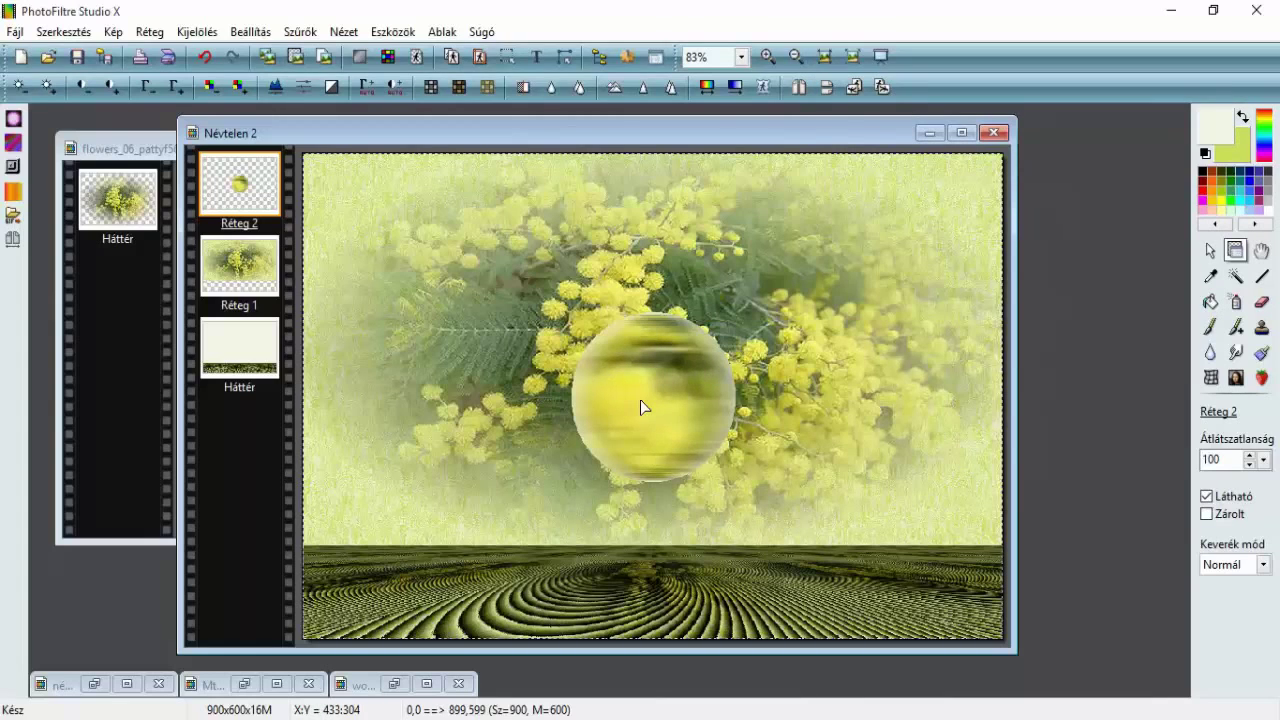
- Scale the sphere layer Réteg 2 down proportionally to about 721 × 481 pixels with the free transform
{"action": "right_click", "coordinate": [230, 179]}
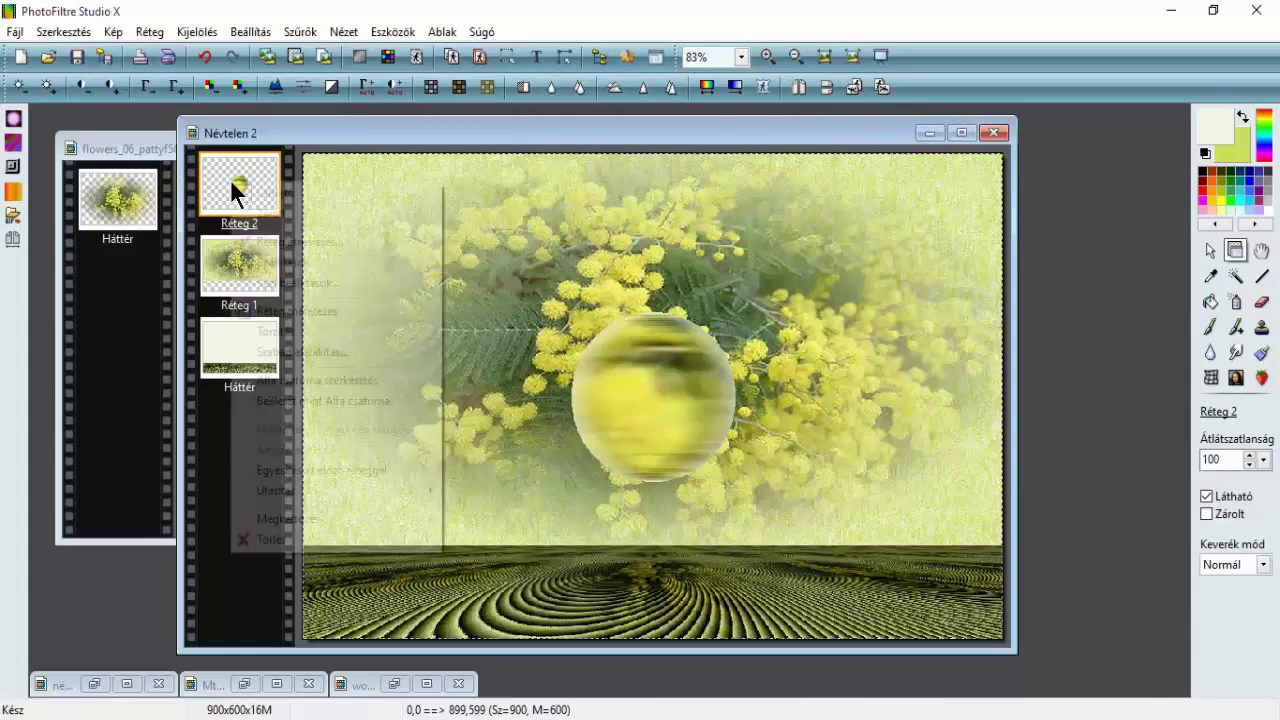
{"action": "left_click", "coordinate": [348, 349]}
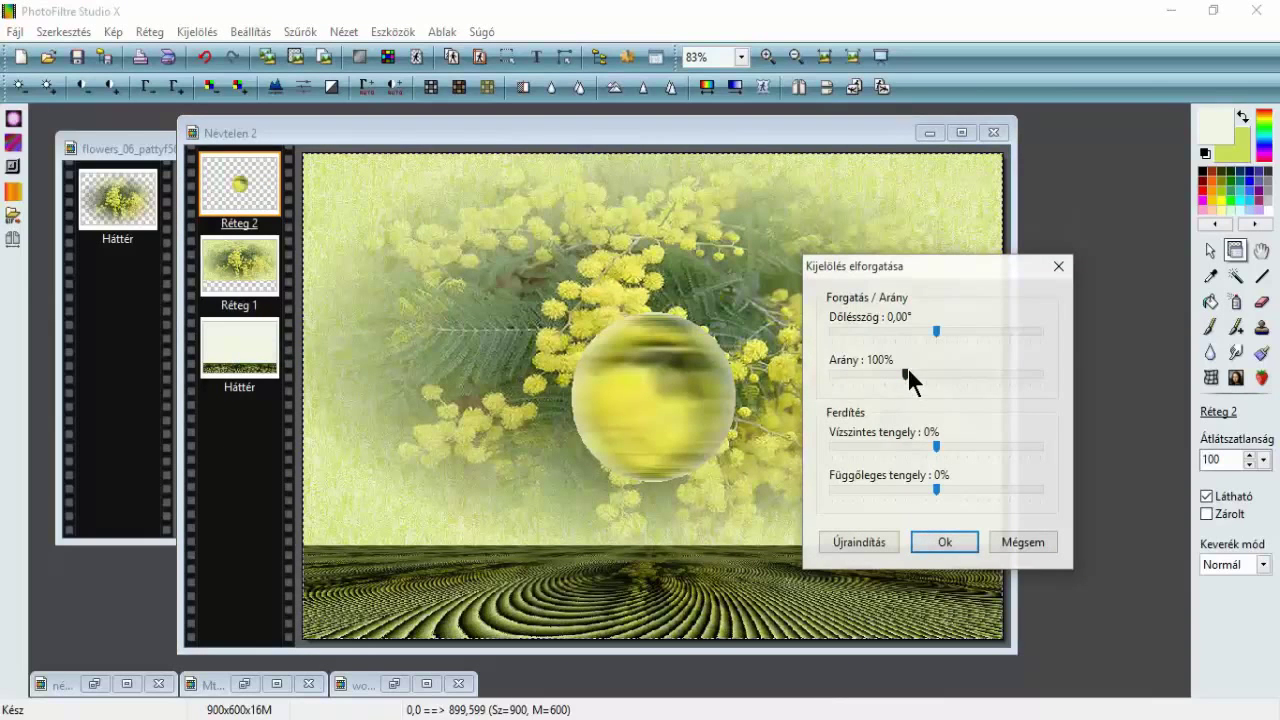
{"action": "left_click_drag", "start_coordinate": [908, 370], "coordinate": [902, 368]}
{"action": "left_click_drag", "start_coordinate": [884, 367], "coordinate": [885, 367]}
{"action": "left_click", "coordinate": [935, 539]}
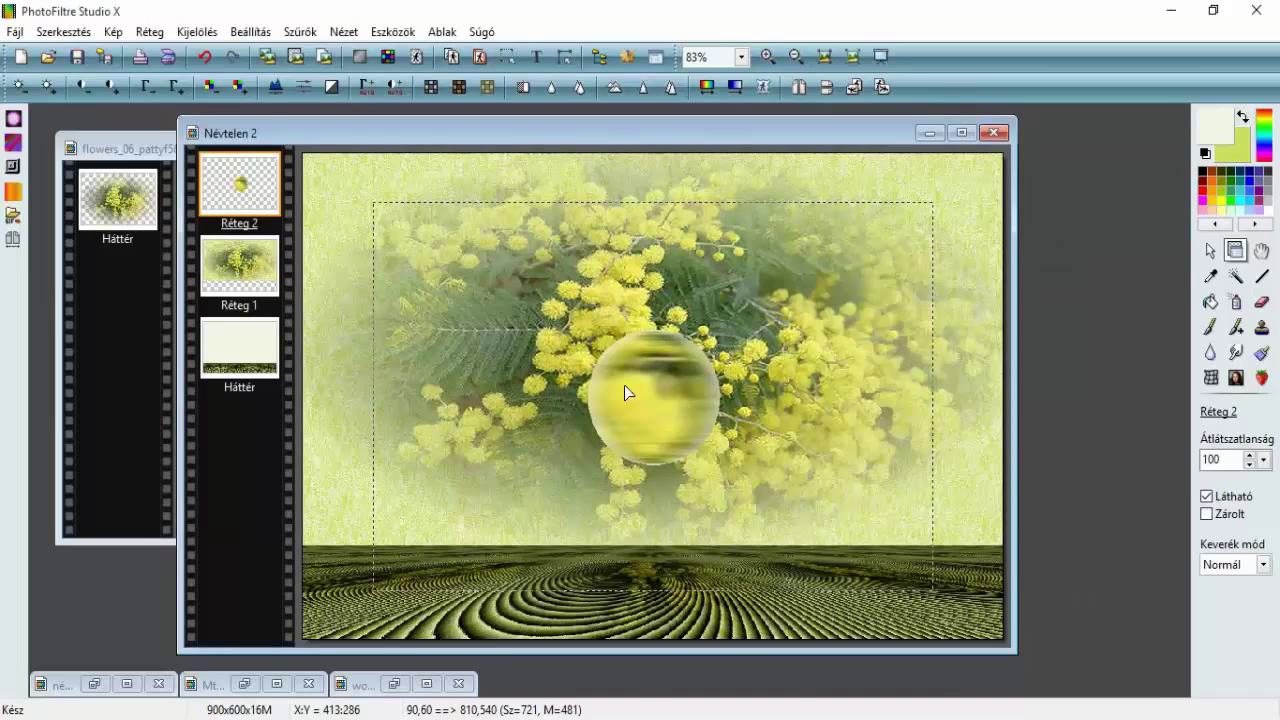
- Duplicate the sphere layer twice so the composition holds three sphere layers
{"action": "right_click", "coordinate": [235, 182]}
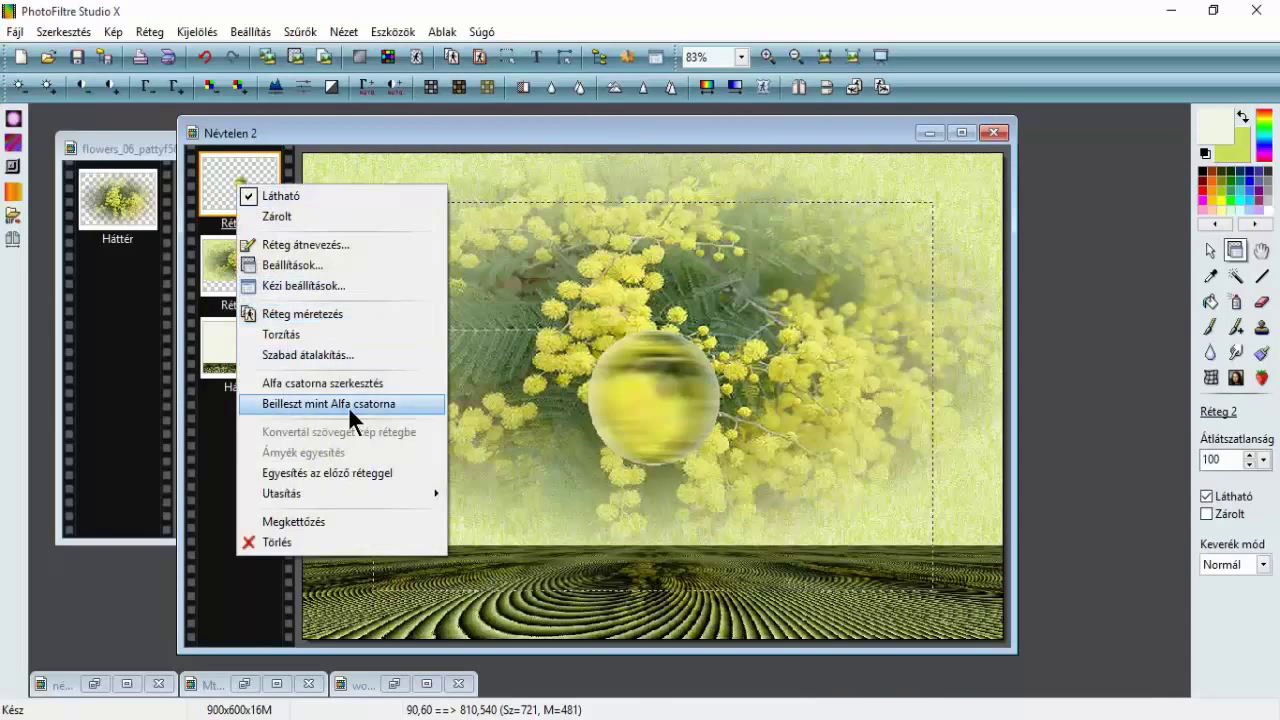
{"action": "left_click", "coordinate": [326, 521]}
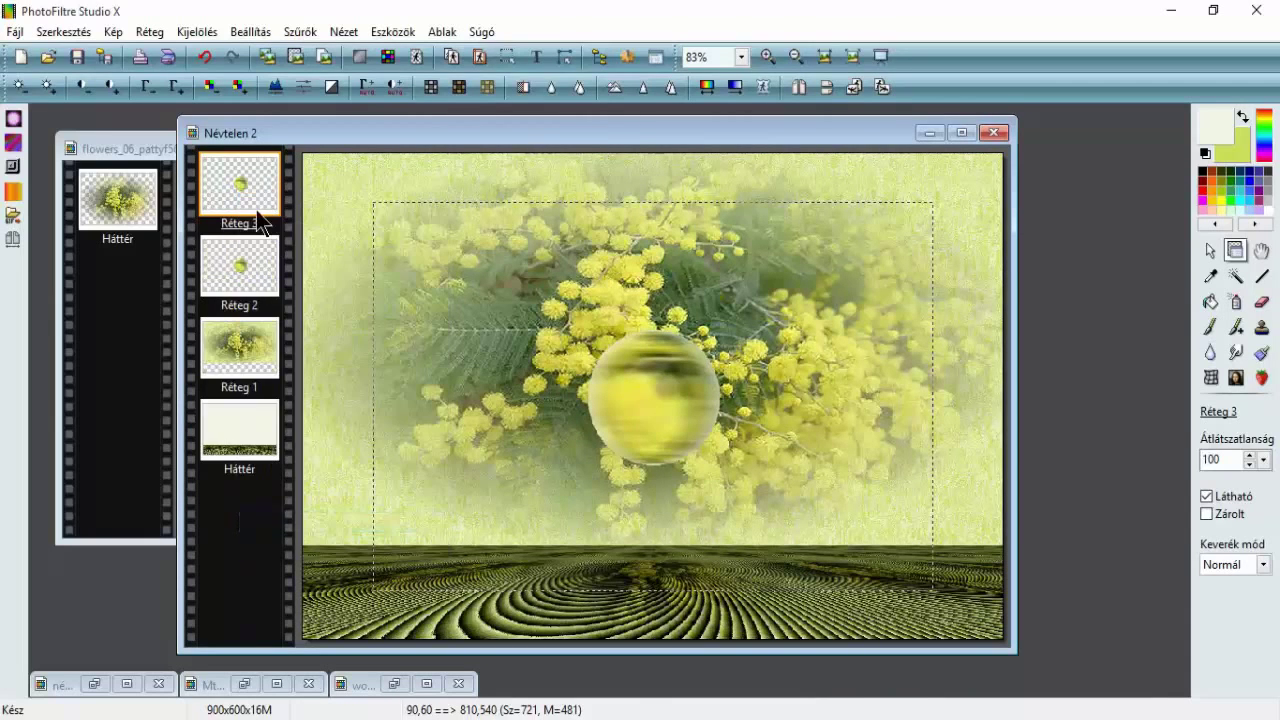
{"action": "right_click", "coordinate": [247, 183]}
{"action": "left_click", "coordinate": [323, 523]}
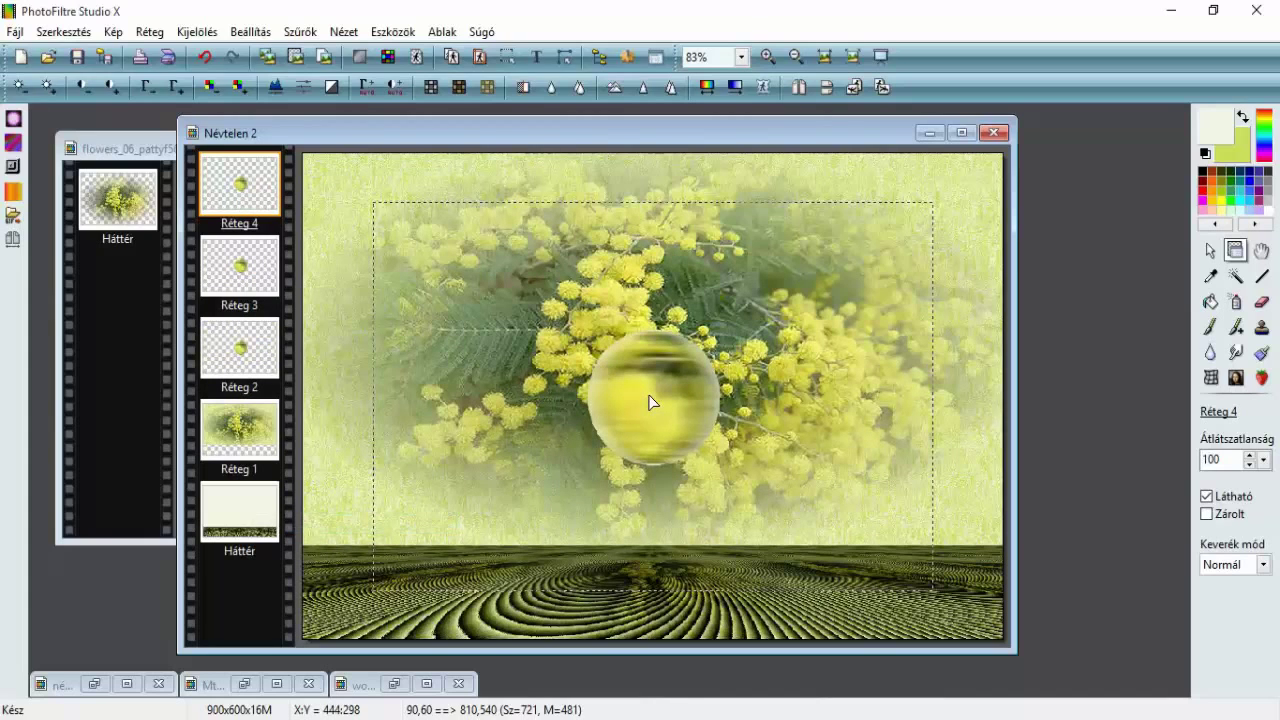
- Place the Réteg 4 sphere at the canvas's upper left, raise the Réteg 3 sphere slightly and put the Réteg 2 sphere at the lower left
{"action": "left_click_drag", "start_coordinate": [648, 402], "coordinate": [391, 243]}
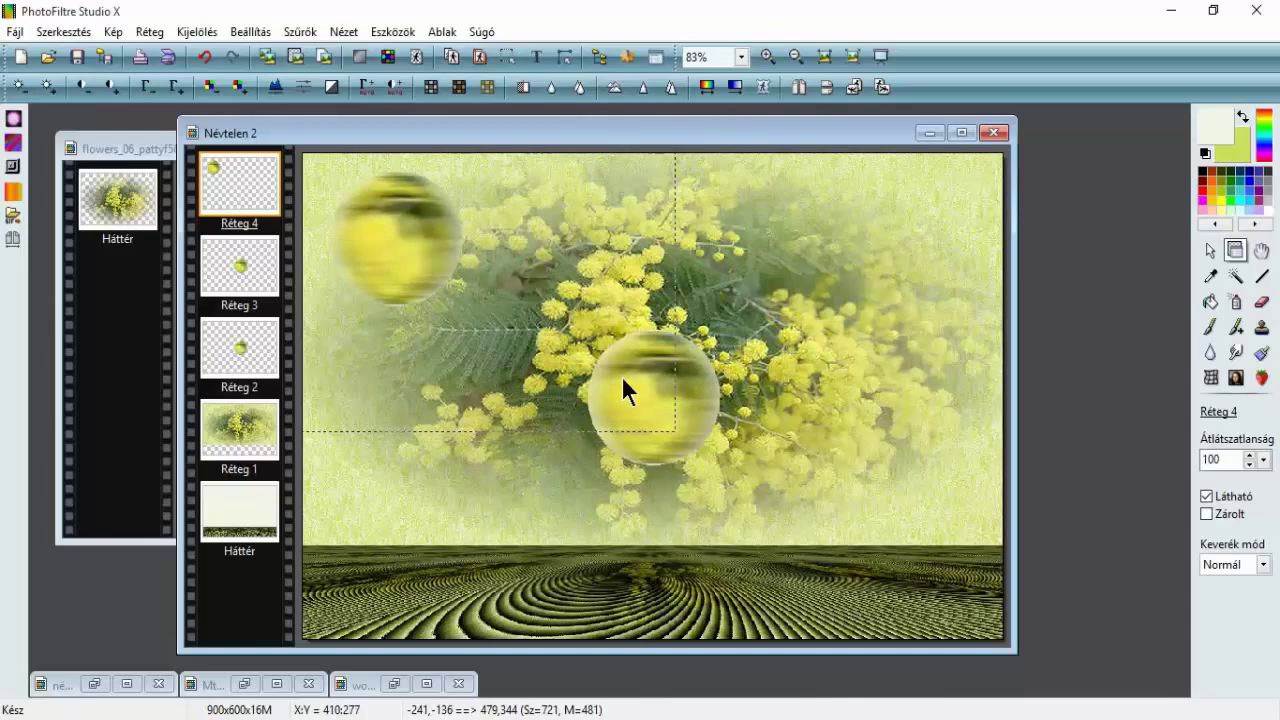
{"action": "left_click_drag", "start_coordinate": [622, 376], "coordinate": [625, 360]}
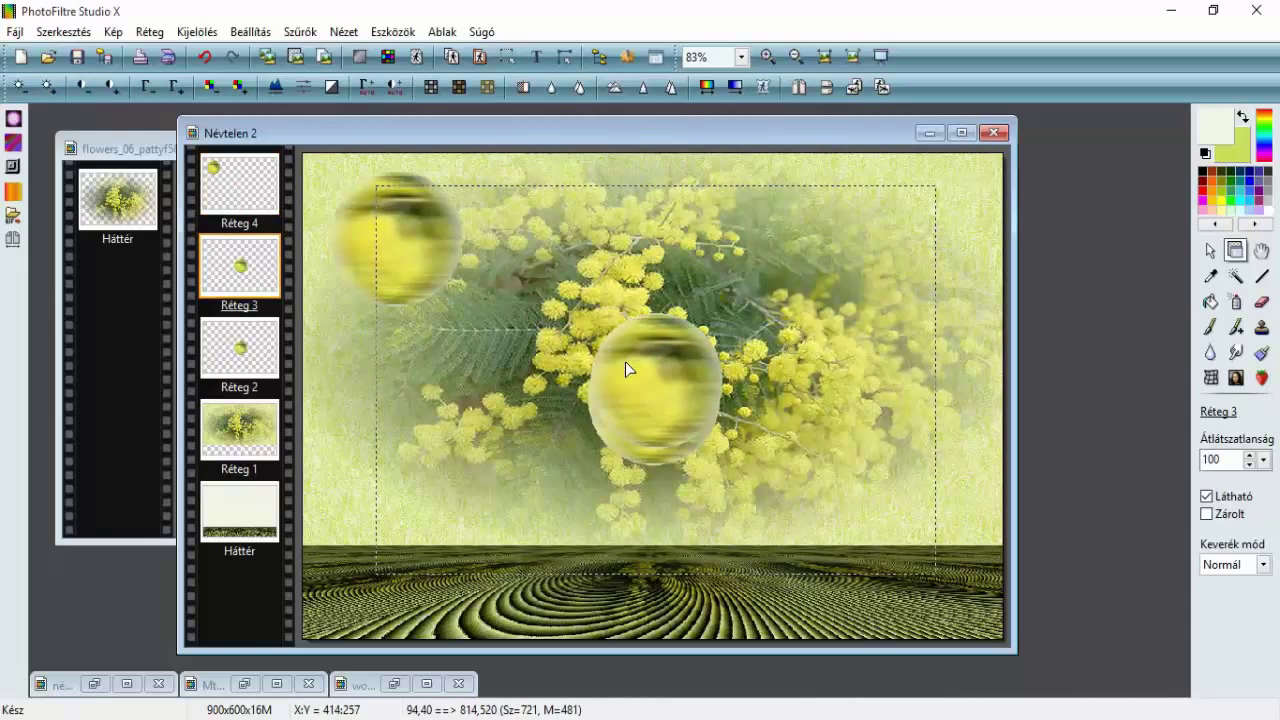
{"action": "left_click_drag", "start_coordinate": [637, 452], "coordinate": [382, 527]}
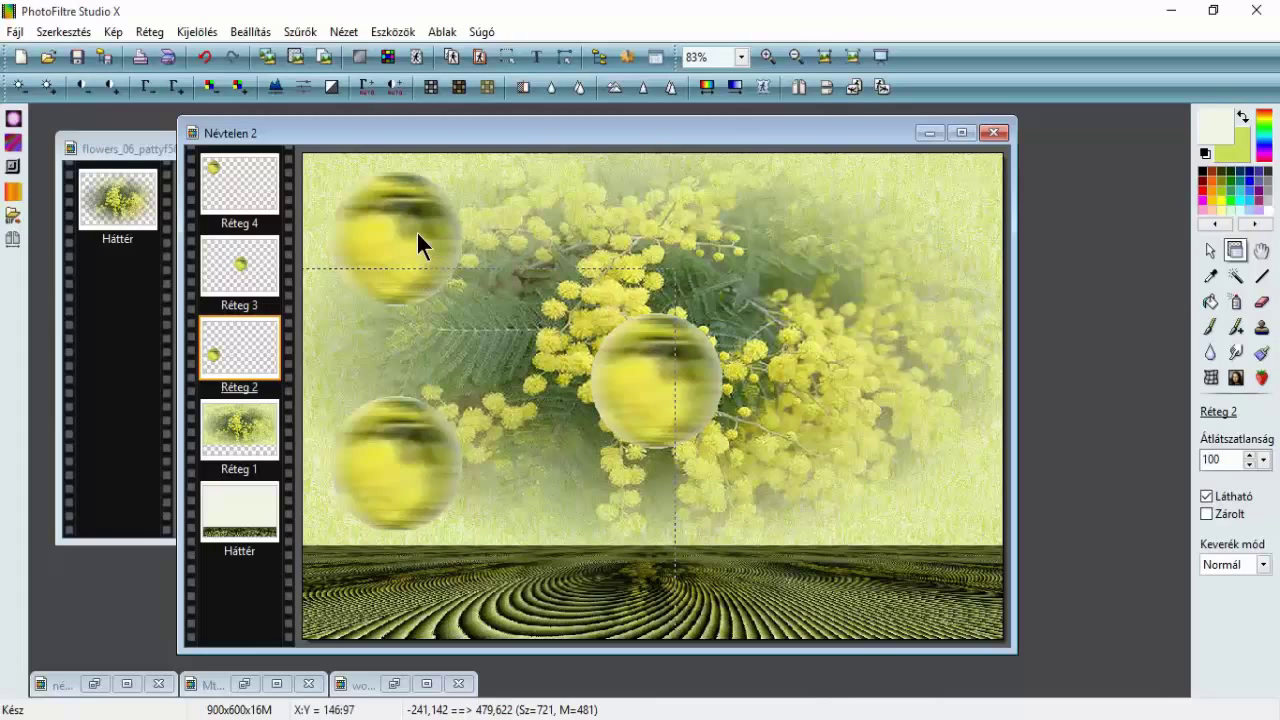
{"action": "left_click", "coordinate": [266, 205]}
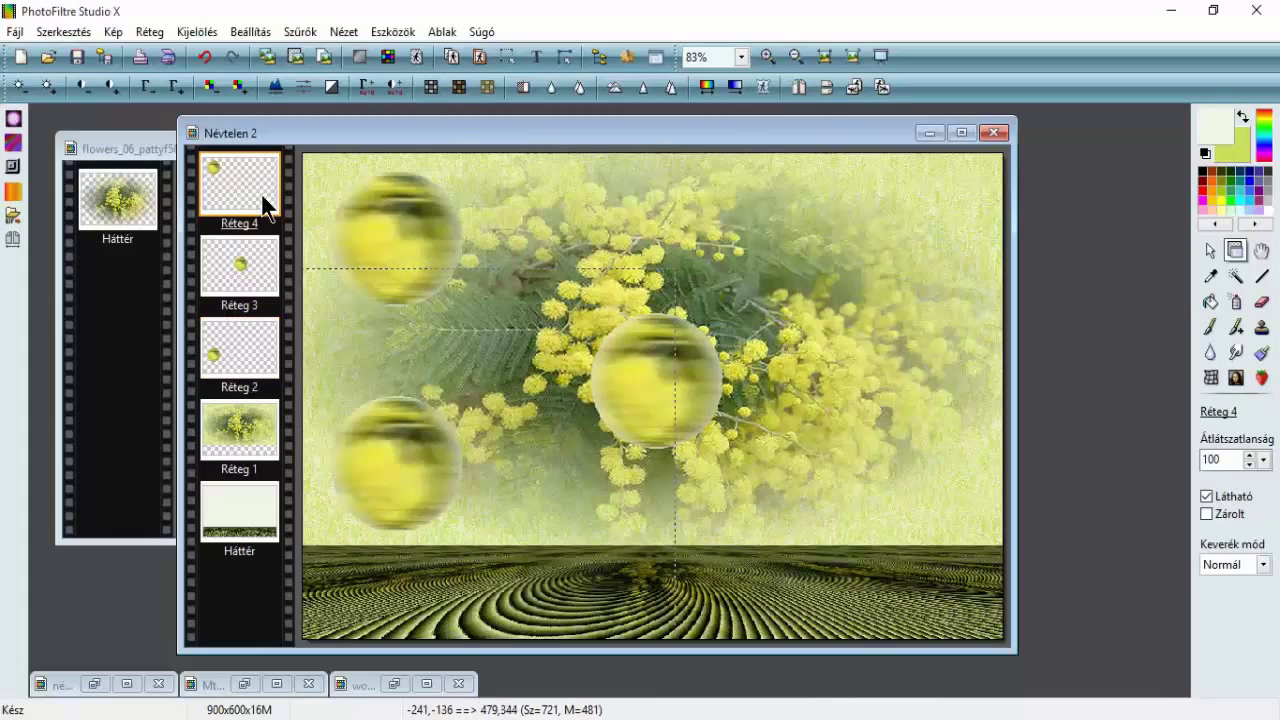
{"action": "right_click", "coordinate": [266, 205]}
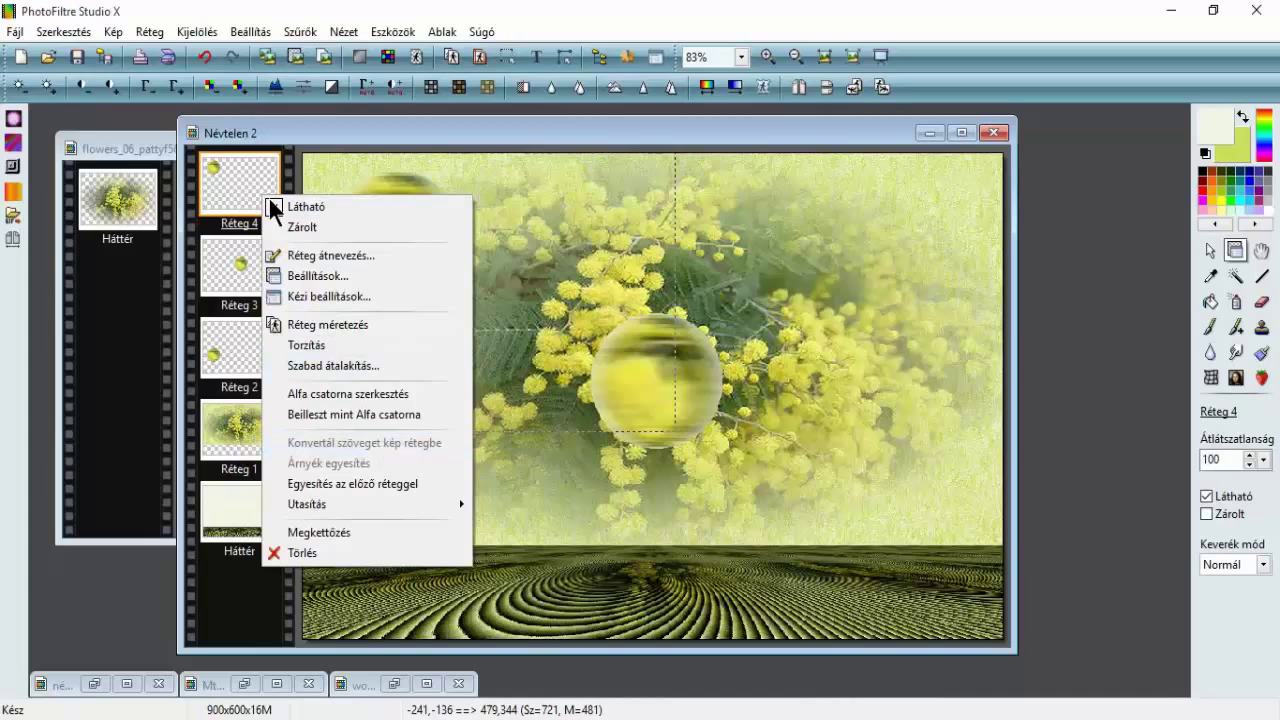
{"action": "left_click", "coordinate": [333, 136]}
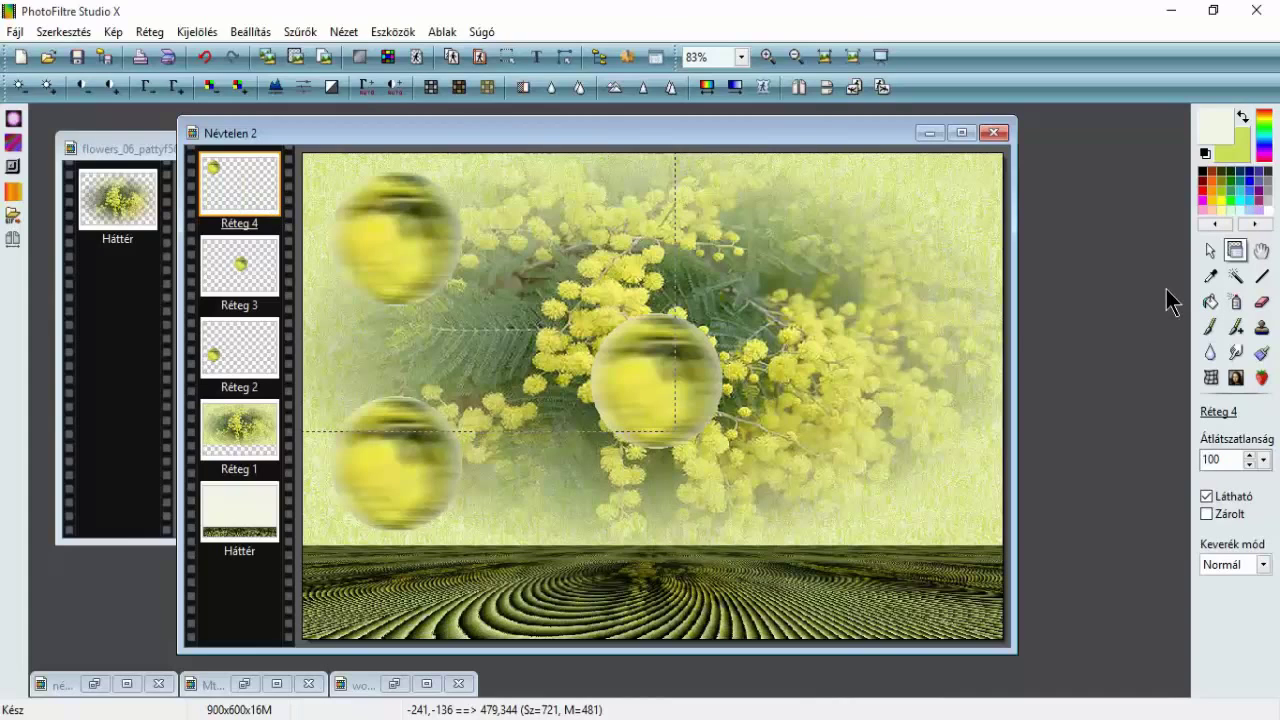
- Choose the Line tool with the dotted line style
{"action": "left_click", "coordinate": [1268, 274]}
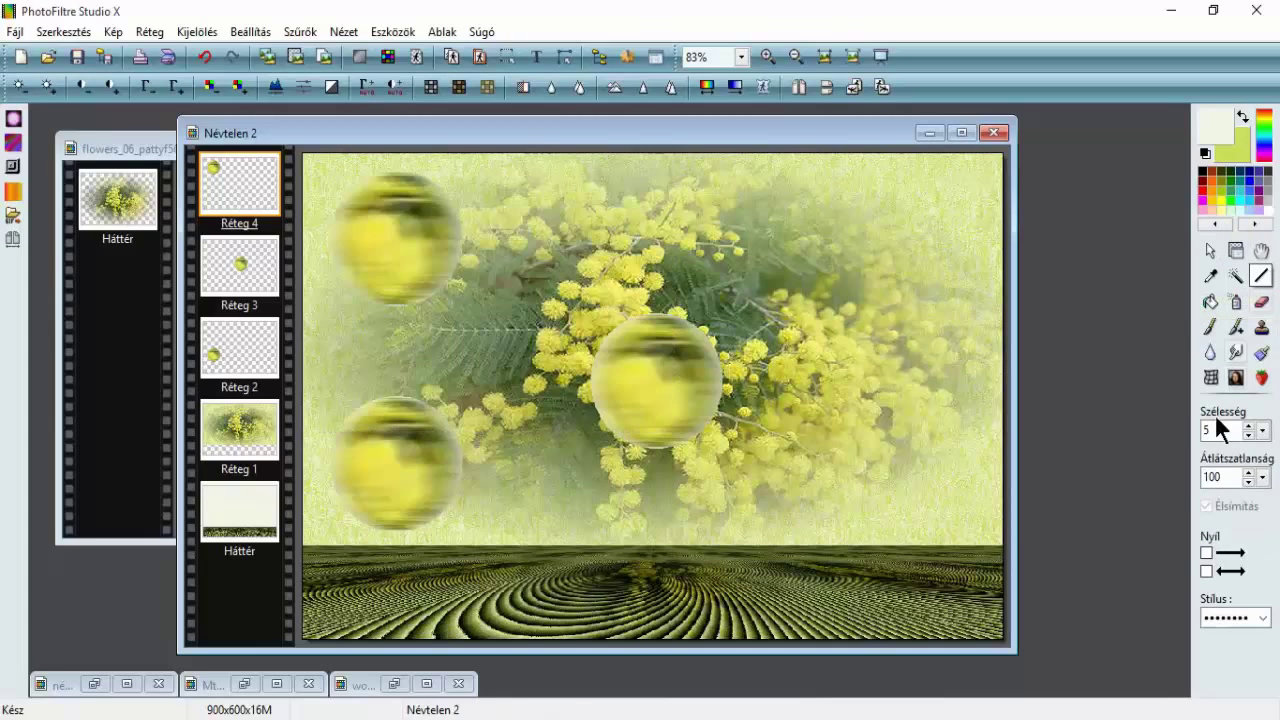
{"action": "left_click", "coordinate": [1261, 617]}
{"action": "left_click", "coordinate": [1261, 620]}
{"action": "left_click", "coordinate": [1261, 620]}
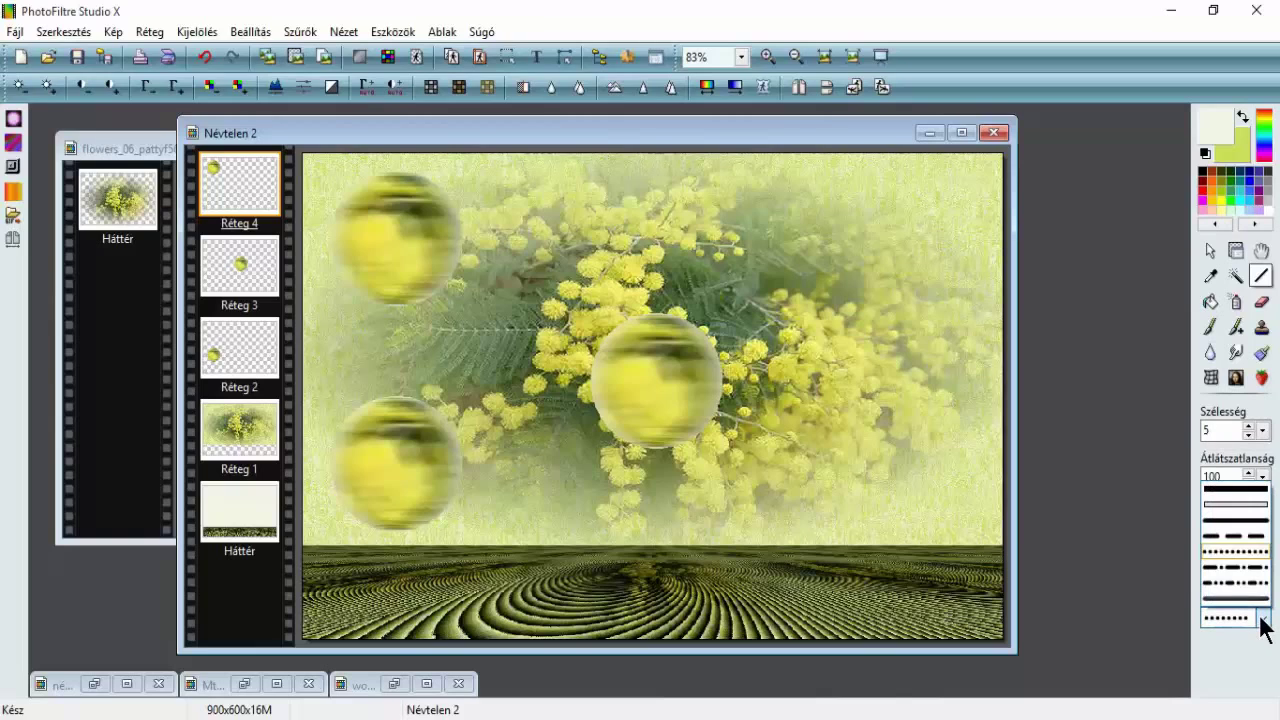
{"action": "left_click", "coordinate": [1236, 556]}
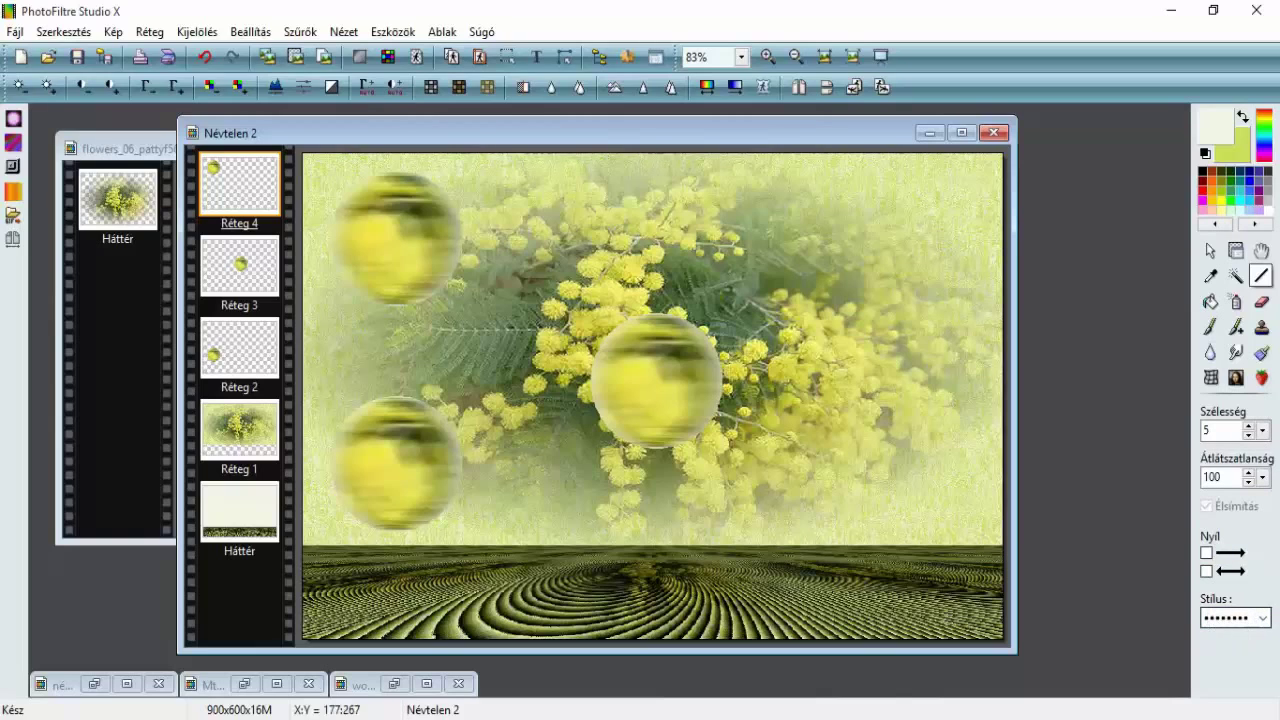
- Add a new empty layer above the sphere layers
{"action": "left_click", "coordinate": [150, 32]}
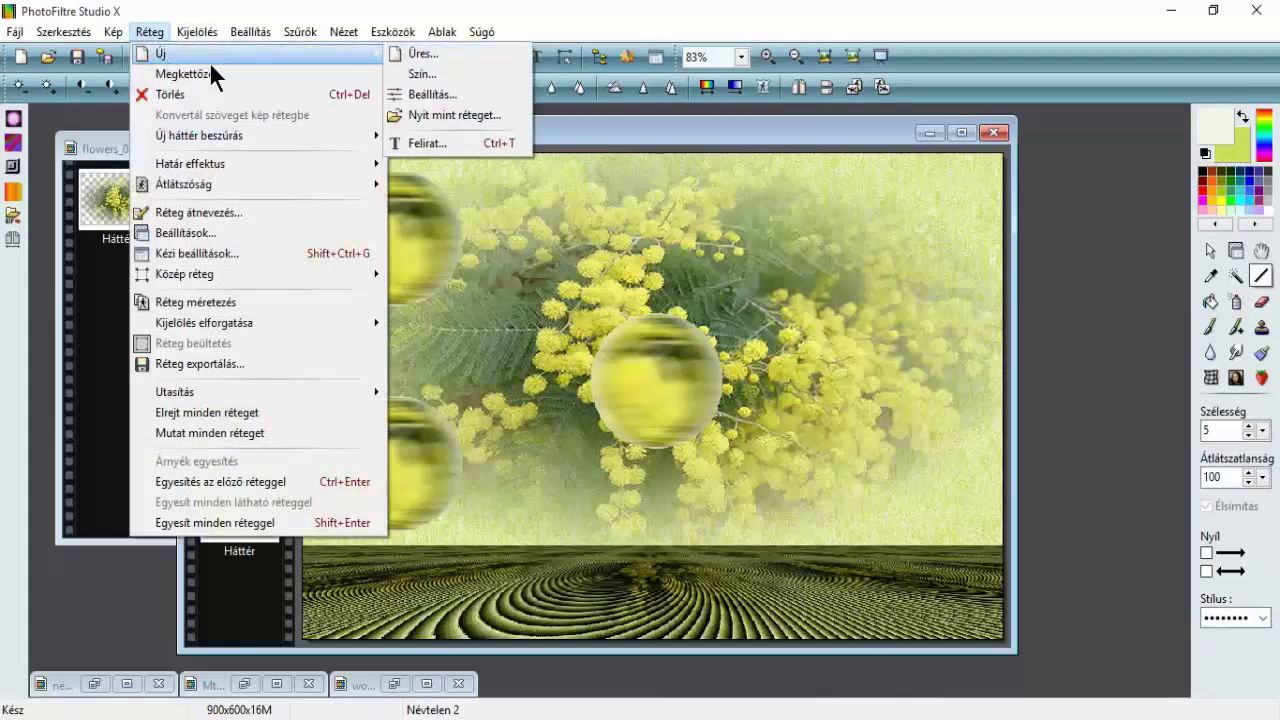
{"action": "left_click", "coordinate": [410, 52]}
{"action": "left_click", "coordinate": [645, 532]}
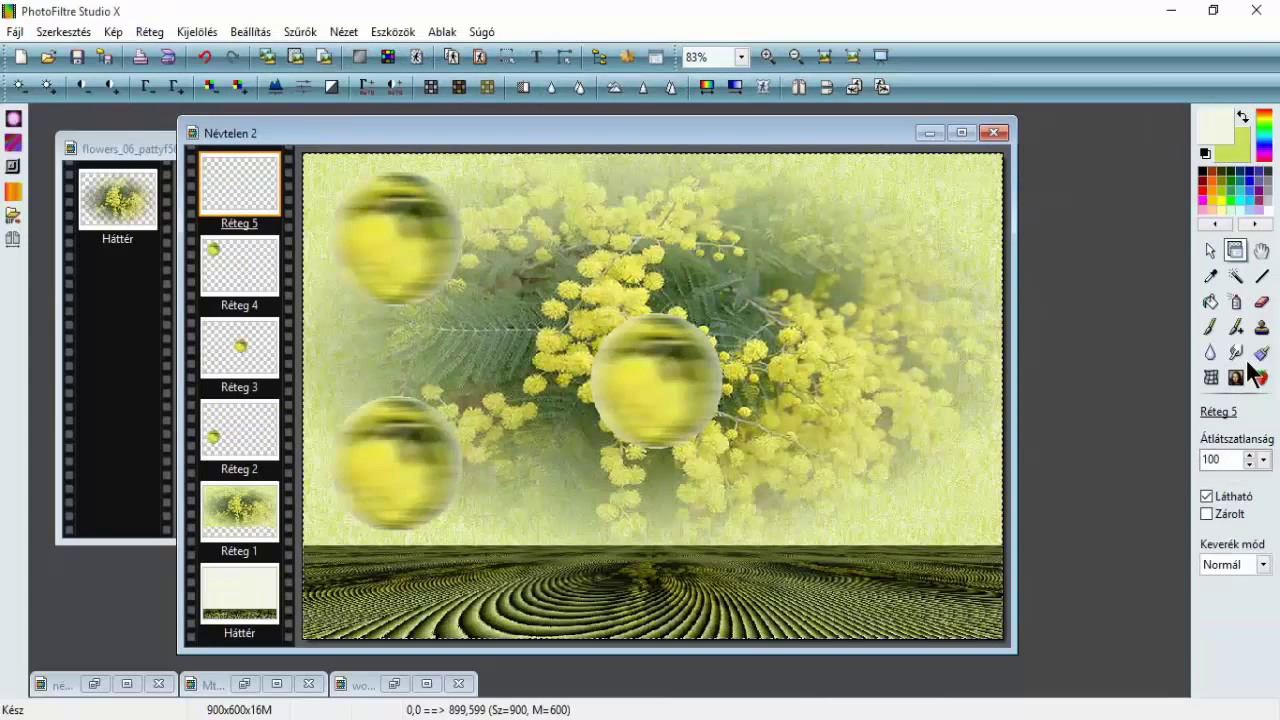
- Draw dotted lines linking both outer spheres to the central one on the empty layer, and place that layer directly above Réteg 1
{"action": "left_click", "coordinate": [1261, 276]}
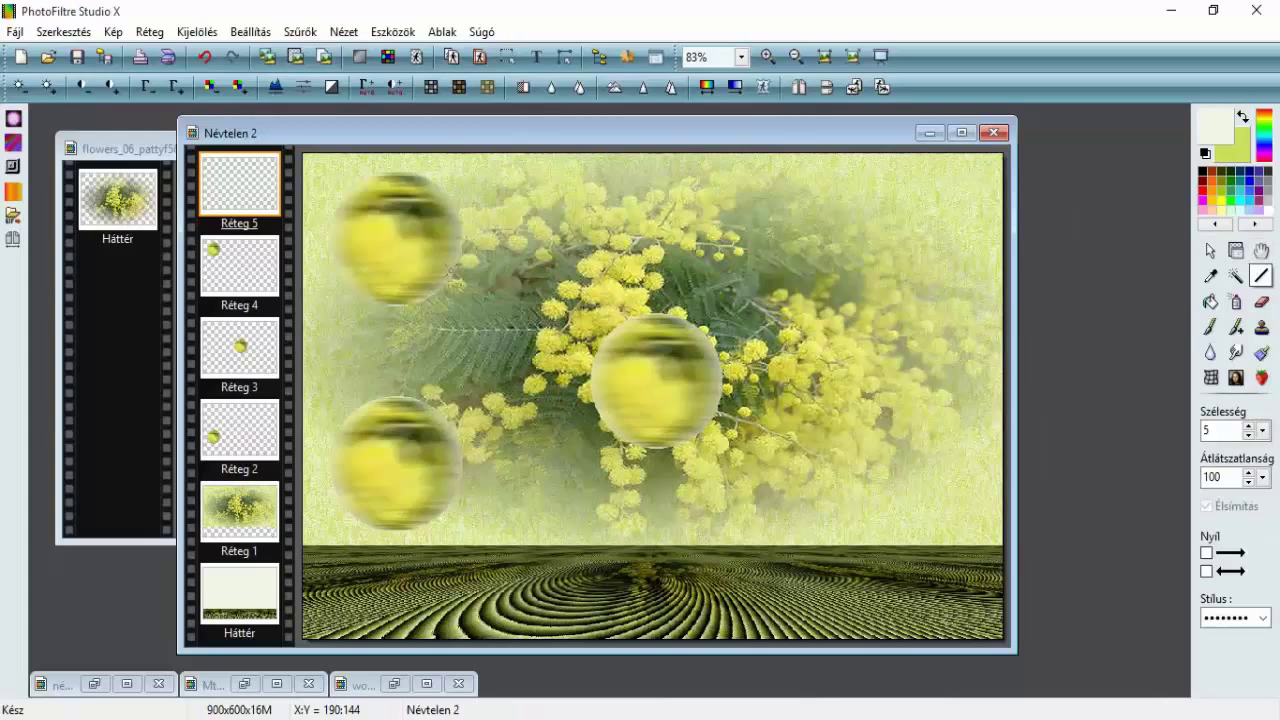
{"action": "left_click_drag", "start_coordinate": [452, 265], "coordinate": [603, 346]}
{"action": "left_click_drag", "start_coordinate": [458, 464], "coordinate": [599, 400]}
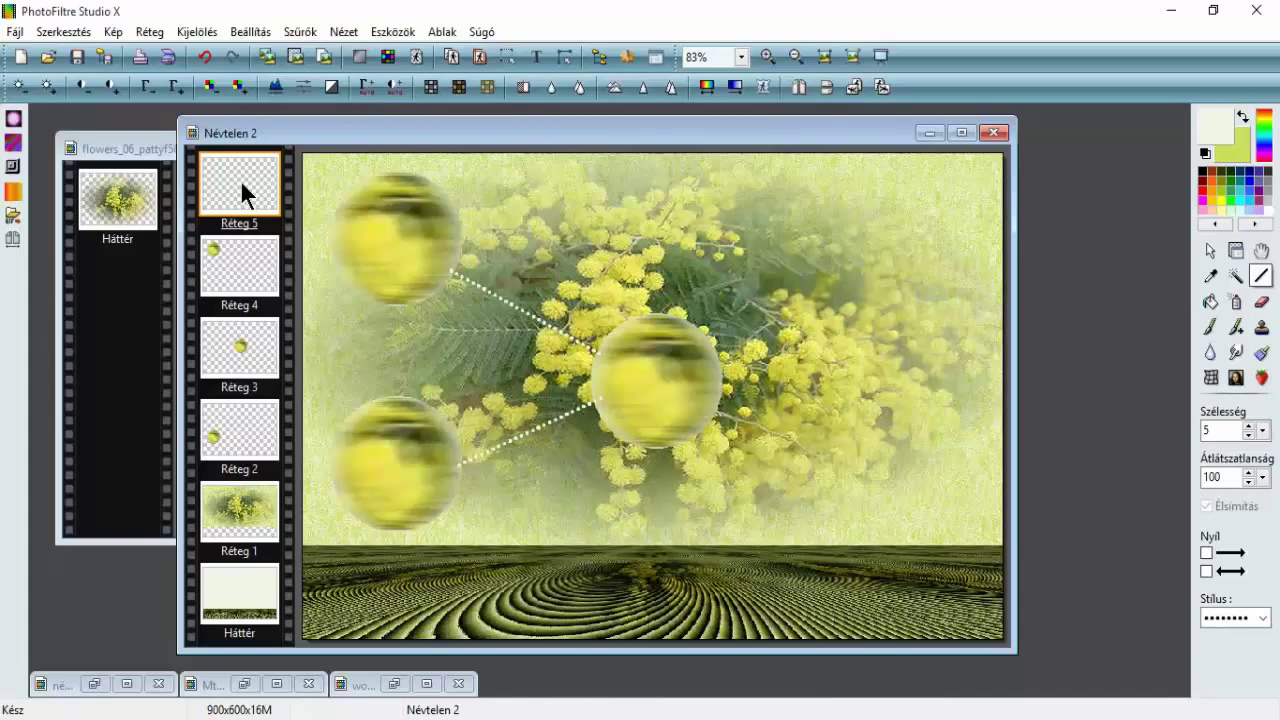
{"action": "left_click_drag", "start_coordinate": [240, 180], "coordinate": [270, 462]}
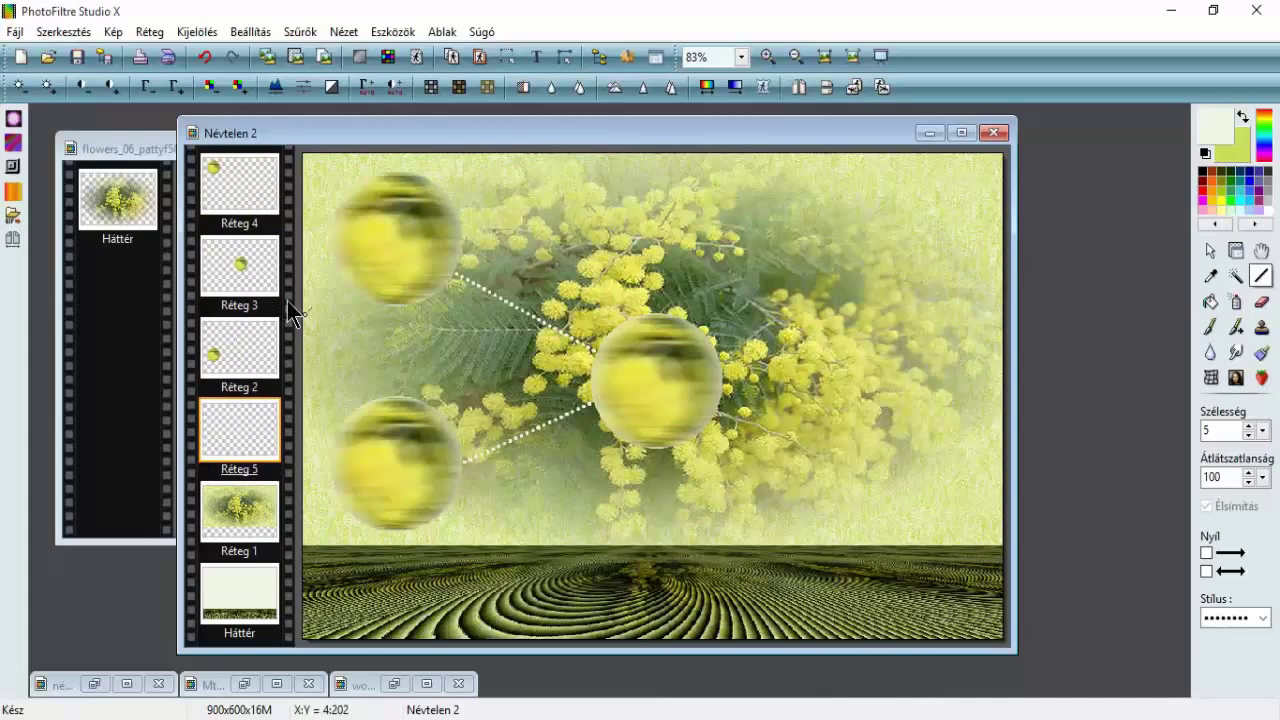
- Merge the sphere layers Réteg 4 and Réteg 3 down into Réteg 2
{"action": "right_click", "coordinate": [245, 167]}
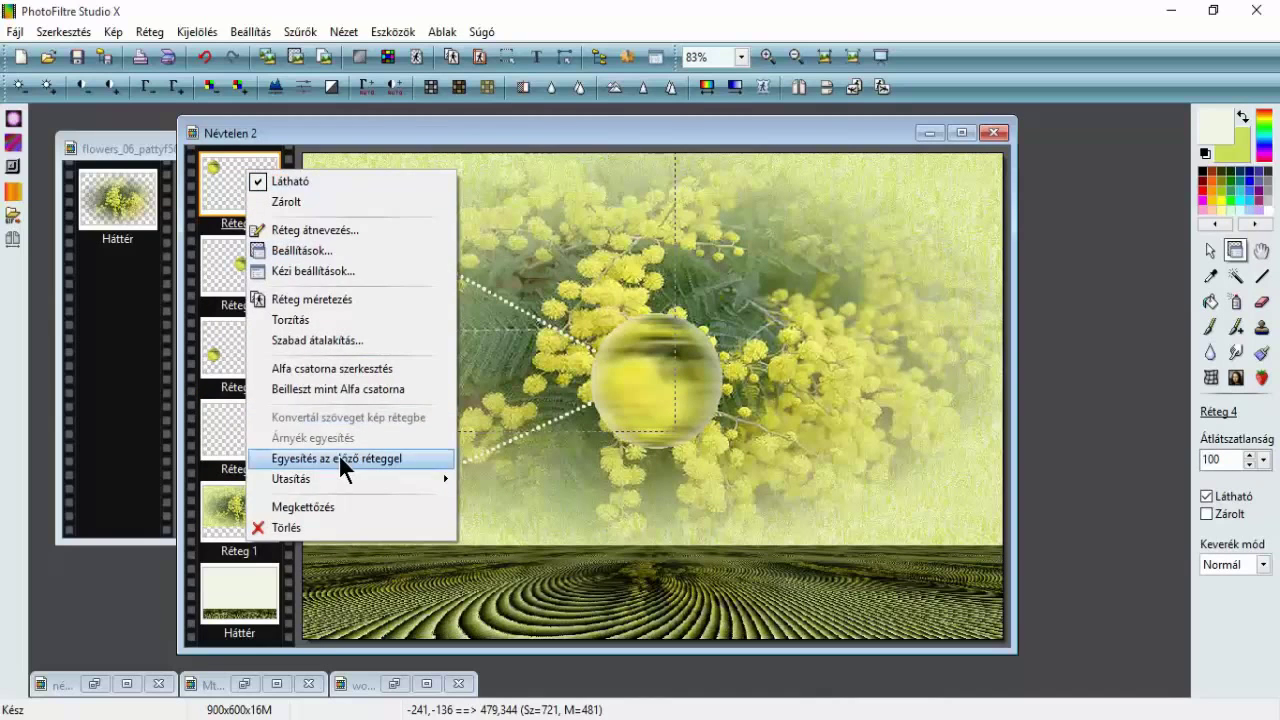
{"action": "left_click", "coordinate": [338, 458]}
{"action": "right_click", "coordinate": [226, 203]}
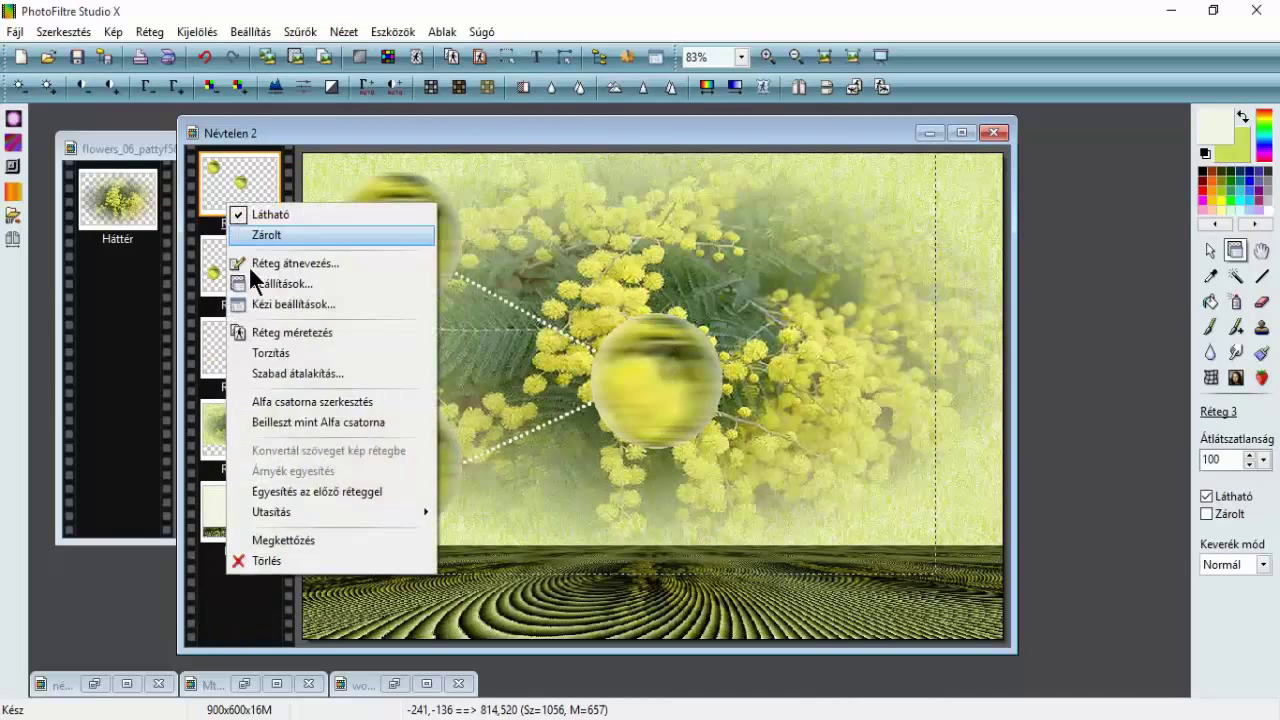
{"action": "left_click", "coordinate": [304, 490]}
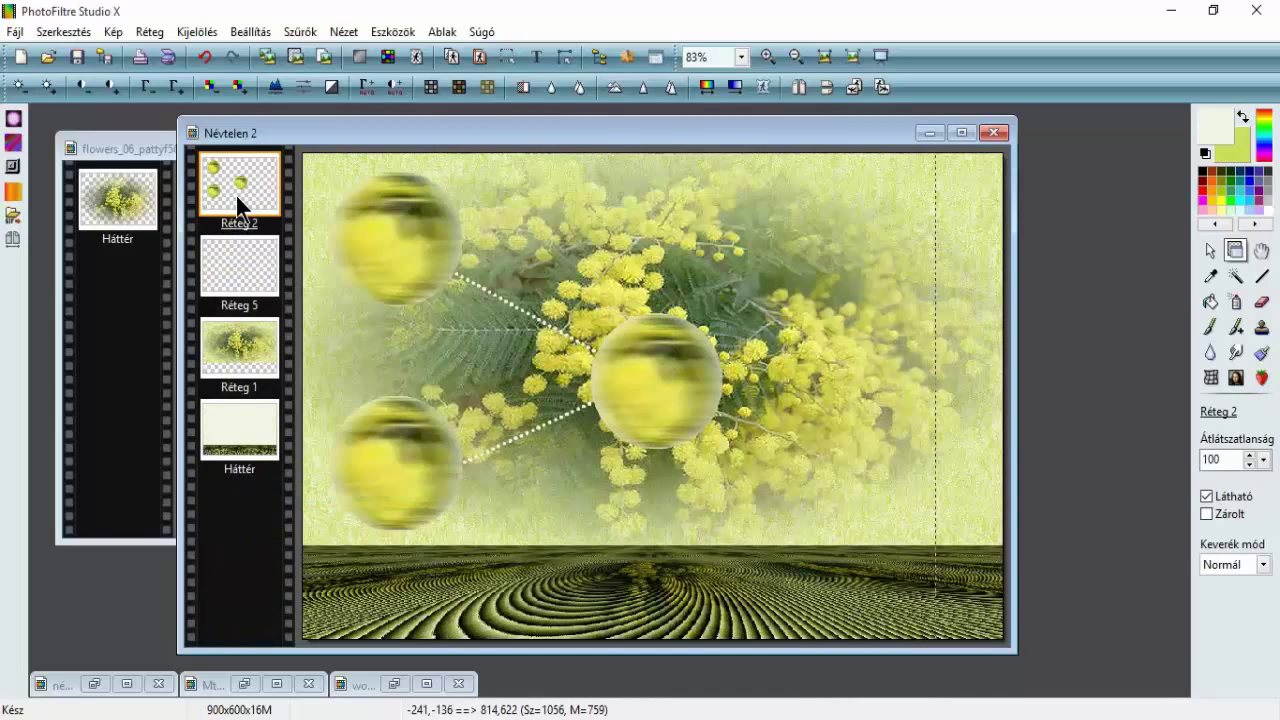
- Minimize the flowers_06_pattyf56.png image and shift the Névtelen 2 window slightly up and to the left
{"action": "left_click", "coordinate": [155, 145]}
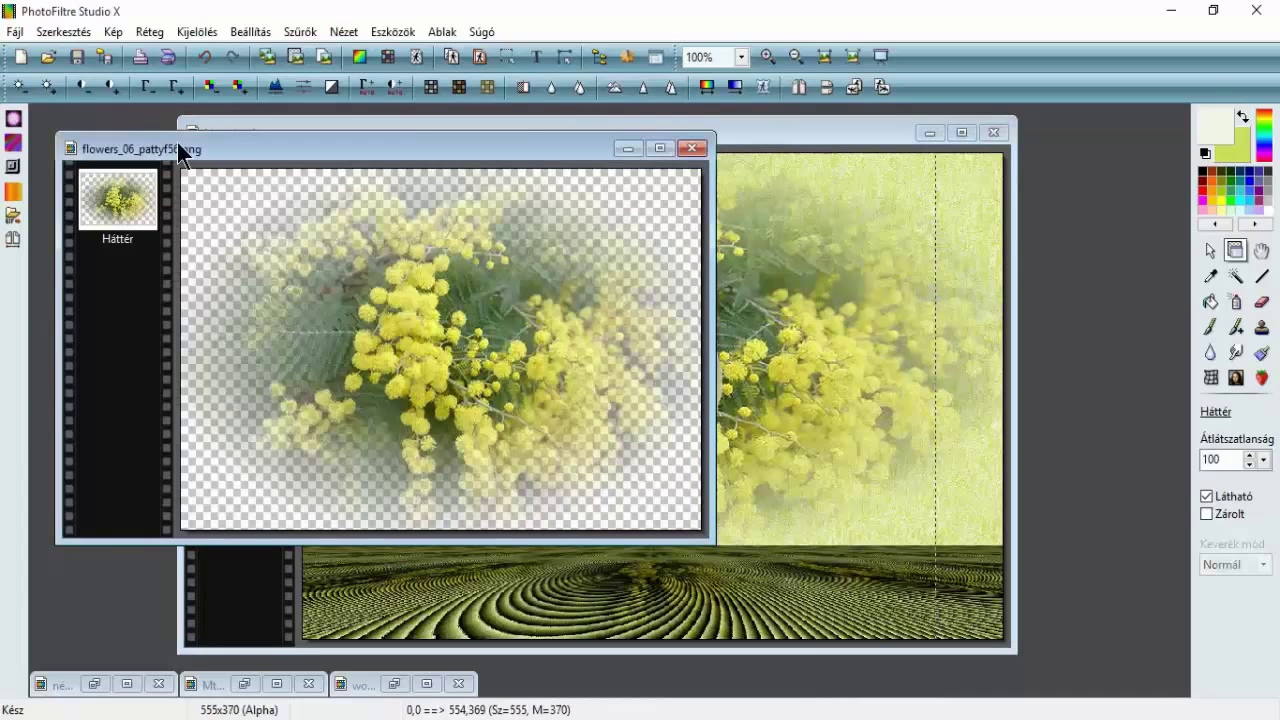
{"action": "left_click", "coordinate": [626, 150]}
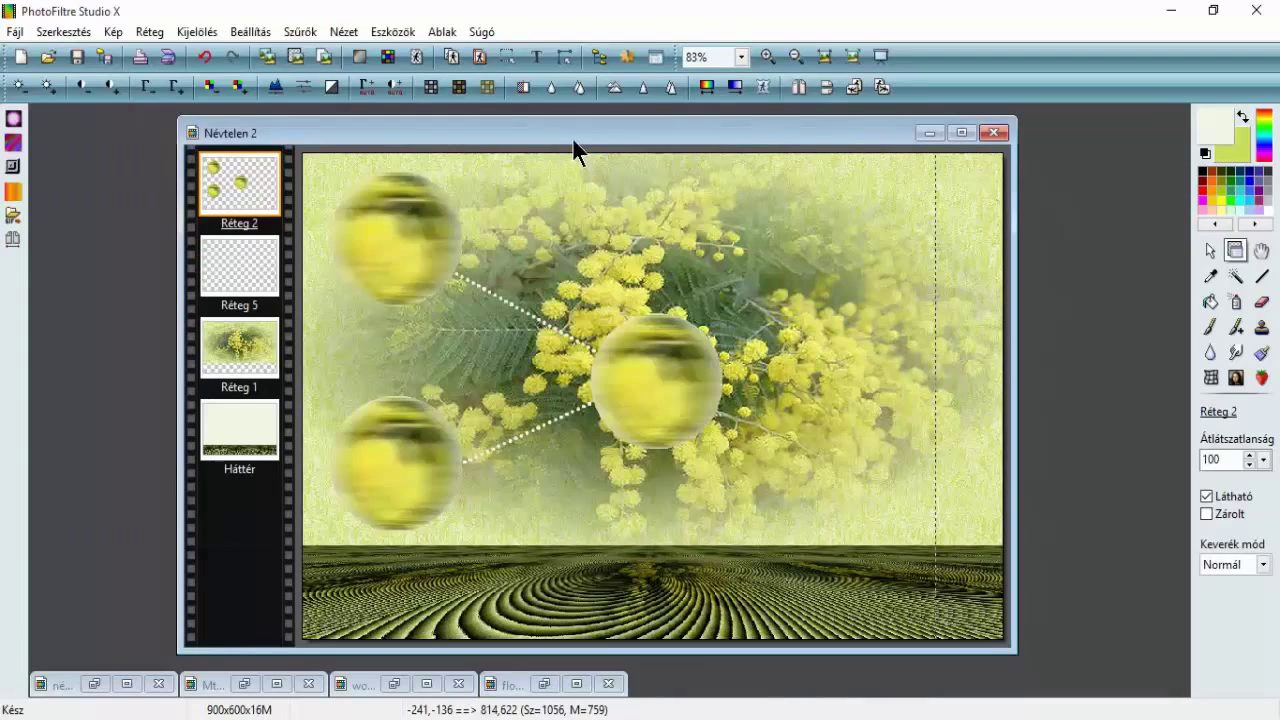
{"action": "left_click_drag", "start_coordinate": [572, 140], "coordinate": [557, 136]}
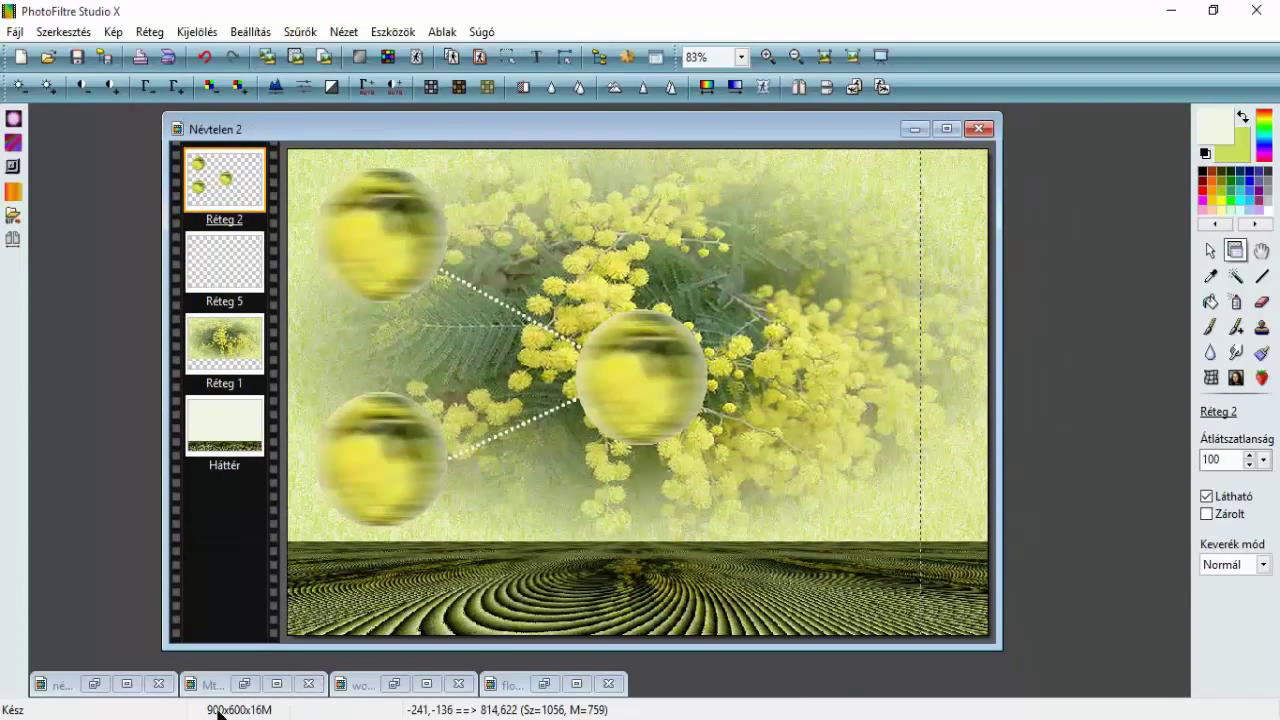
{"action": "left_click", "coordinate": [358, 689]}
{"action": "left_click", "coordinate": [358, 688]}
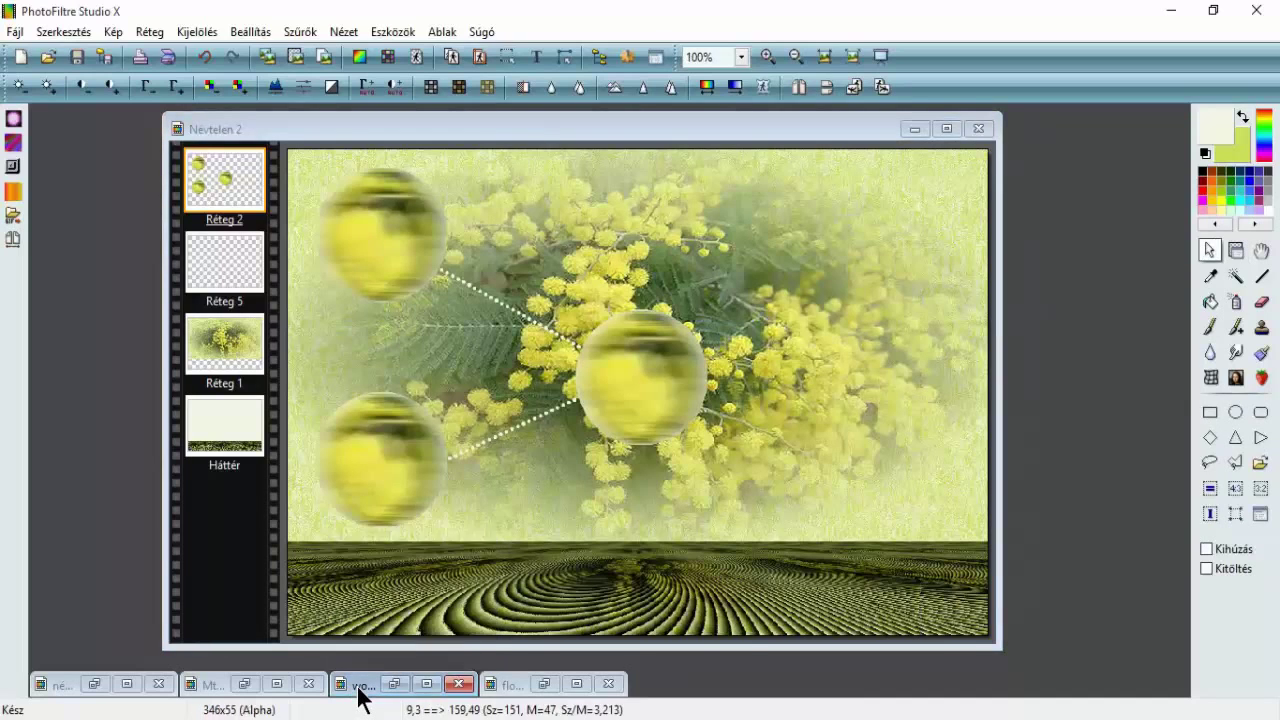
{"action": "double_click", "coordinate": [358, 688]}
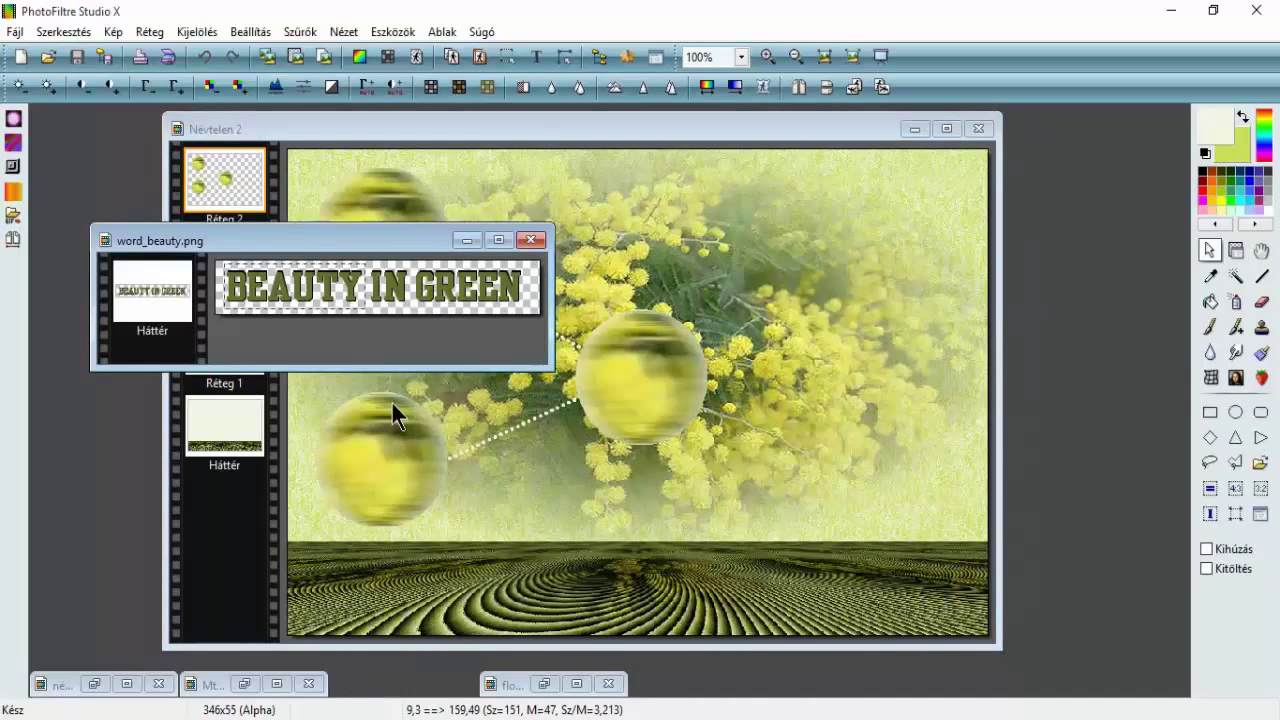
{"action": "left_click", "coordinate": [468, 241]}
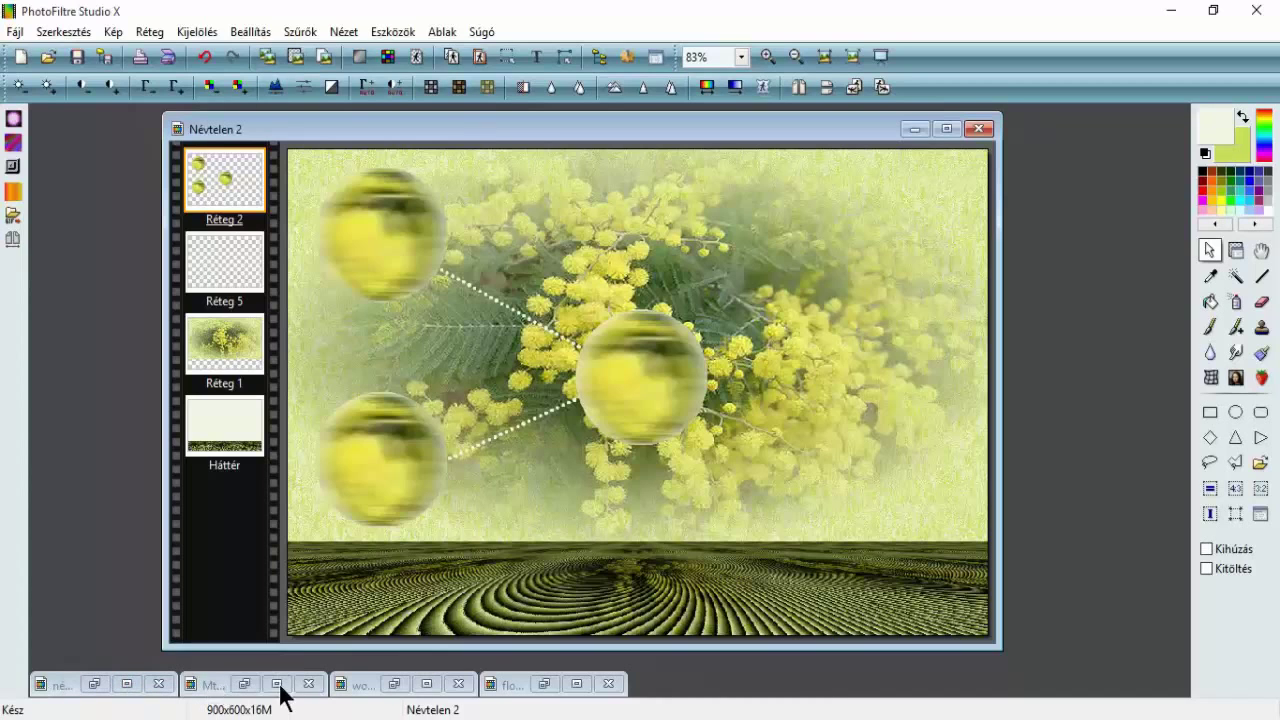
{"action": "double_click", "coordinate": [500, 688]}
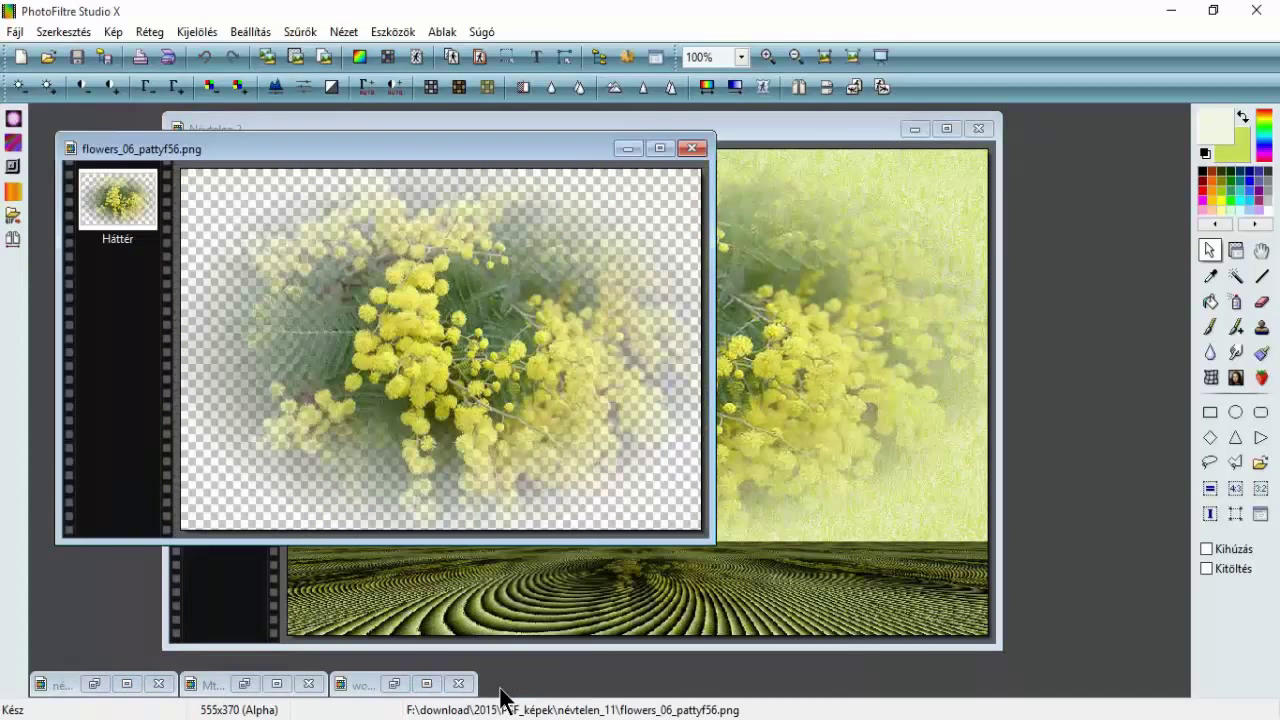
{"action": "left_click", "coordinate": [627, 148]}
- Copy the woman from Mtm_Lady__190-Over-22_Jan_2007.png and paste her into Névtelen 2 as a new layer
{"action": "double_click", "coordinate": [211, 689]}
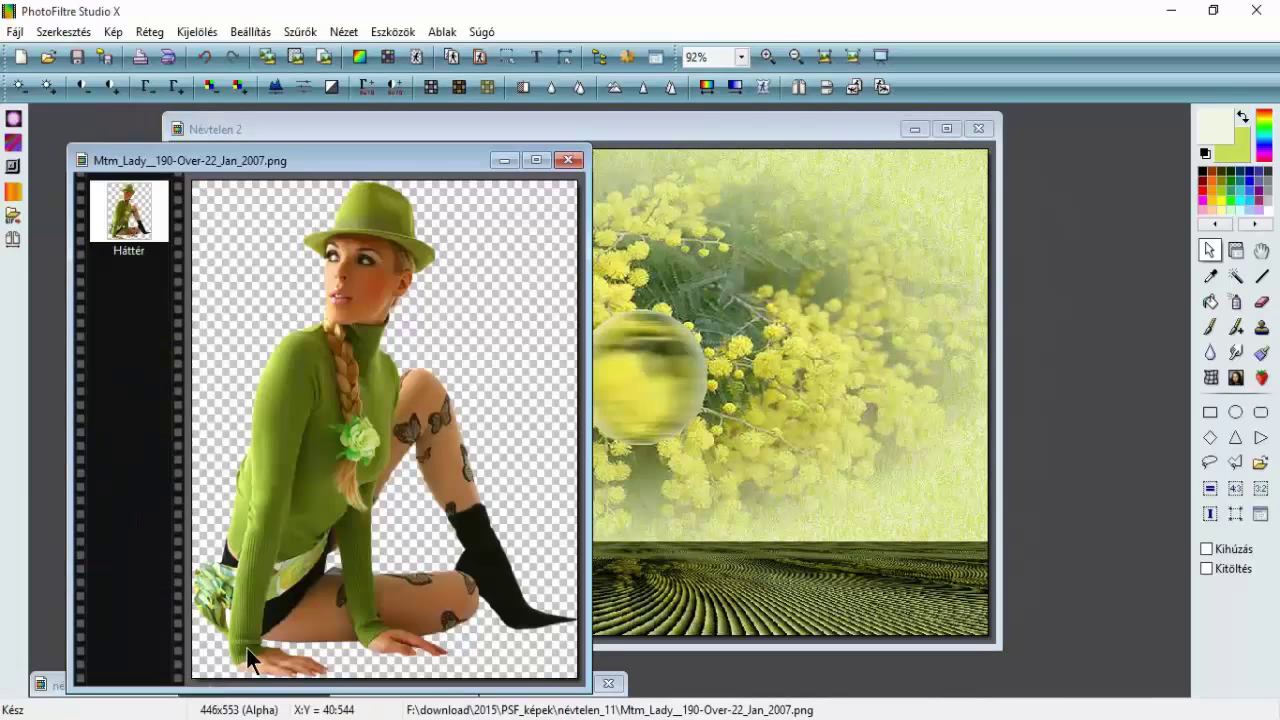
{"action": "left_click_drag", "start_coordinate": [336, 159], "coordinate": [340, 133]}
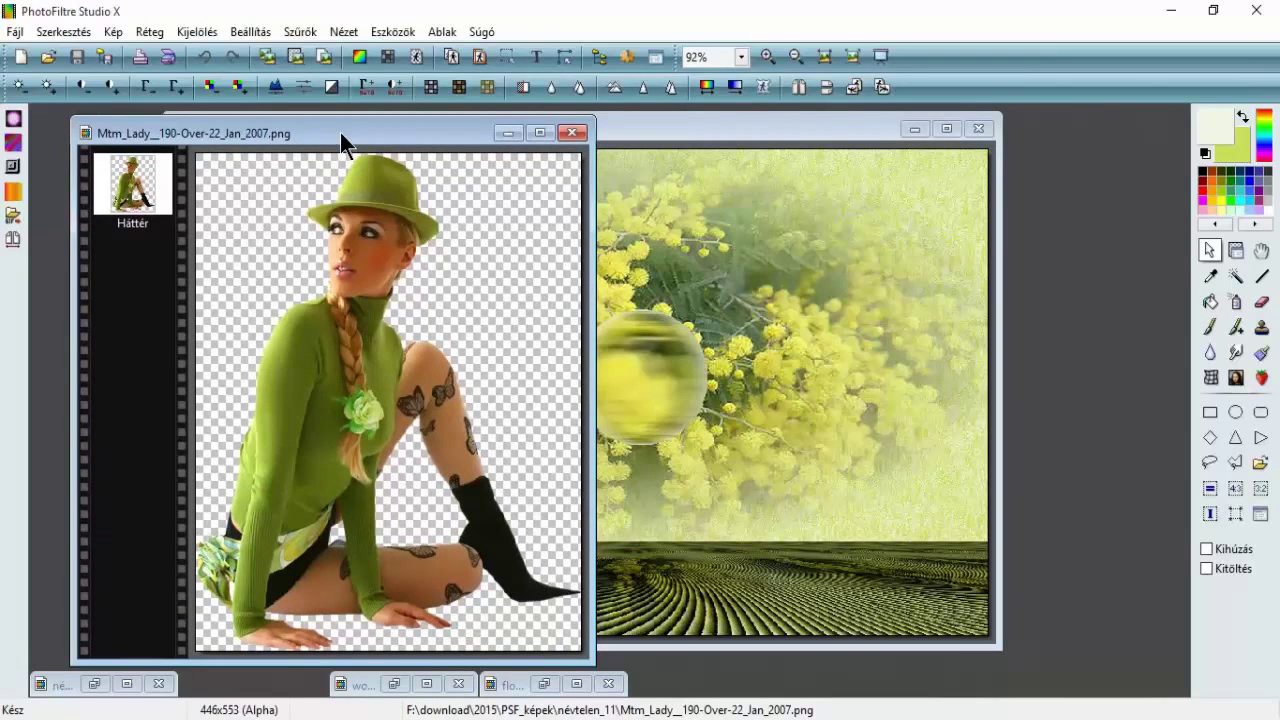
{"action": "left_click", "coordinate": [627, 120]}
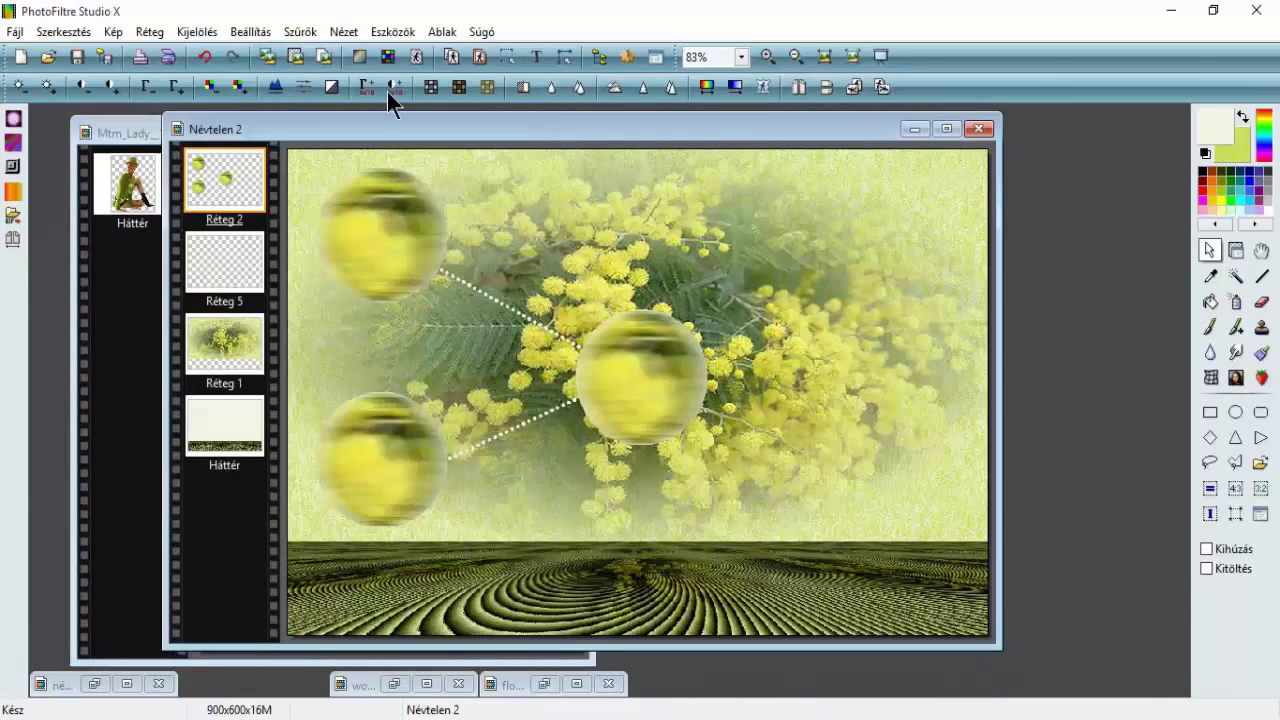
{"action": "left_click", "coordinate": [294, 57]}
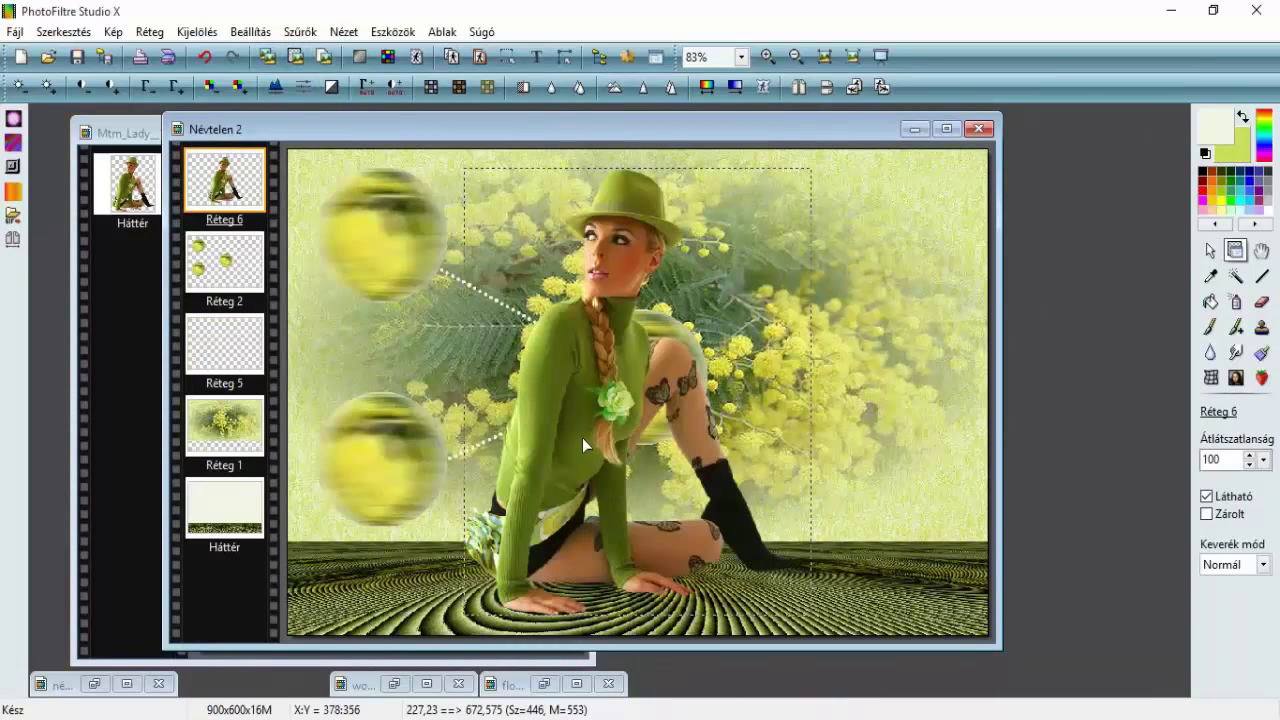
- Move the woman layer to the right side of the composition and stretch it upward to about 446x573 px
{"action": "left_click_drag", "start_coordinate": [651, 440], "coordinate": [755, 448]}
{"action": "right_click", "coordinate": [755, 448]}
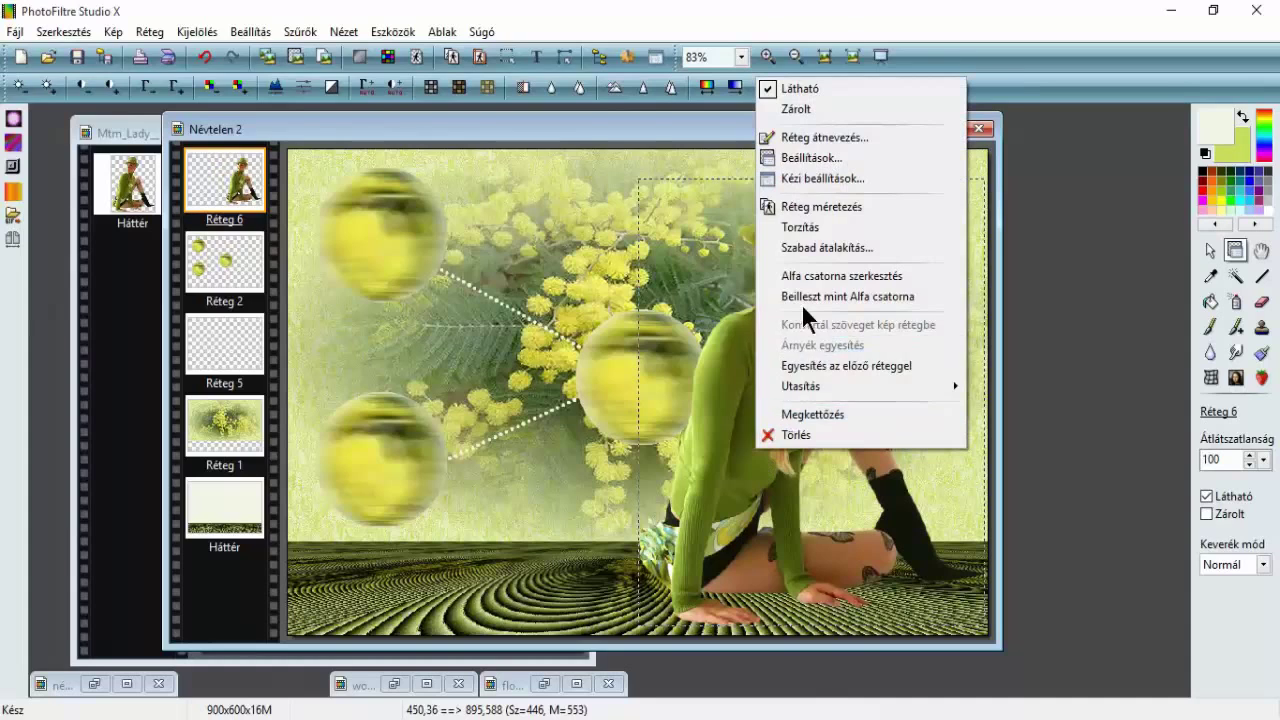
{"action": "left_click", "coordinate": [812, 205]}
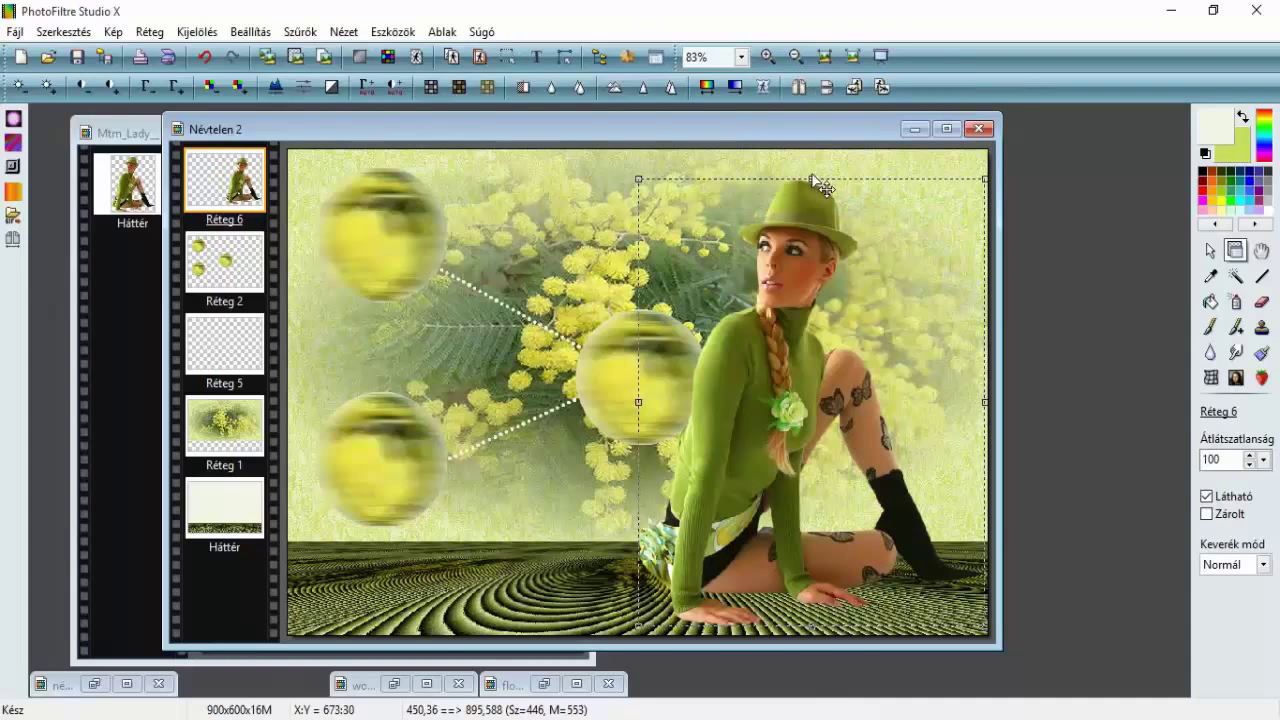
{"action": "left_click_drag", "start_coordinate": [812, 179], "coordinate": [810, 163]}
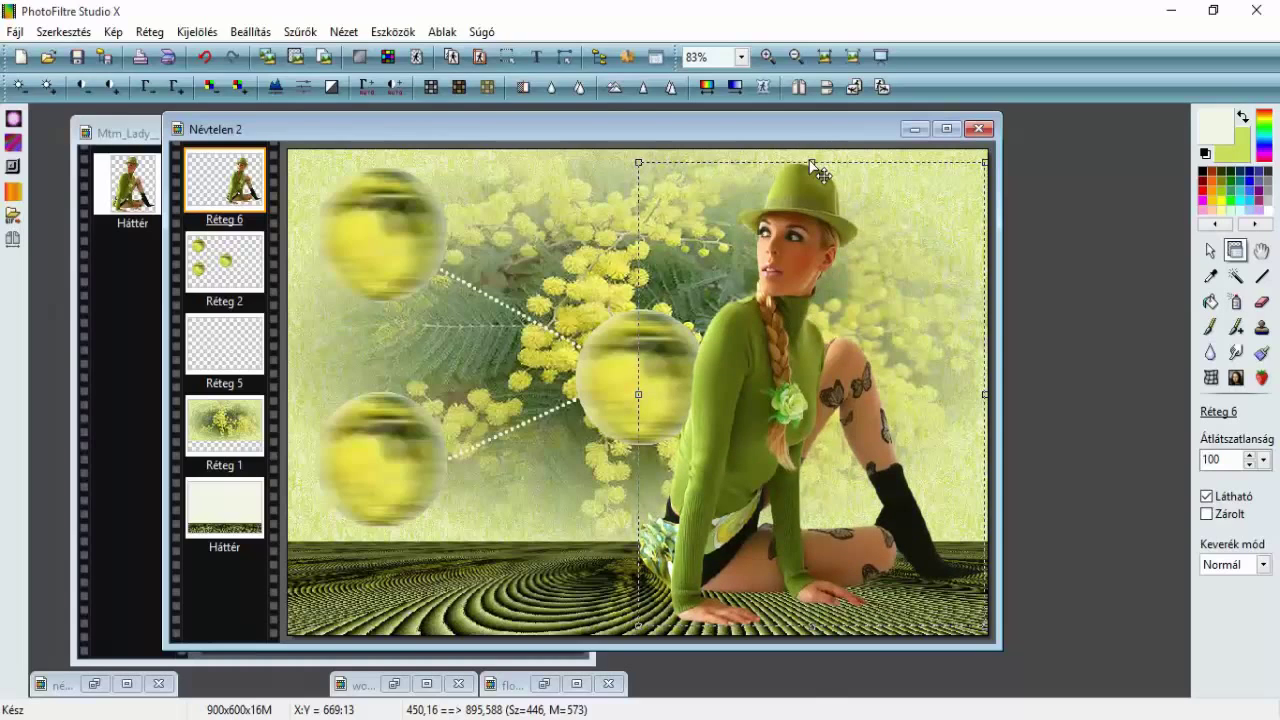
{"action": "double_click", "coordinate": [758, 474]}
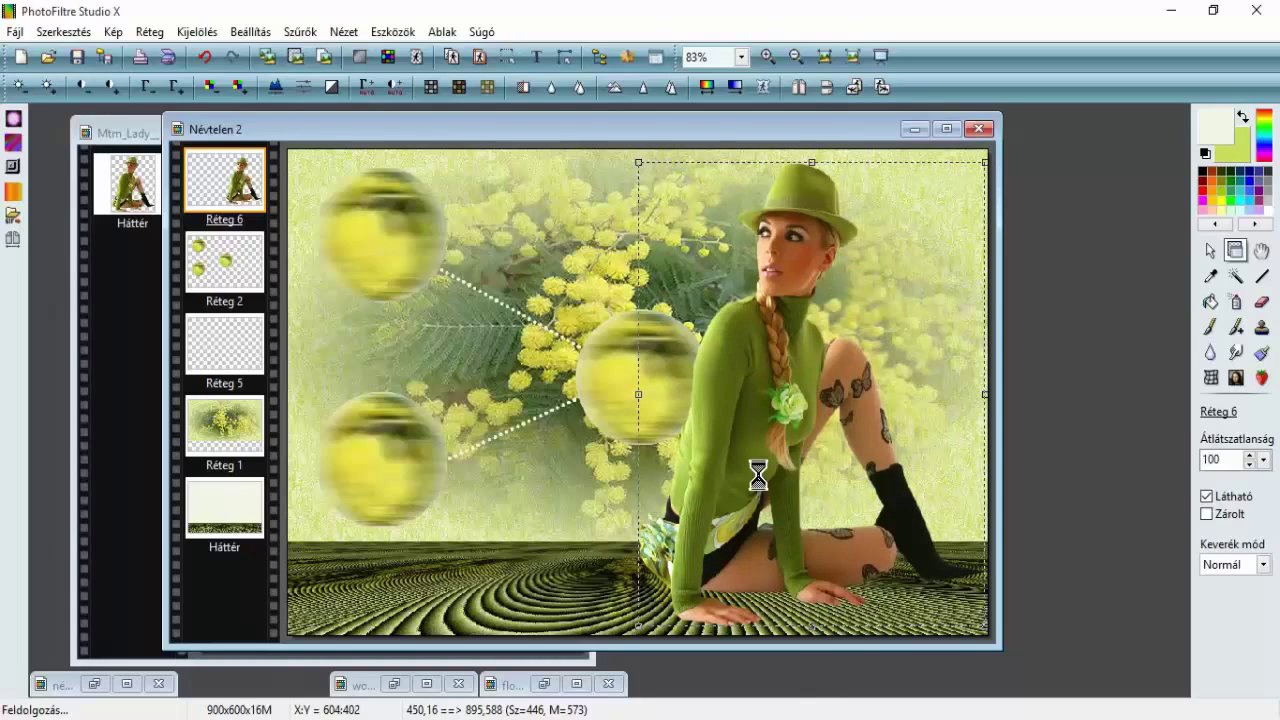
- Merge the sphere layer Réteg 2 down into the dotted-line layer Réteg 5
{"action": "left_click", "coordinate": [220, 271]}
{"action": "right_click", "coordinate": [219, 269]}
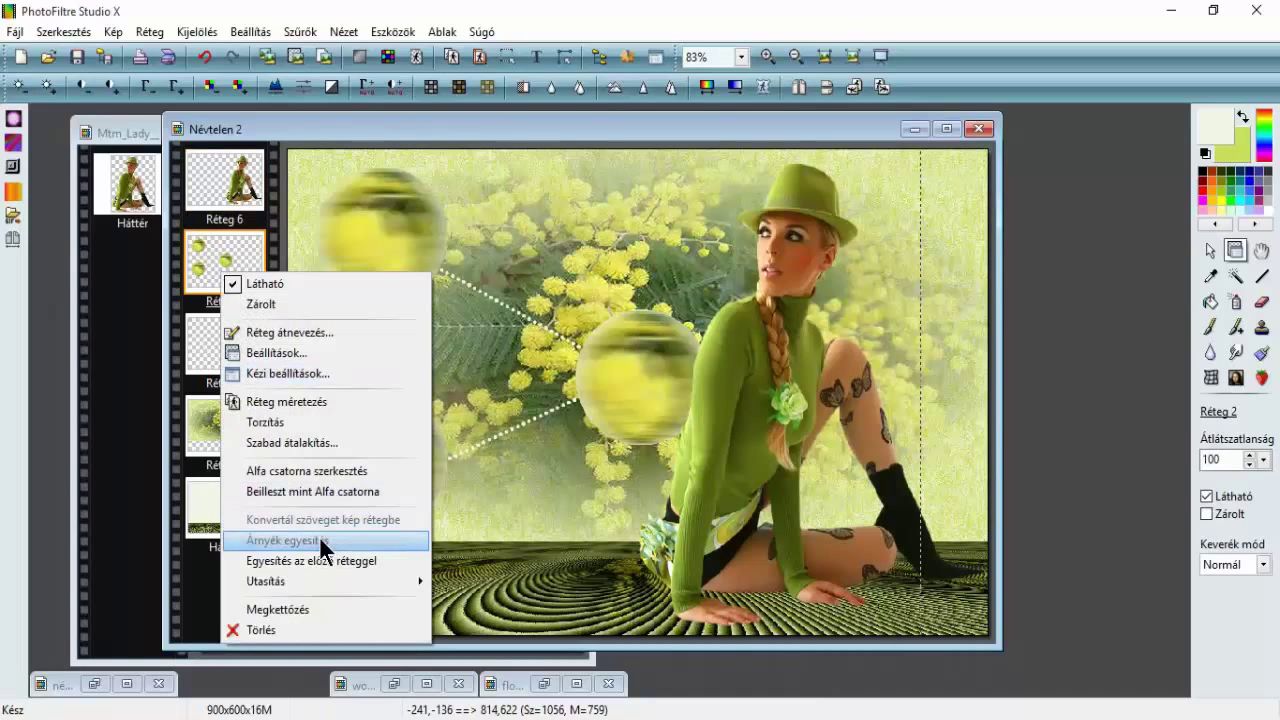
{"action": "left_click", "coordinate": [317, 560]}
- Scale the merged sphere layer down to about 1084x722 px with free transform and shift it toward the canvas's upper-left corner
{"action": "right_click", "coordinate": [215, 251]}
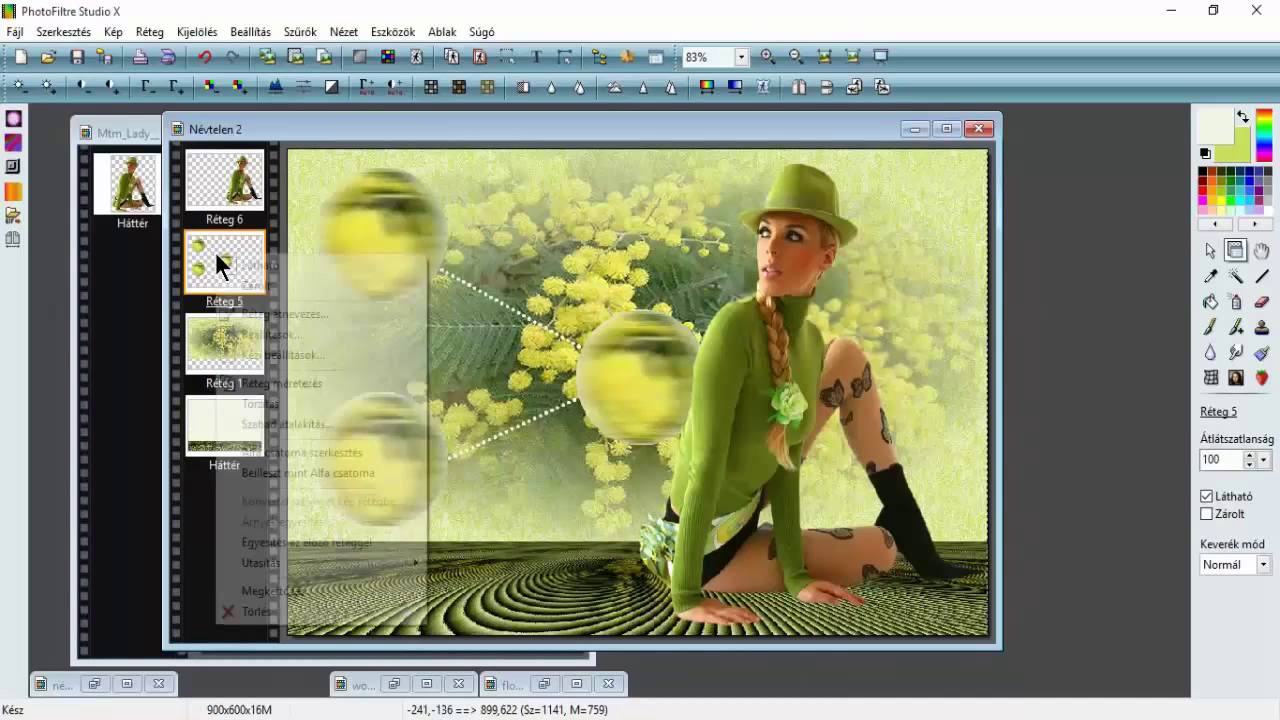
{"action": "left_click", "coordinate": [285, 424]}
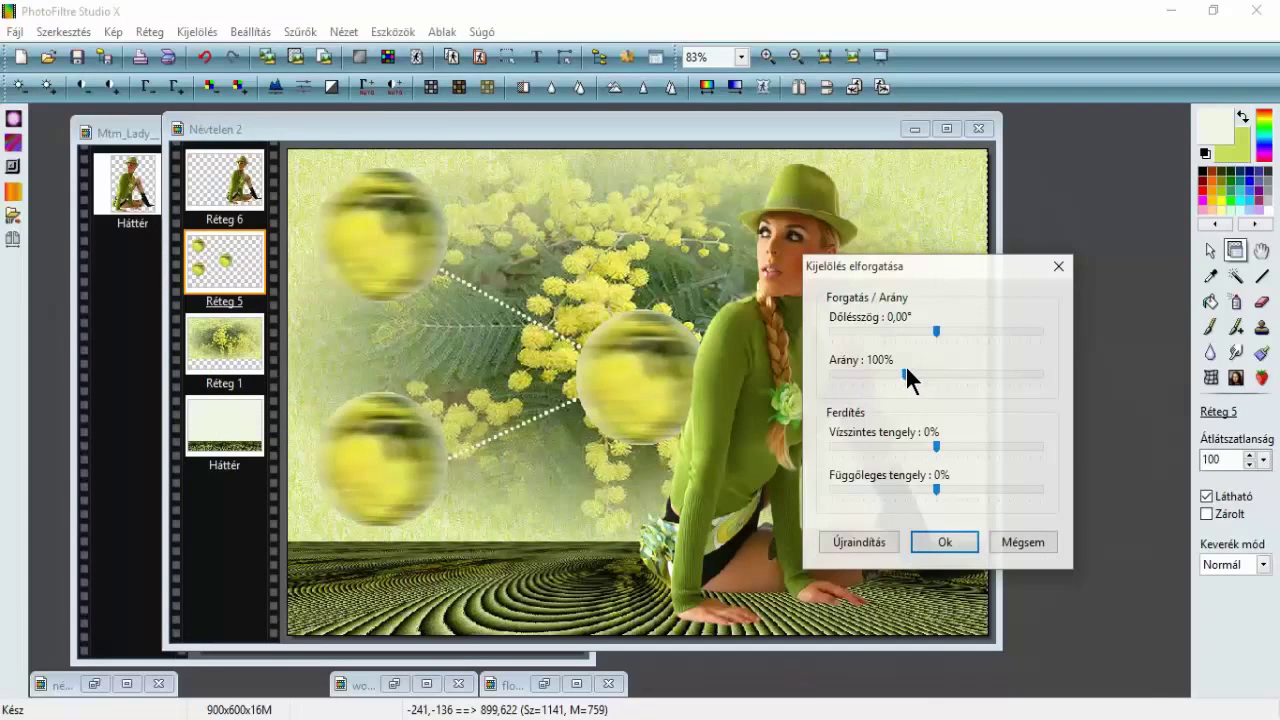
{"action": "left_click_drag", "start_coordinate": [902, 373], "coordinate": [902, 373]}
{"action": "left_click", "coordinate": [944, 542]}
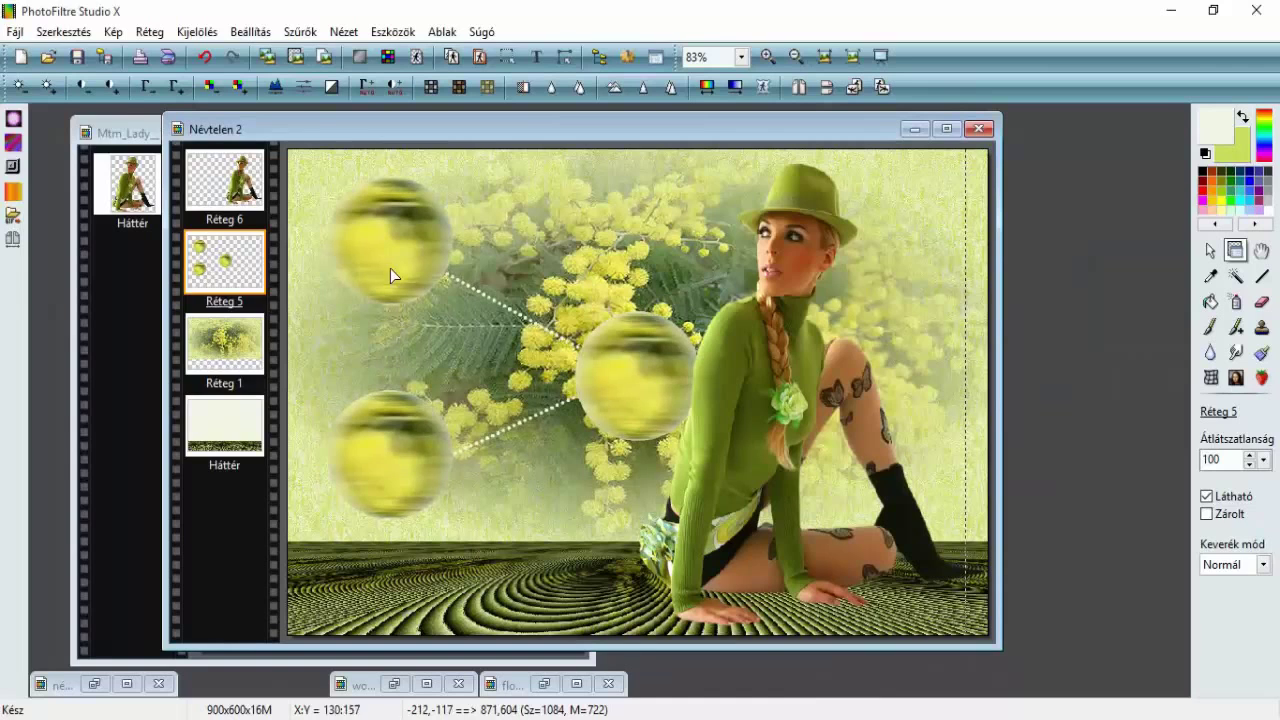
{"action": "left_click_drag", "start_coordinate": [390, 263], "coordinate": [361, 237]}
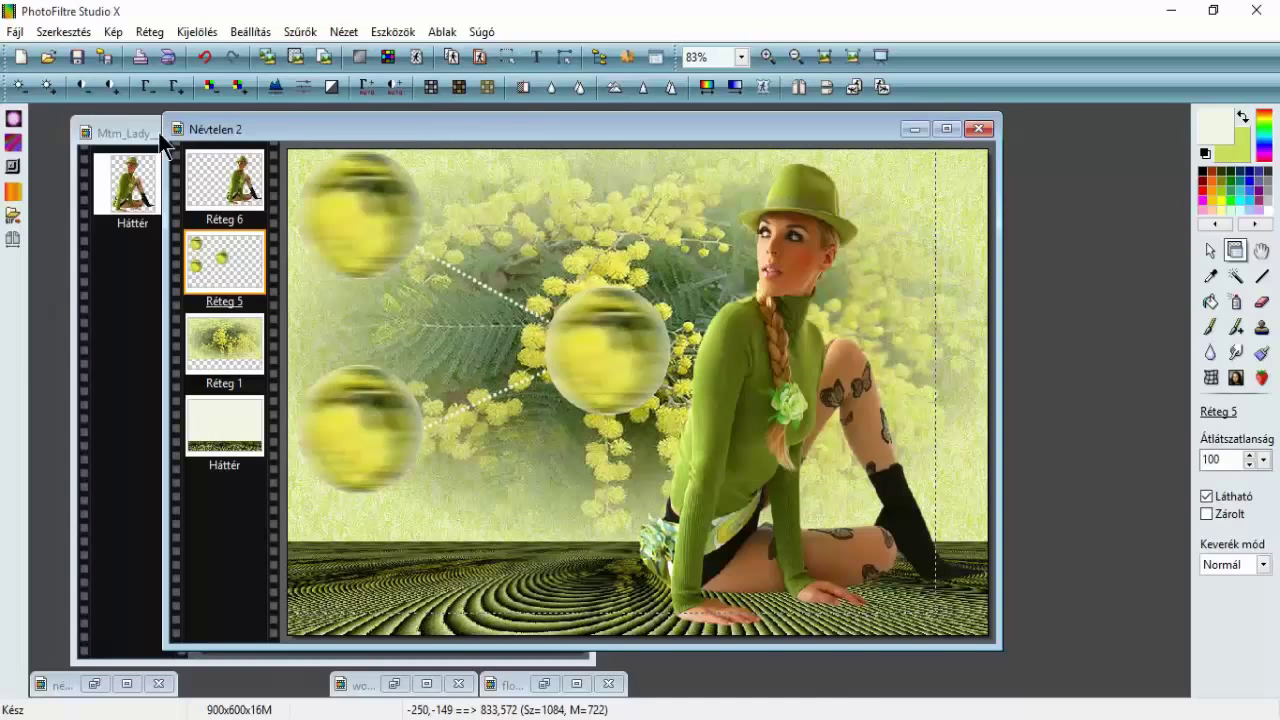
- Minimize the Mtm_Lady image, restore word_beauty.png and shift its window slightly up and to the left
{"action": "left_click", "coordinate": [108, 130]}
{"action": "left_click", "coordinate": [511, 135]}
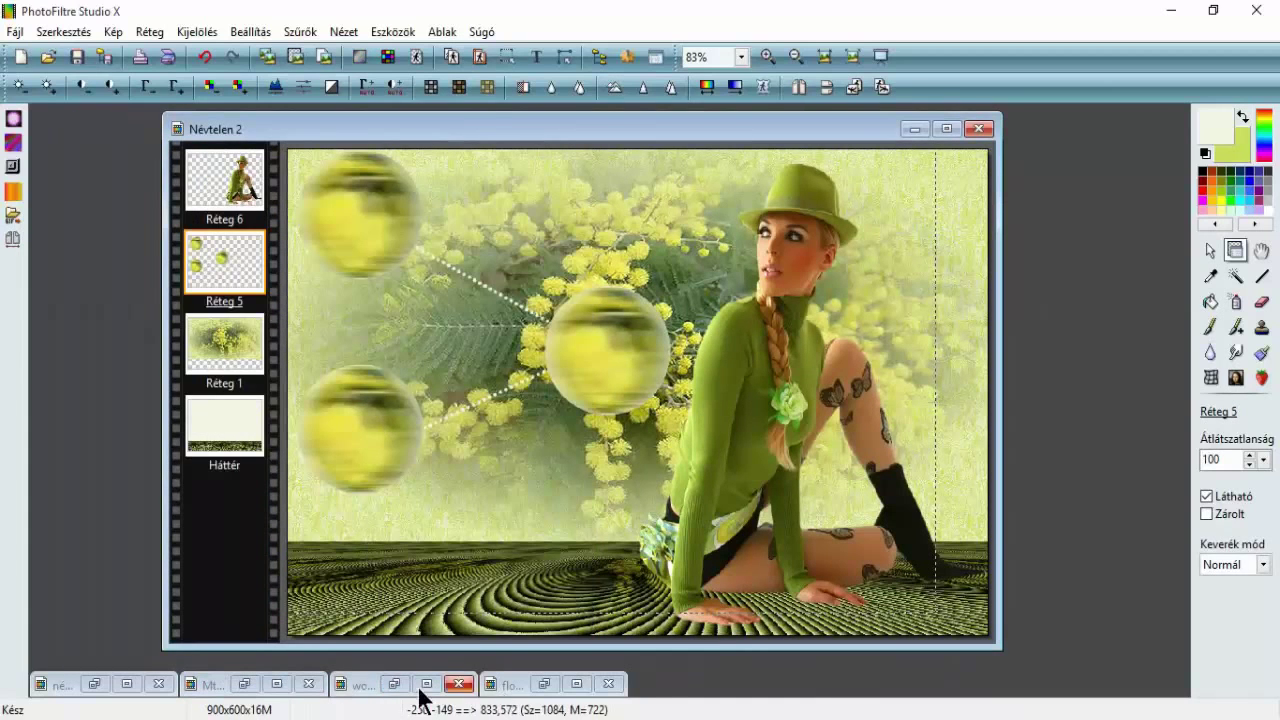
{"action": "double_click", "coordinate": [364, 686]}
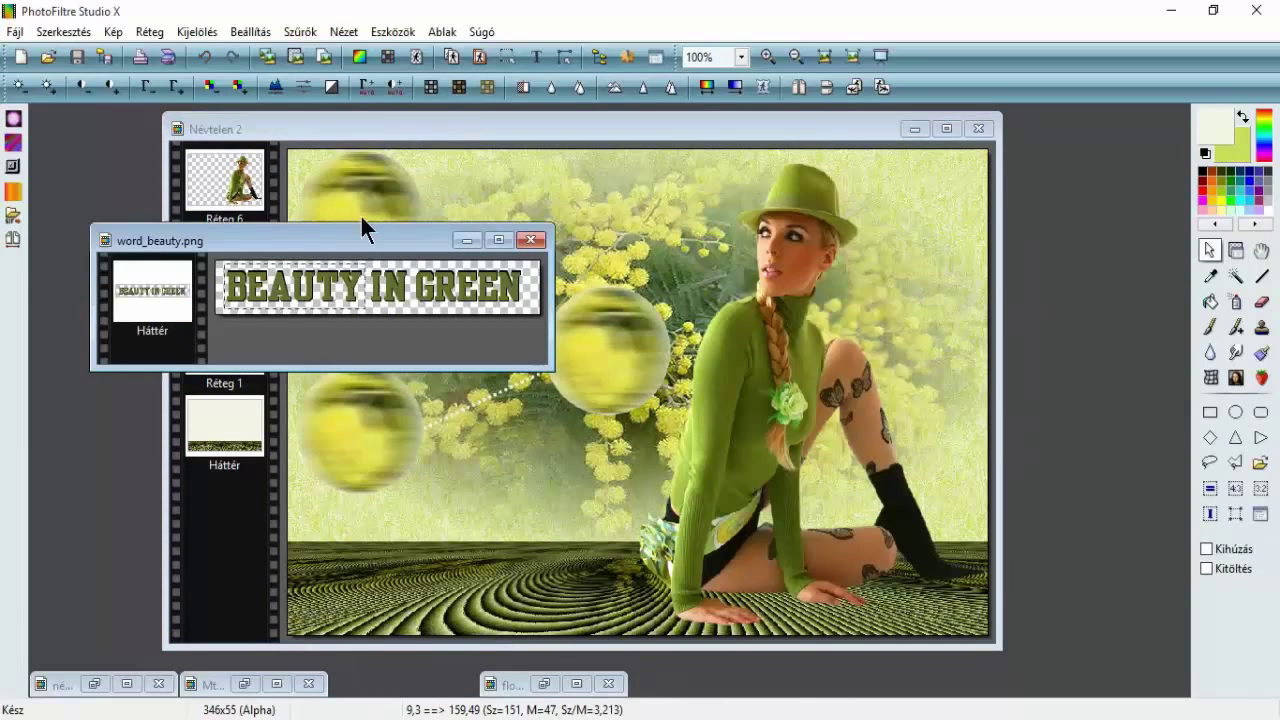
{"action": "left_click_drag", "start_coordinate": [332, 240], "coordinate": [318, 211]}
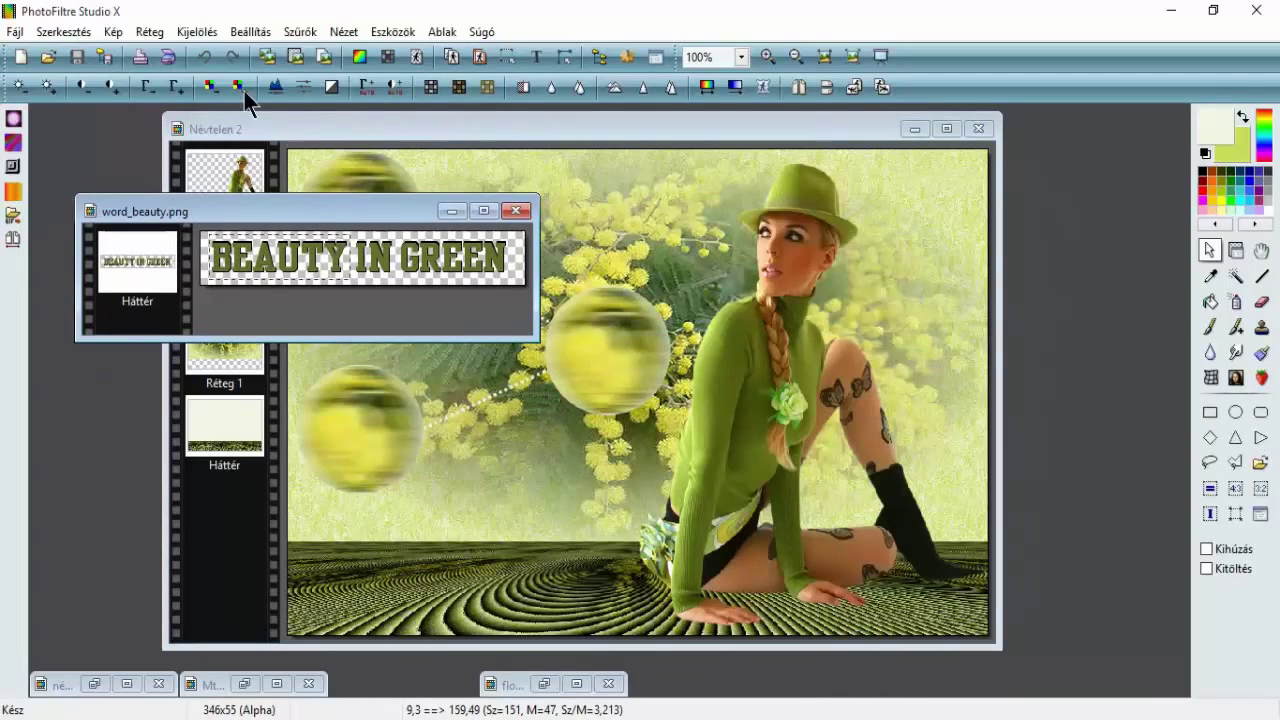
- Paste the copied word BEAUTY into Névtelen 2 as a new layer and place it on the upper-left sphere
{"action": "left_click", "coordinate": [376, 131]}
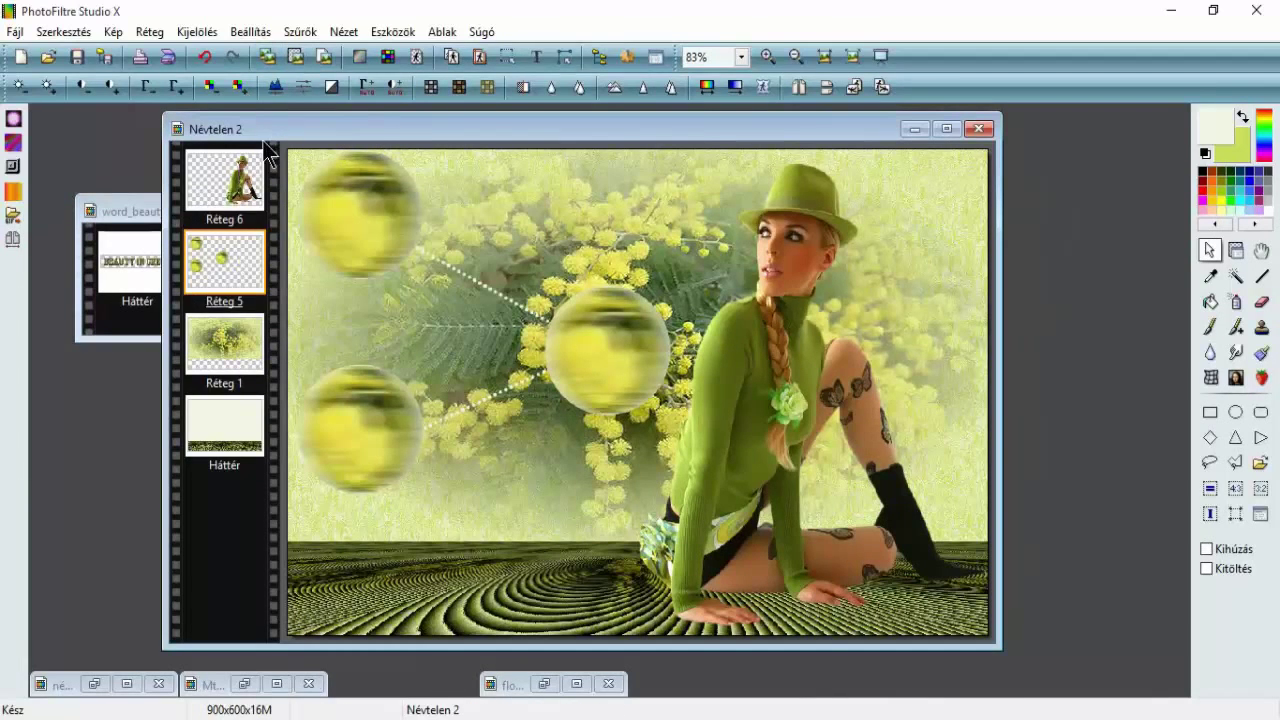
{"action": "left_click", "coordinate": [297, 61]}
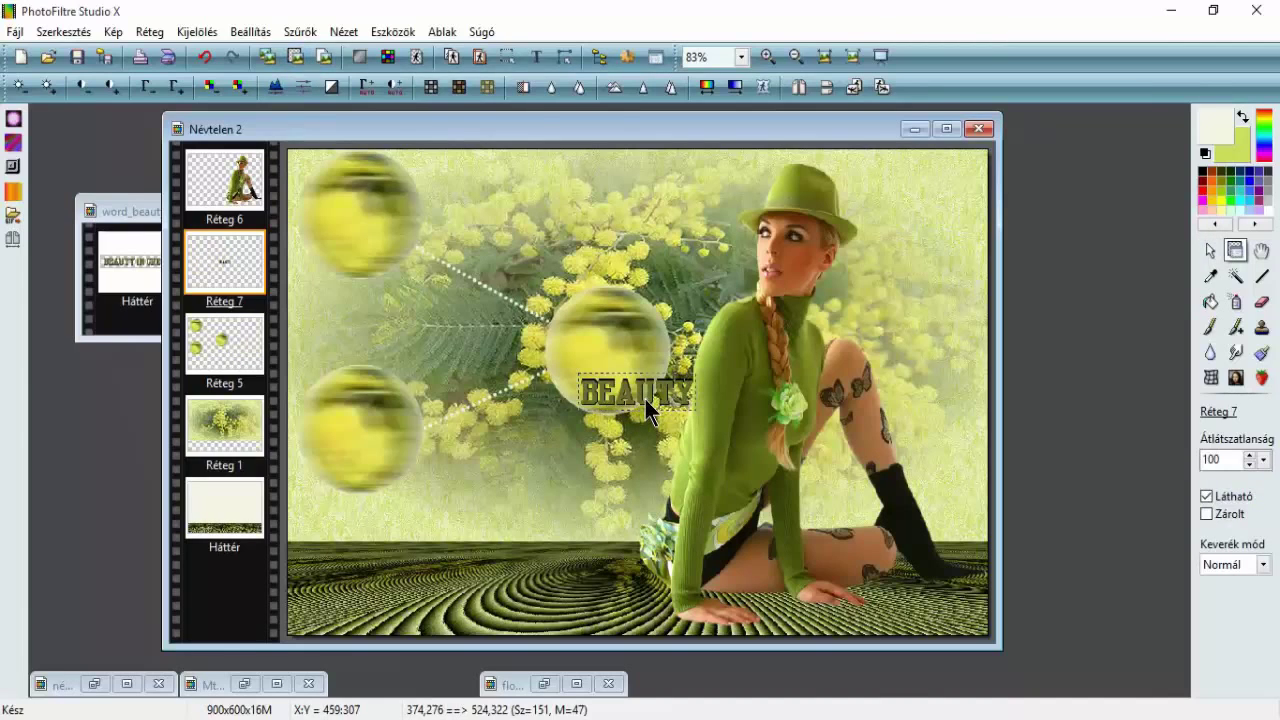
{"action": "left_click_drag", "start_coordinate": [648, 408], "coordinate": [369, 228]}
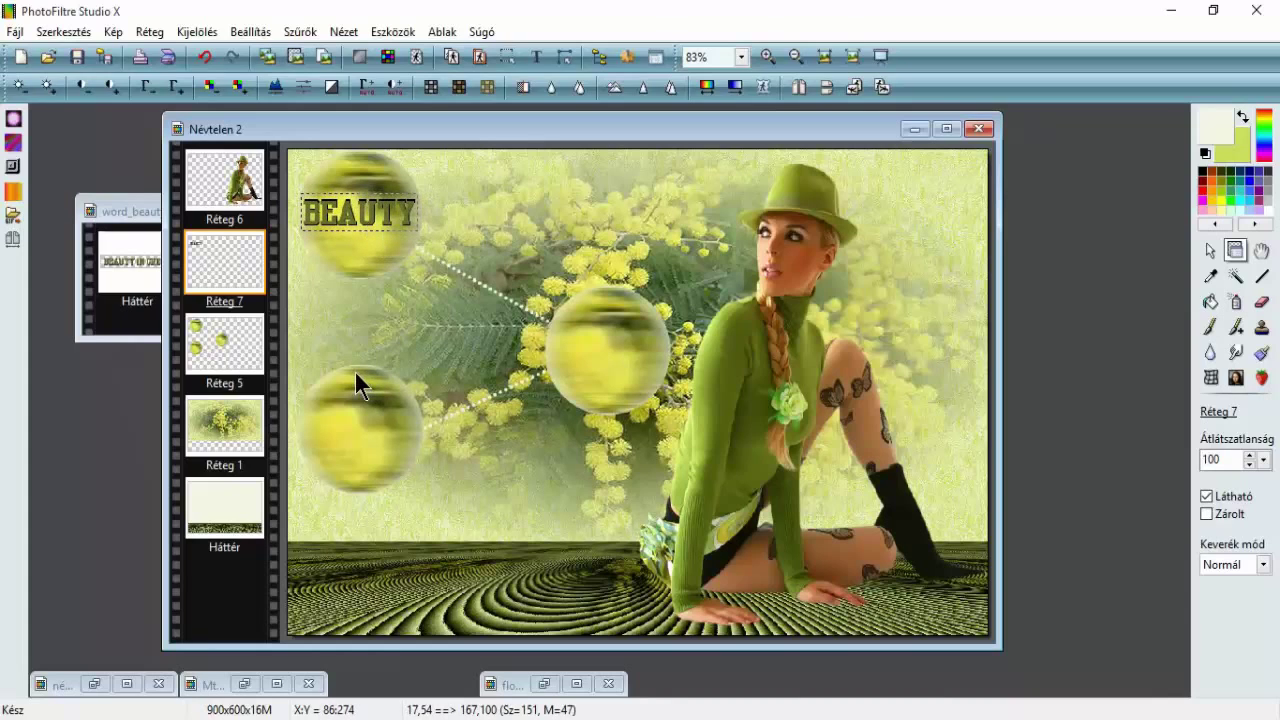
- Copy the word IN from word_beauty.png, paste it into Névtelen 2 as a new layer and center it on the middle sphere
{"action": "left_click", "coordinate": [130, 212]}
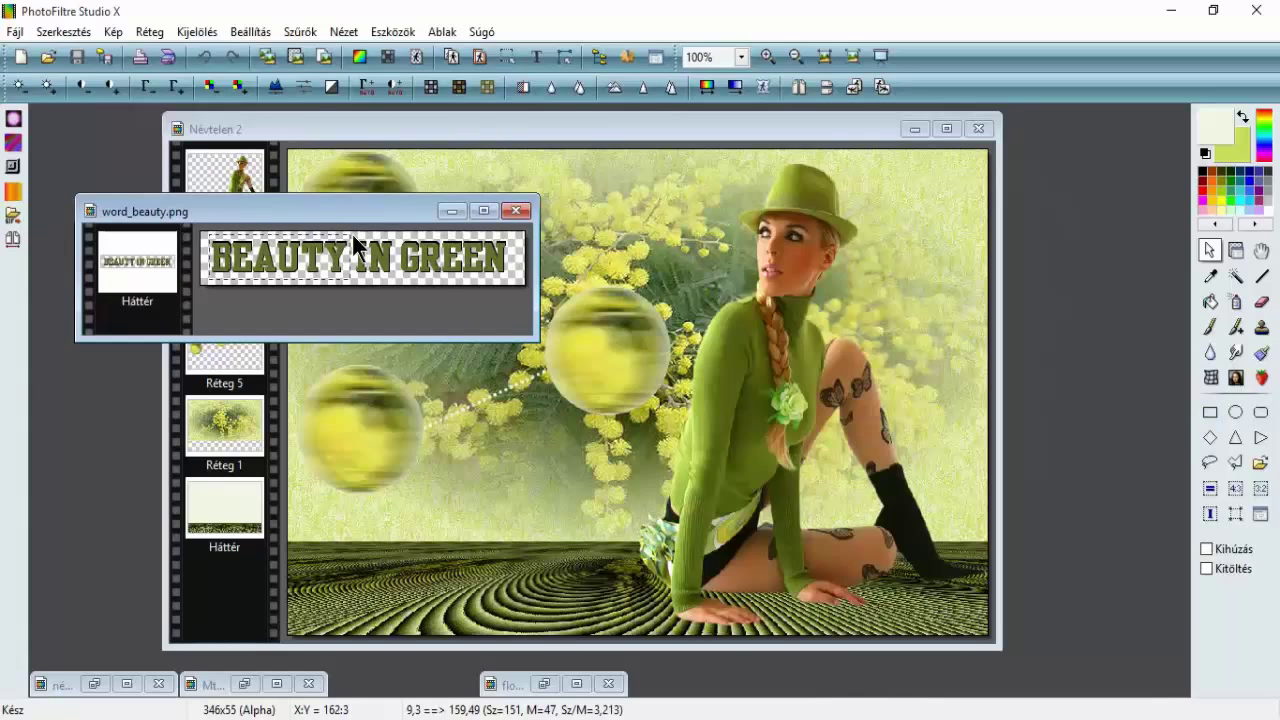
{"action": "left_click_drag", "start_coordinate": [354, 240], "coordinate": [395, 283]}
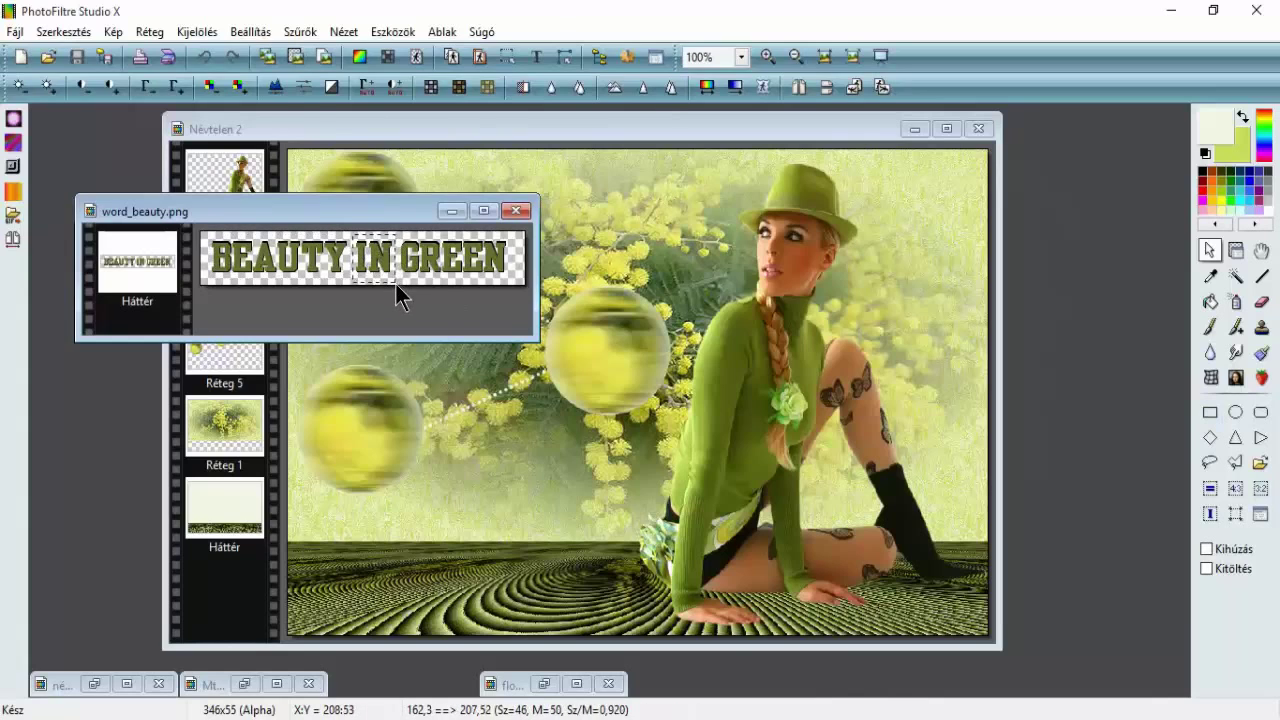
{"action": "left_click", "coordinate": [264, 60]}
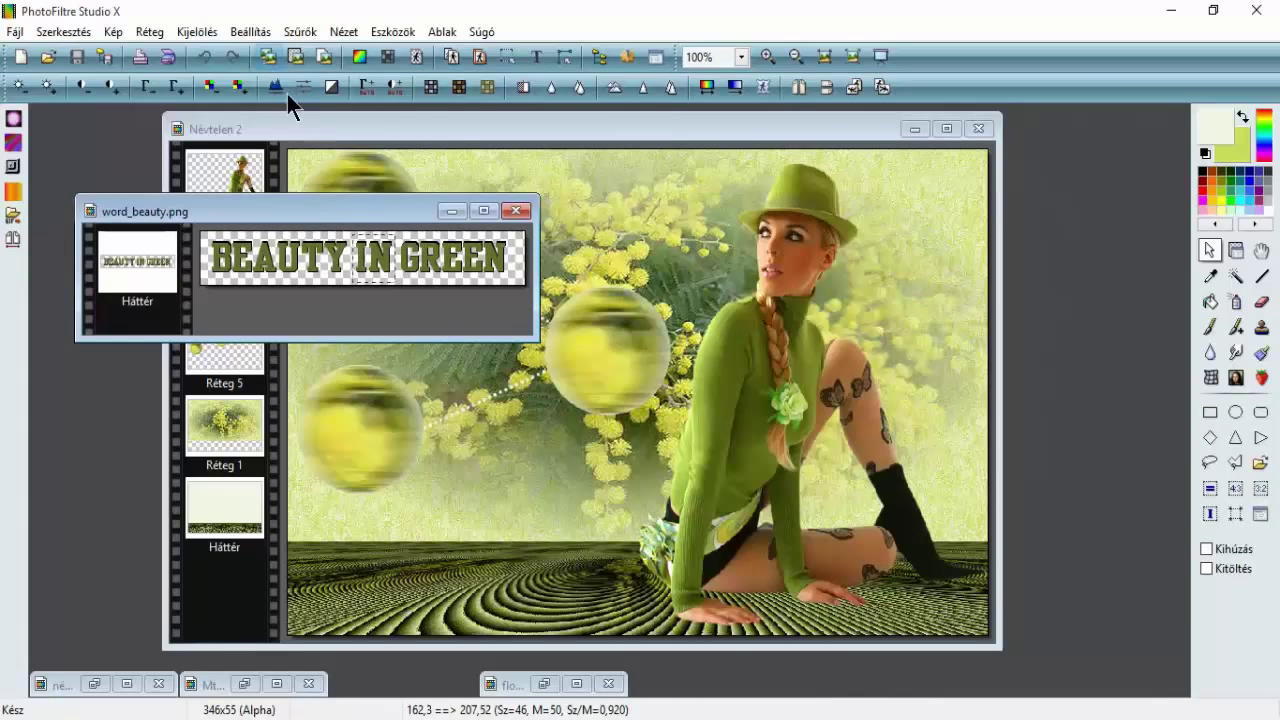
{"action": "left_click", "coordinate": [320, 122]}
{"action": "left_click", "coordinate": [297, 61]}
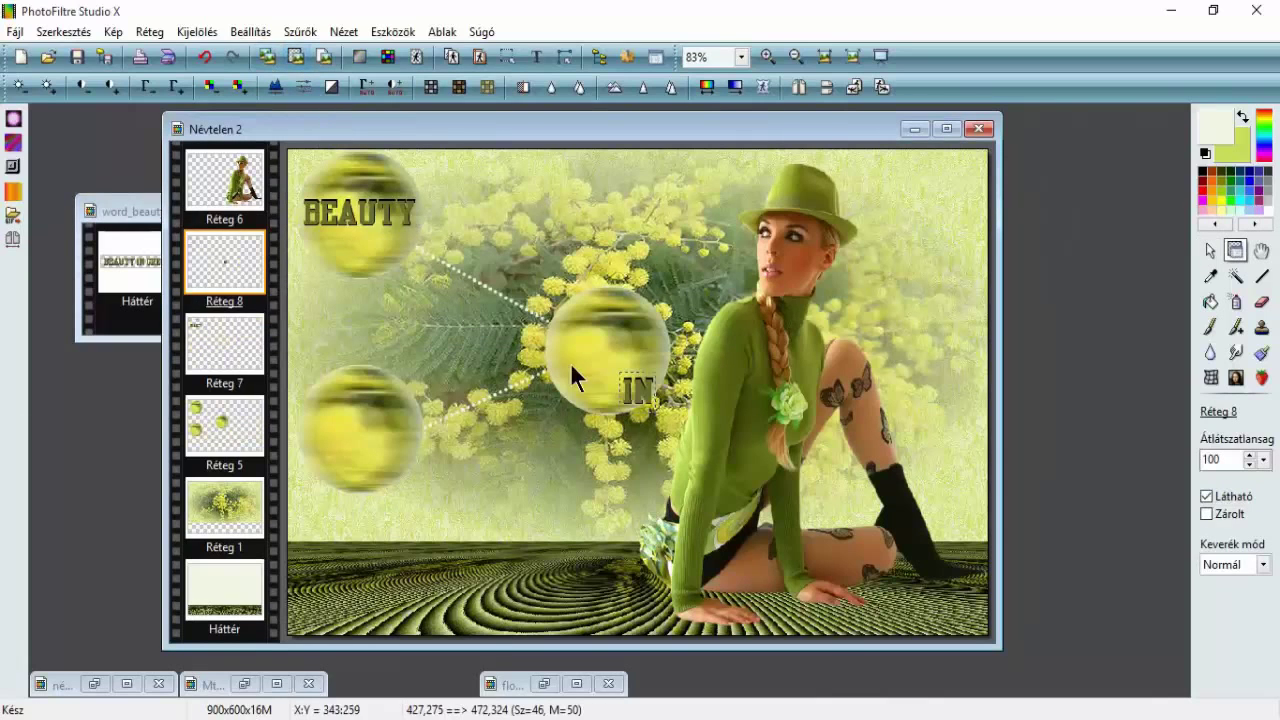
{"action": "left_click_drag", "start_coordinate": [643, 393], "coordinate": [612, 360]}
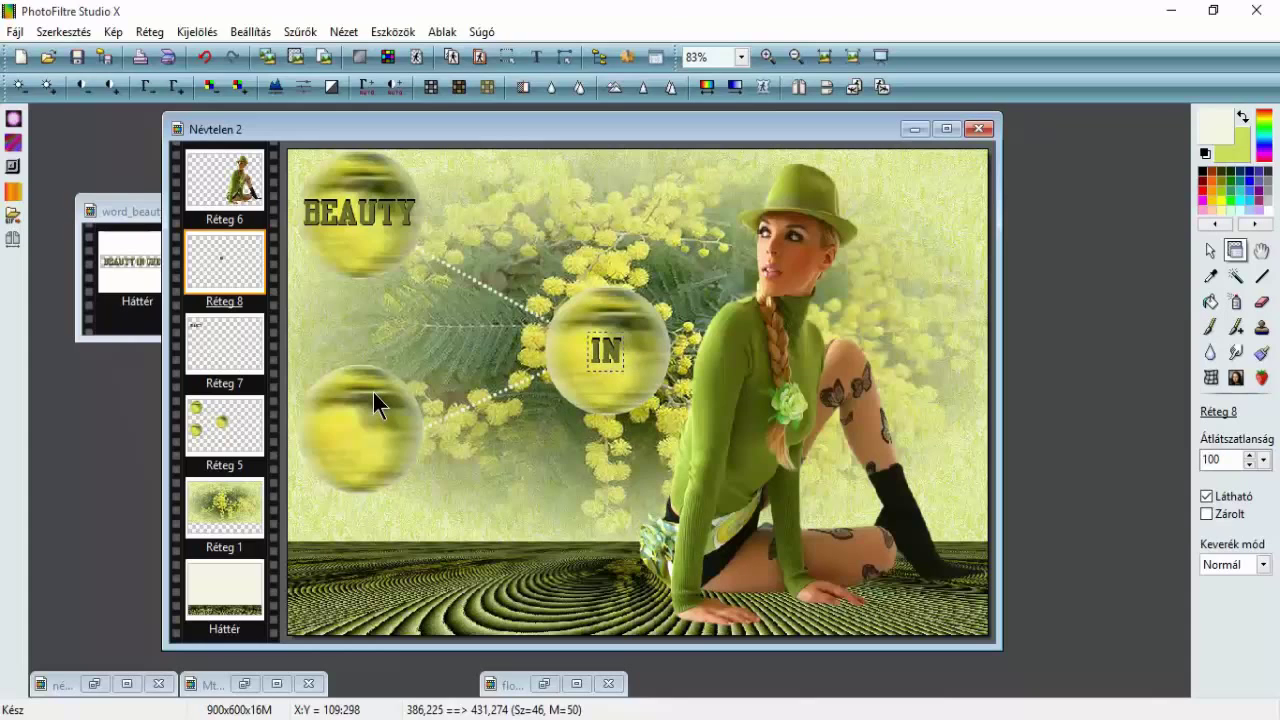
- Copy the word GREEN from word_beauty.png, paste it into Névtelen 2 as a new layer and place it on the lower-left sphere
{"action": "left_click", "coordinate": [136, 211]}
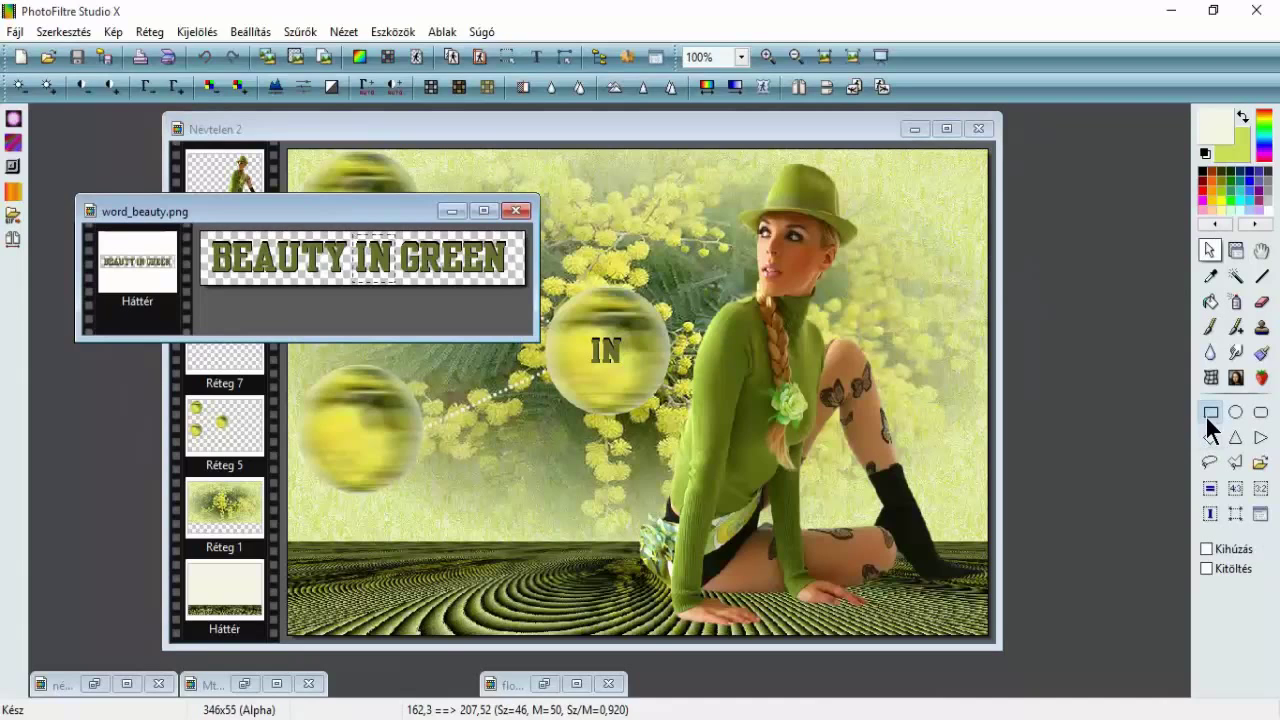
{"action": "left_click_drag", "start_coordinate": [394, 232], "coordinate": [509, 285]}
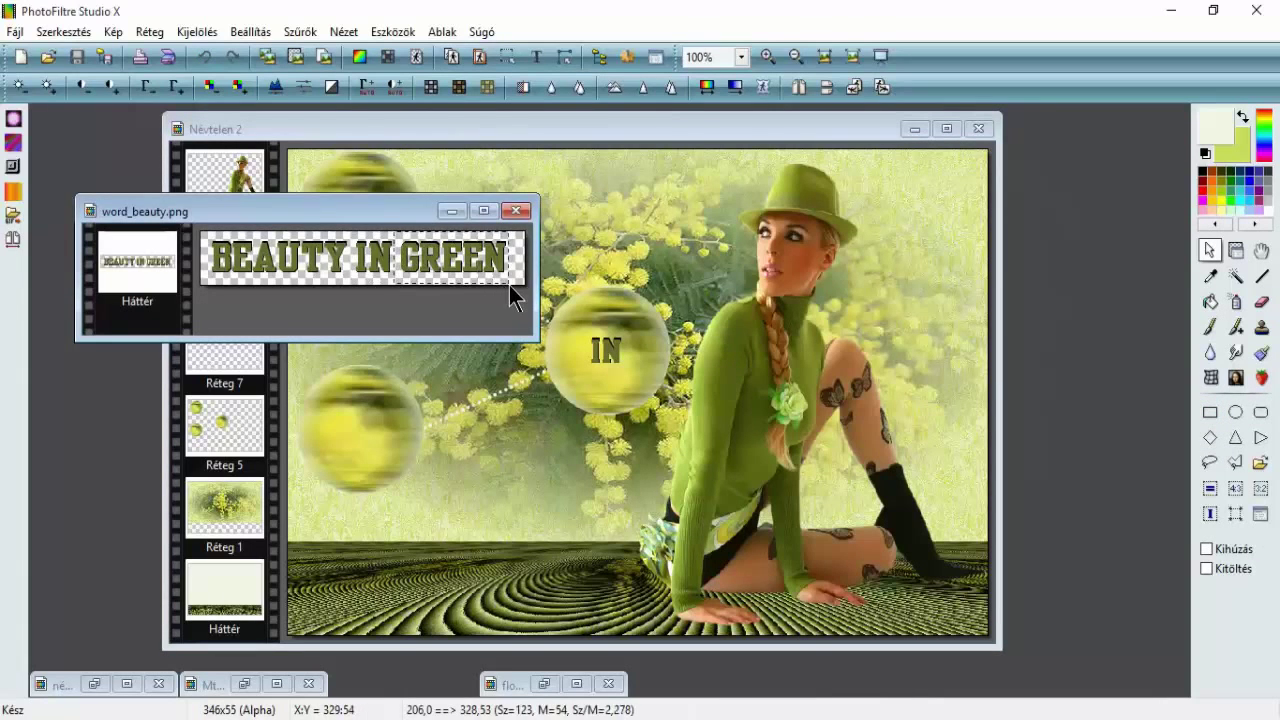
{"action": "left_click", "coordinate": [304, 129]}
{"action": "left_click", "coordinate": [295, 56]}
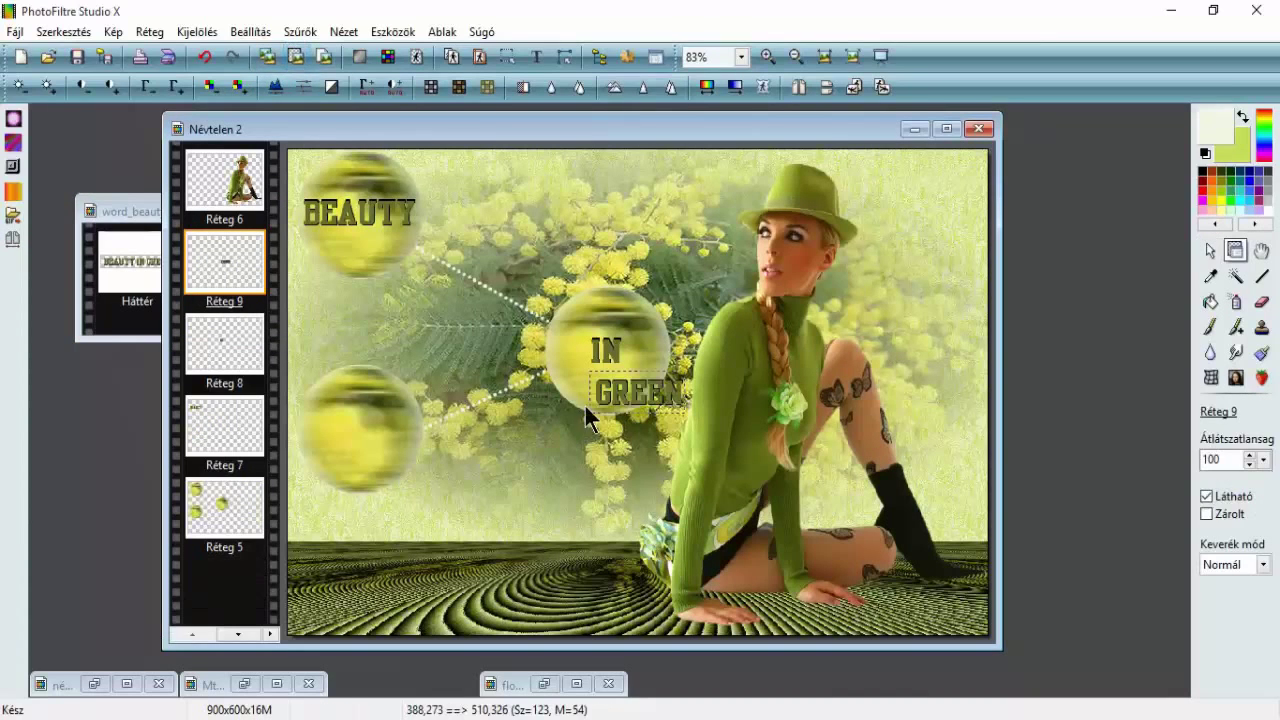
{"action": "left_click_drag", "start_coordinate": [606, 398], "coordinate": [330, 441]}
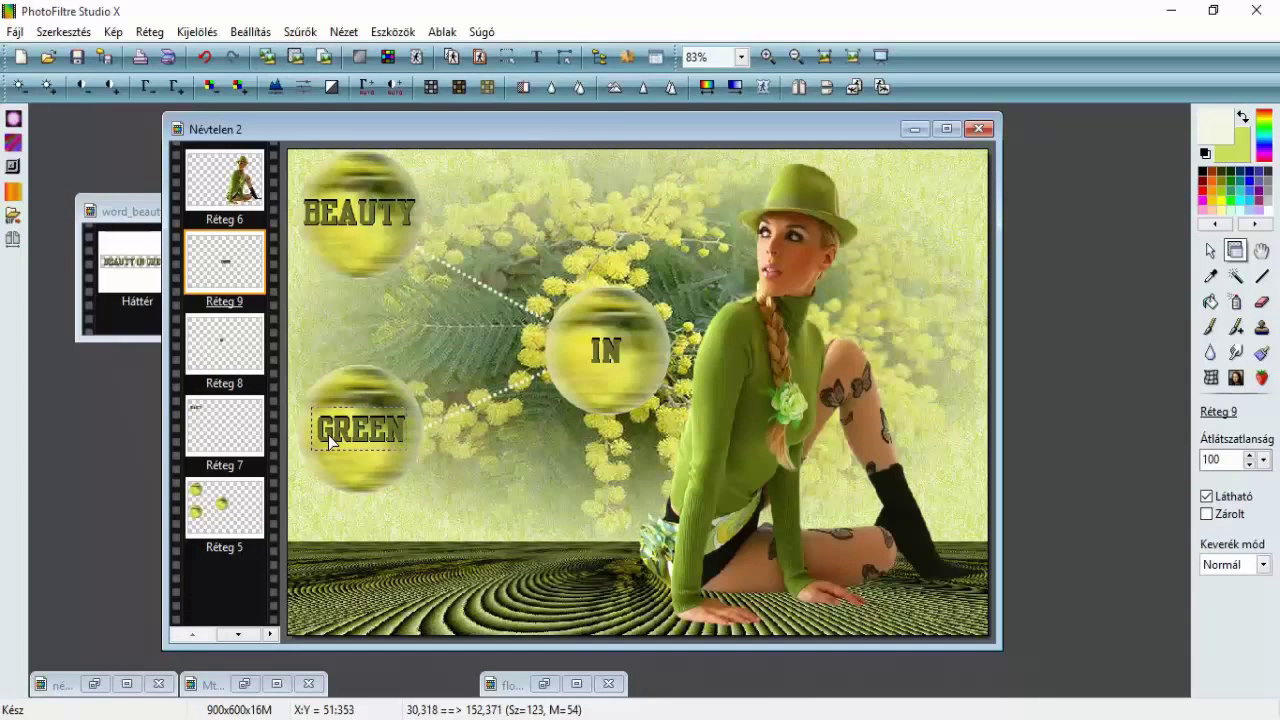
- Merge the word layers Réteg 9 and Réteg 8 down into Réteg 7
{"action": "right_click", "coordinate": [220, 256]}
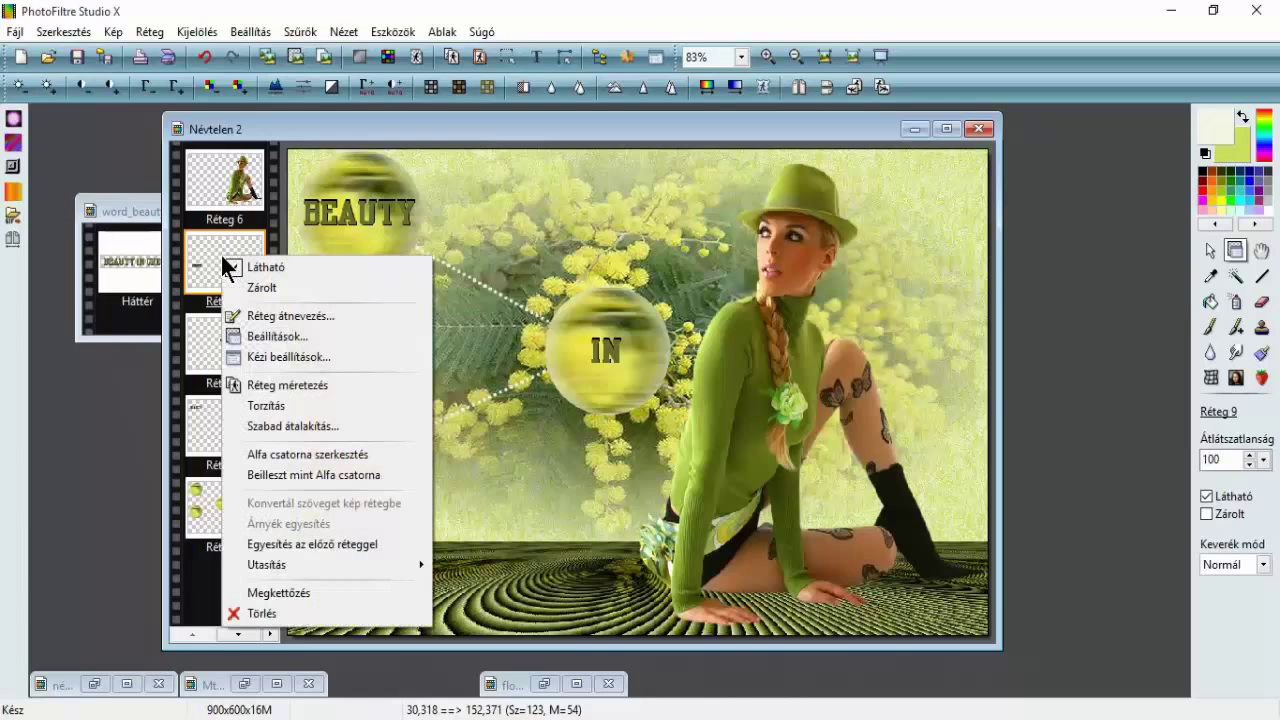
{"action": "left_click", "coordinate": [329, 545]}
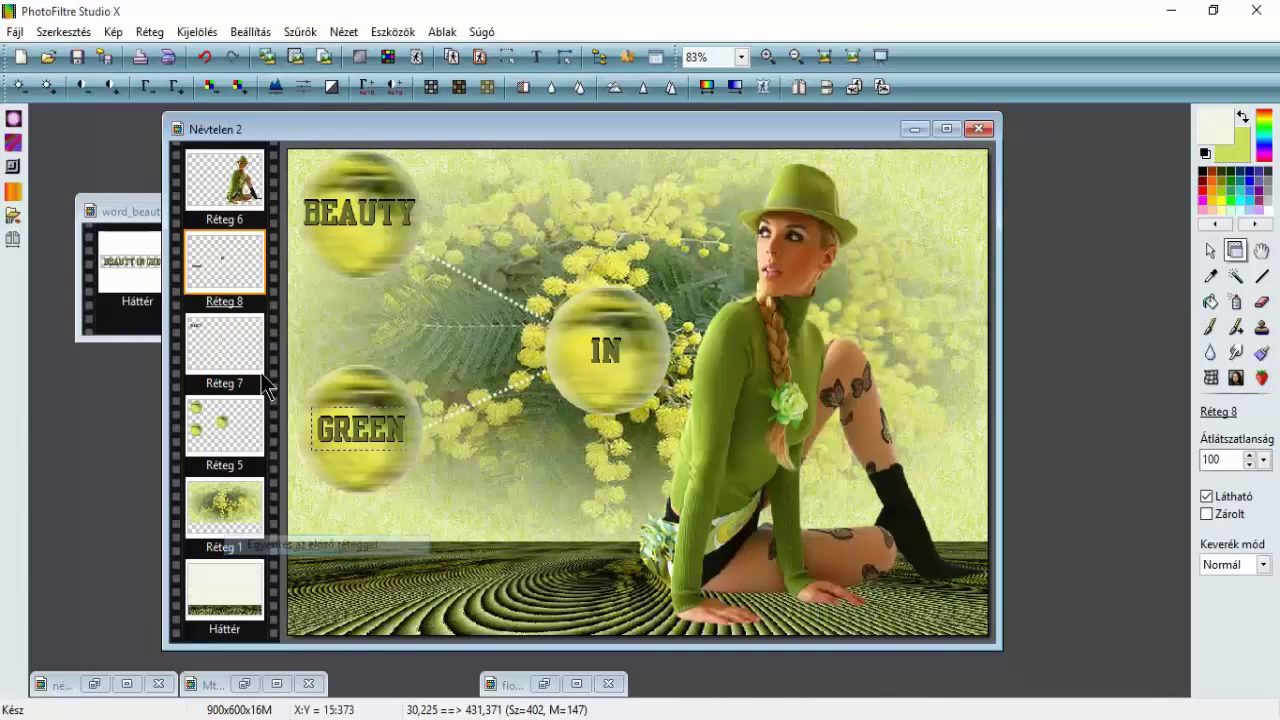
{"action": "right_click", "coordinate": [226, 262]}
{"action": "left_click", "coordinate": [303, 552]}
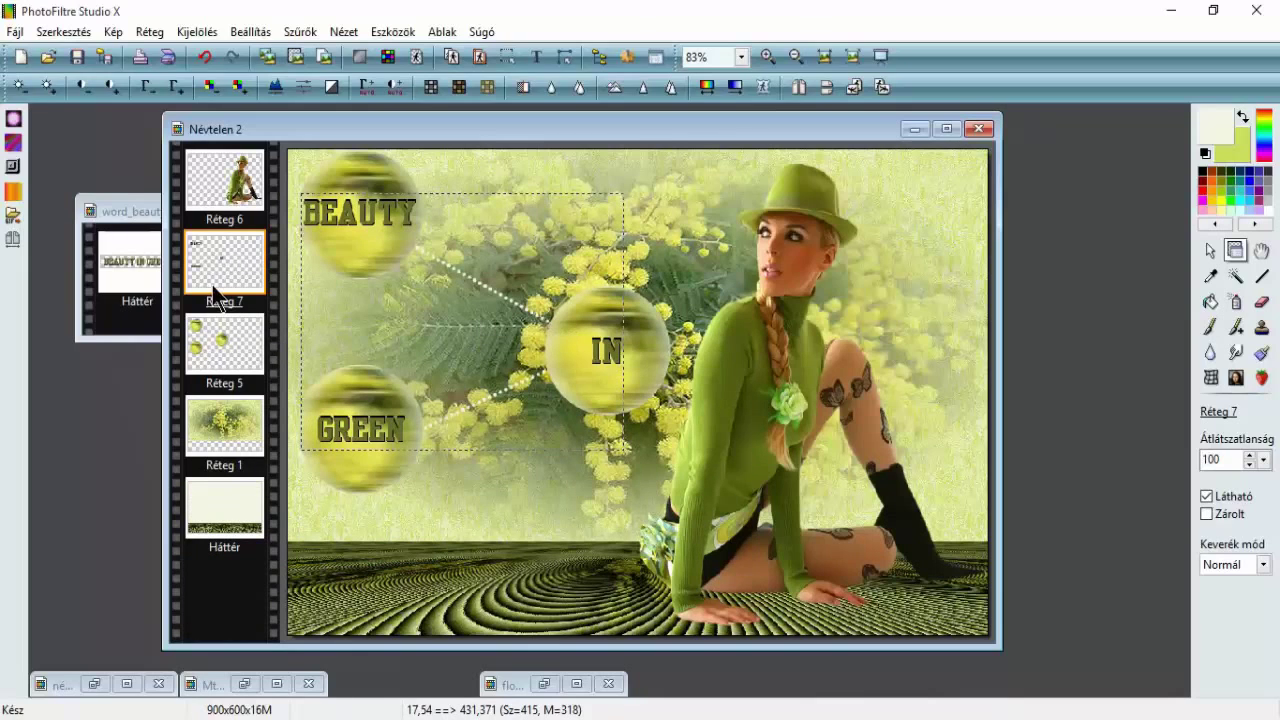
- Add a black shadow to sphere layer Réteg 5 with X and Y offsets 7, opacity 80%, style Élsimított and radius 6
{"action": "left_click", "coordinate": [218, 347]}
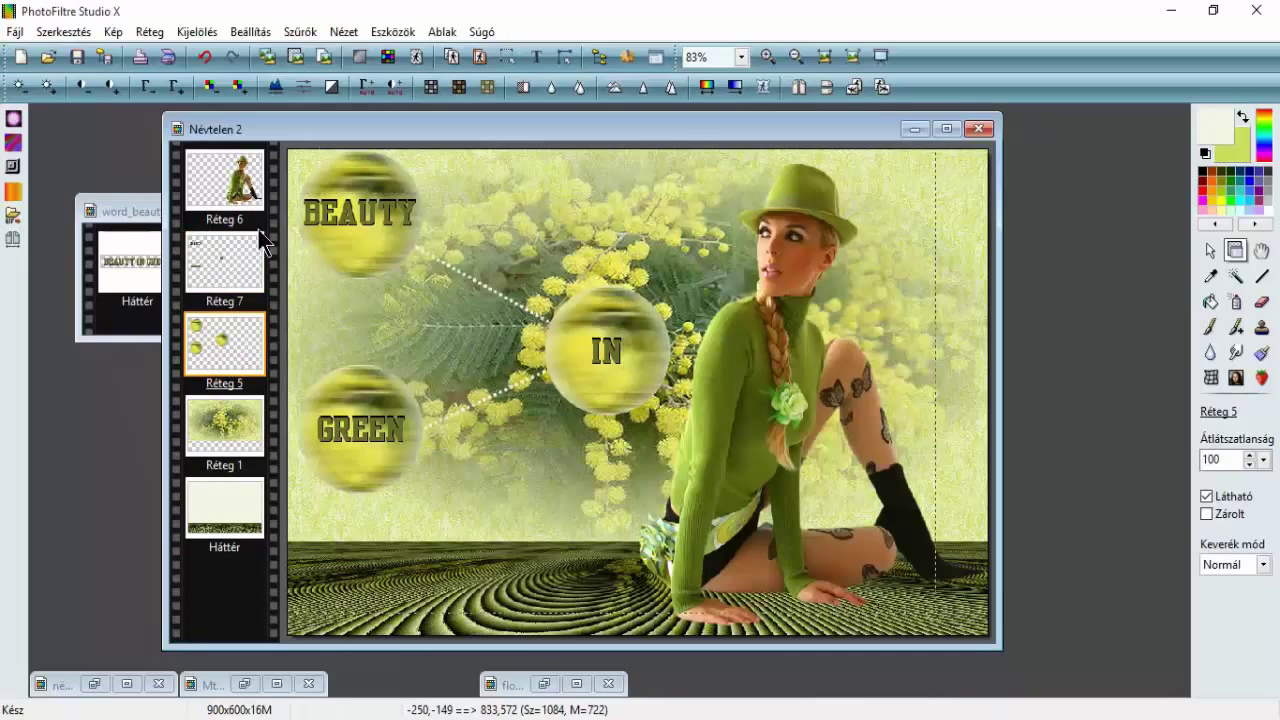
{"action": "right_click", "coordinate": [228, 340]}
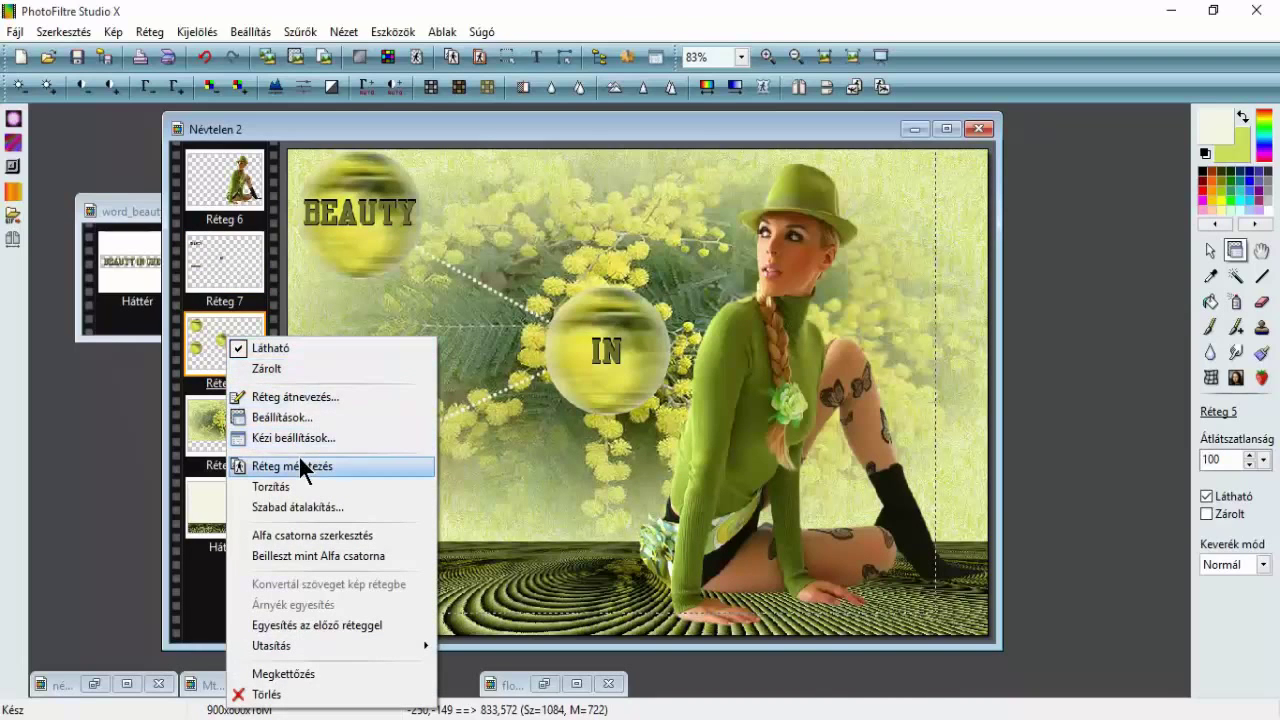
{"action": "left_click", "coordinate": [295, 417]}
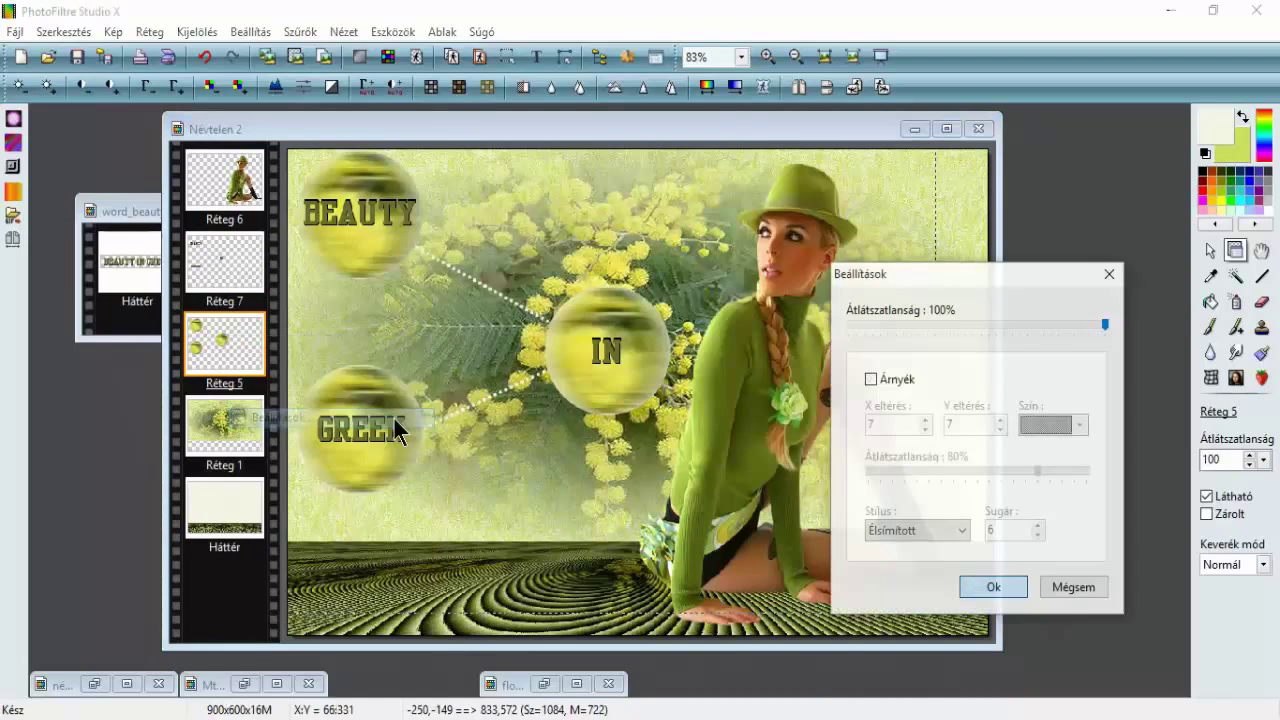
{"action": "left_click", "coordinate": [870, 379]}
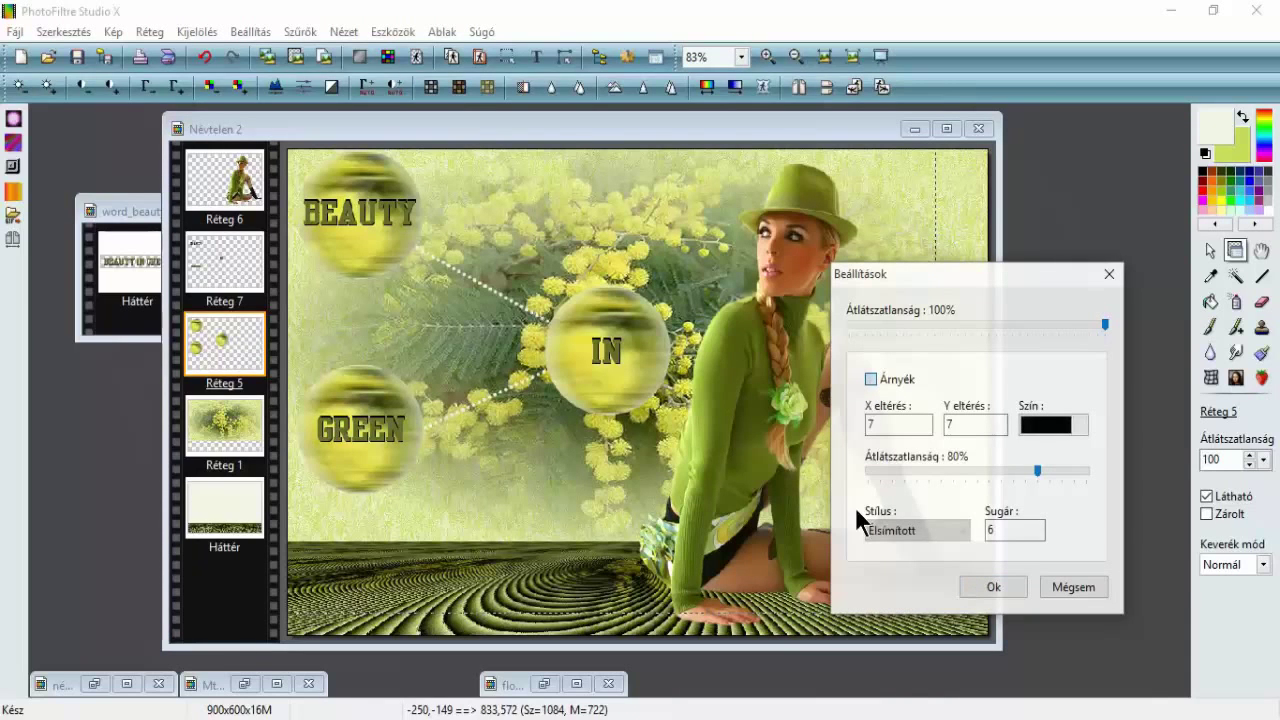
{"action": "left_click", "coordinate": [948, 425]}
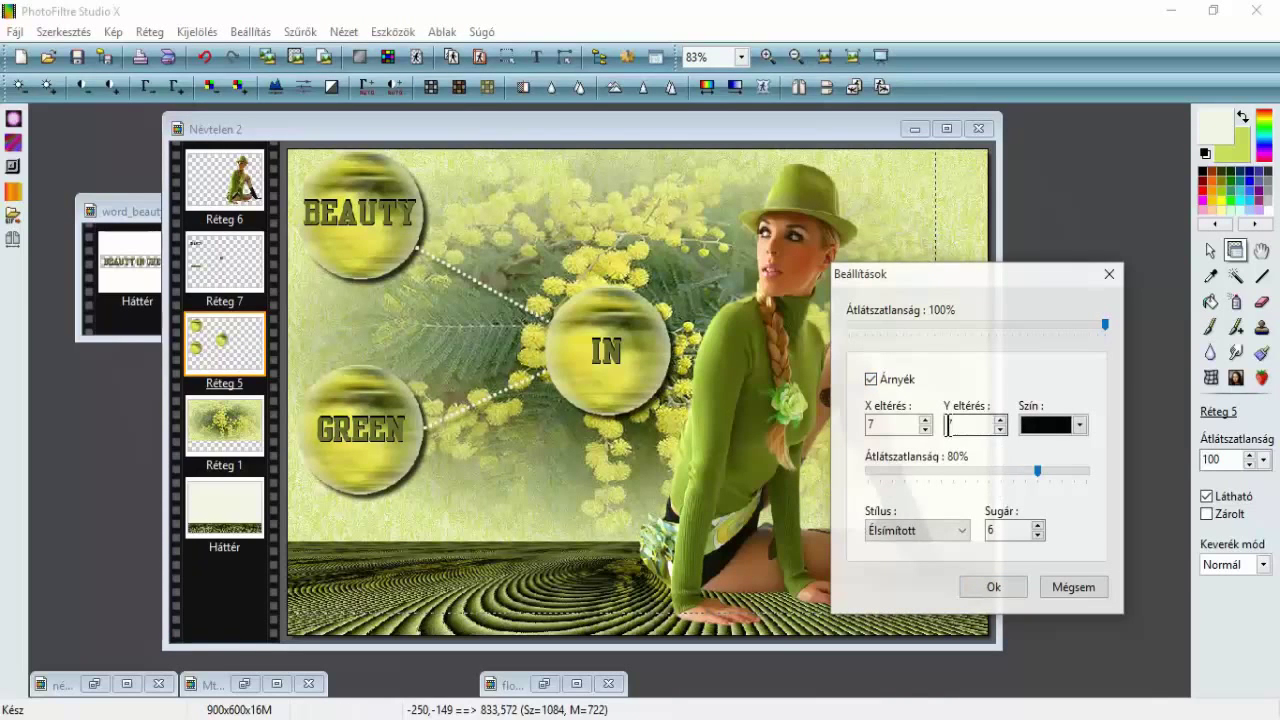
{"action": "left_click", "coordinate": [993, 587]}
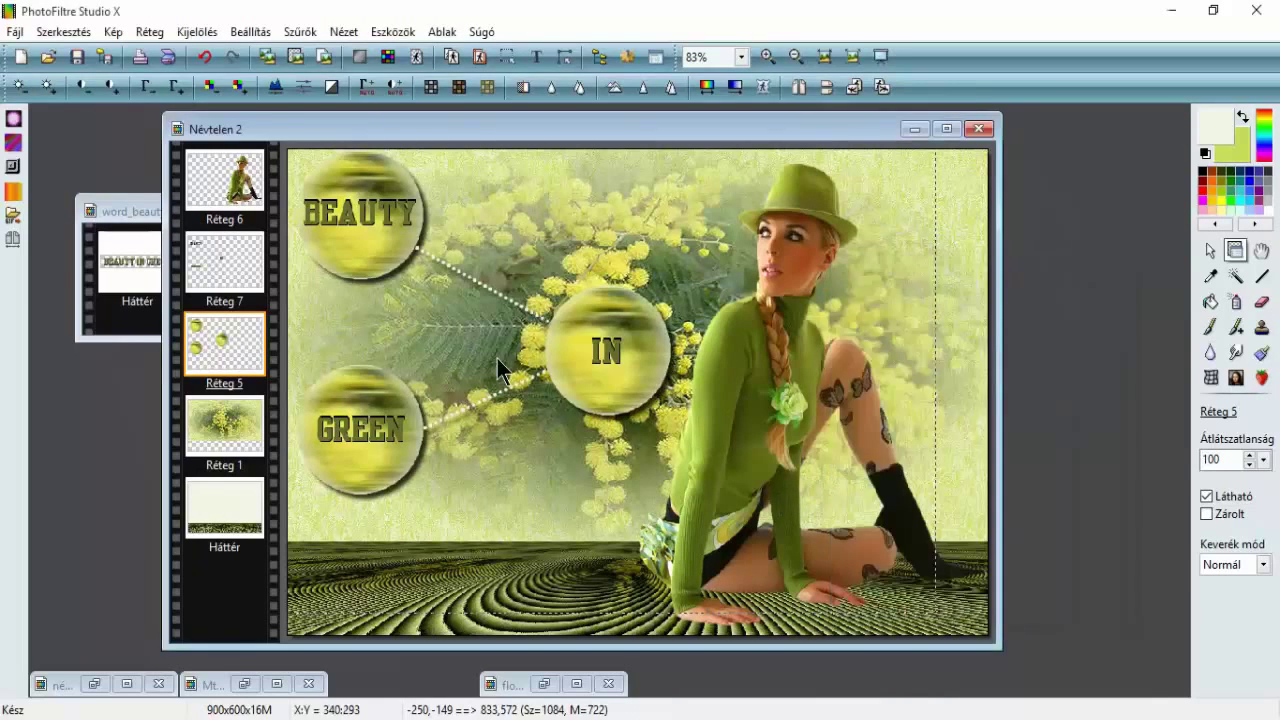
- Add a shadow to the woman layer Réteg 6 with X and Y offsets 7, opacity 80%, style Élsimított and radius 6
{"action": "left_click", "coordinate": [249, 190]}
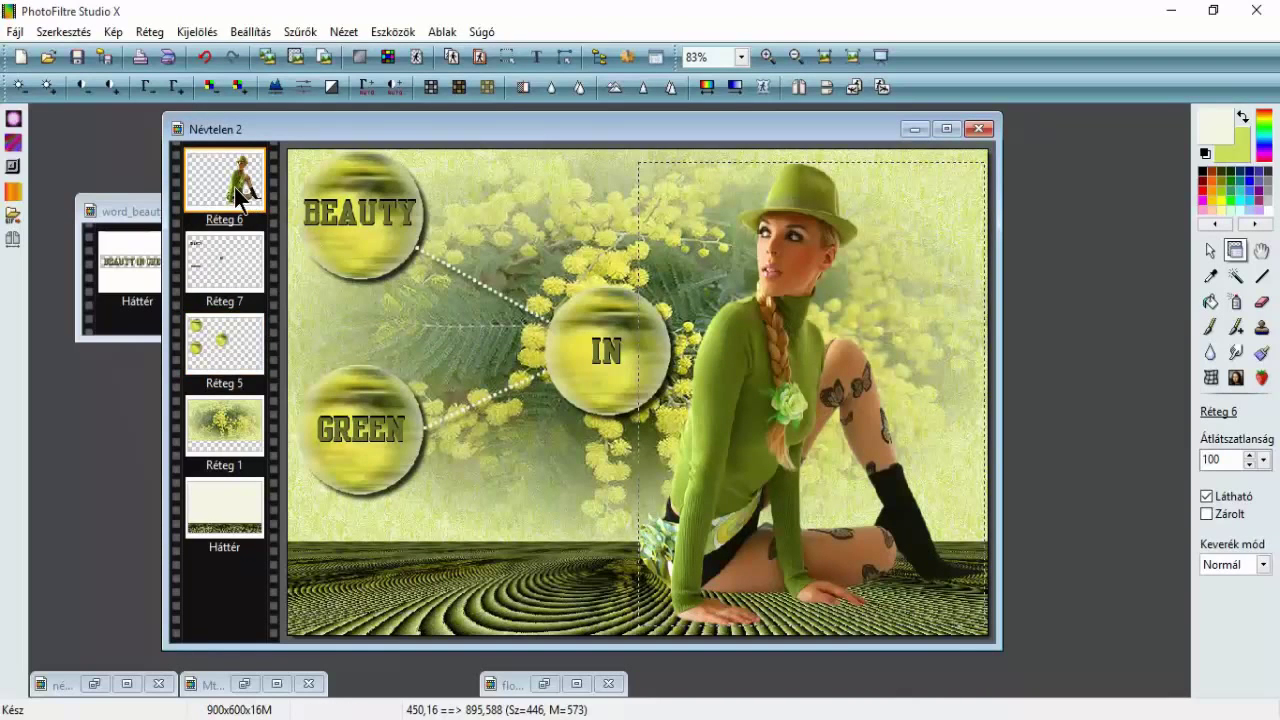
{"action": "right_click", "coordinate": [237, 187]}
{"action": "left_click", "coordinate": [280, 268]}
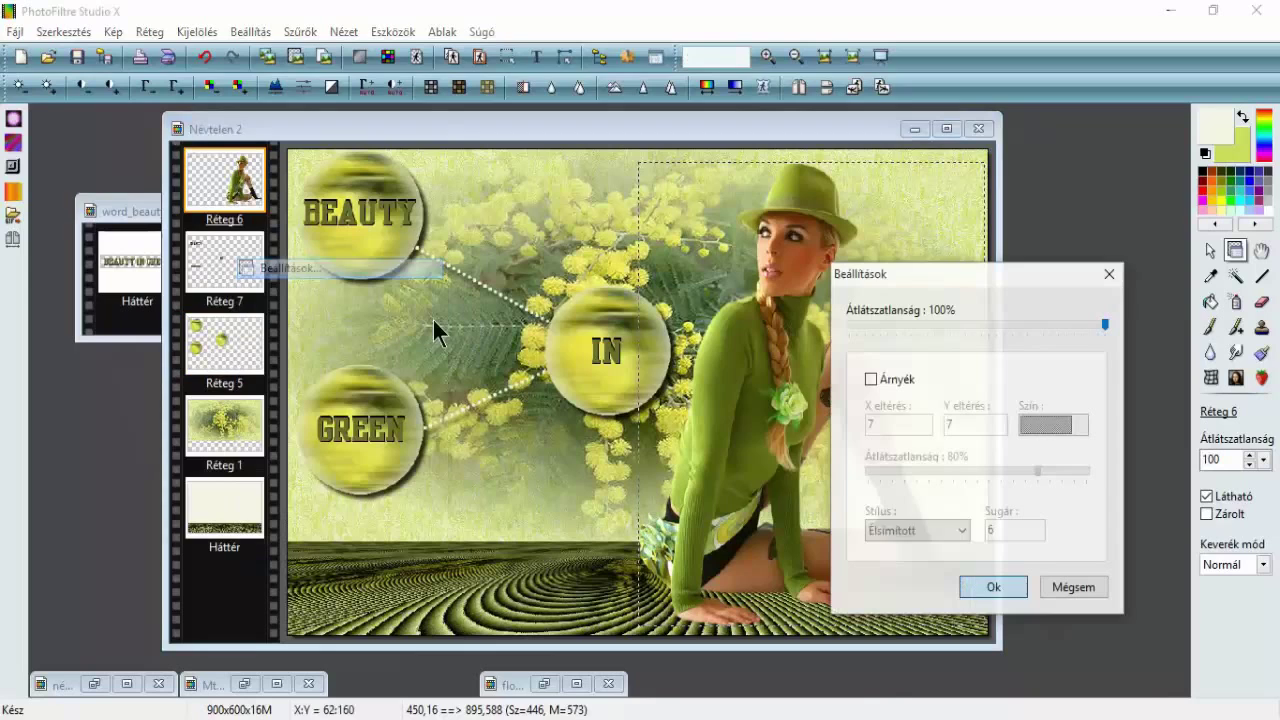
{"action": "left_click", "coordinate": [871, 379]}
{"action": "left_click", "coordinate": [993, 586]}
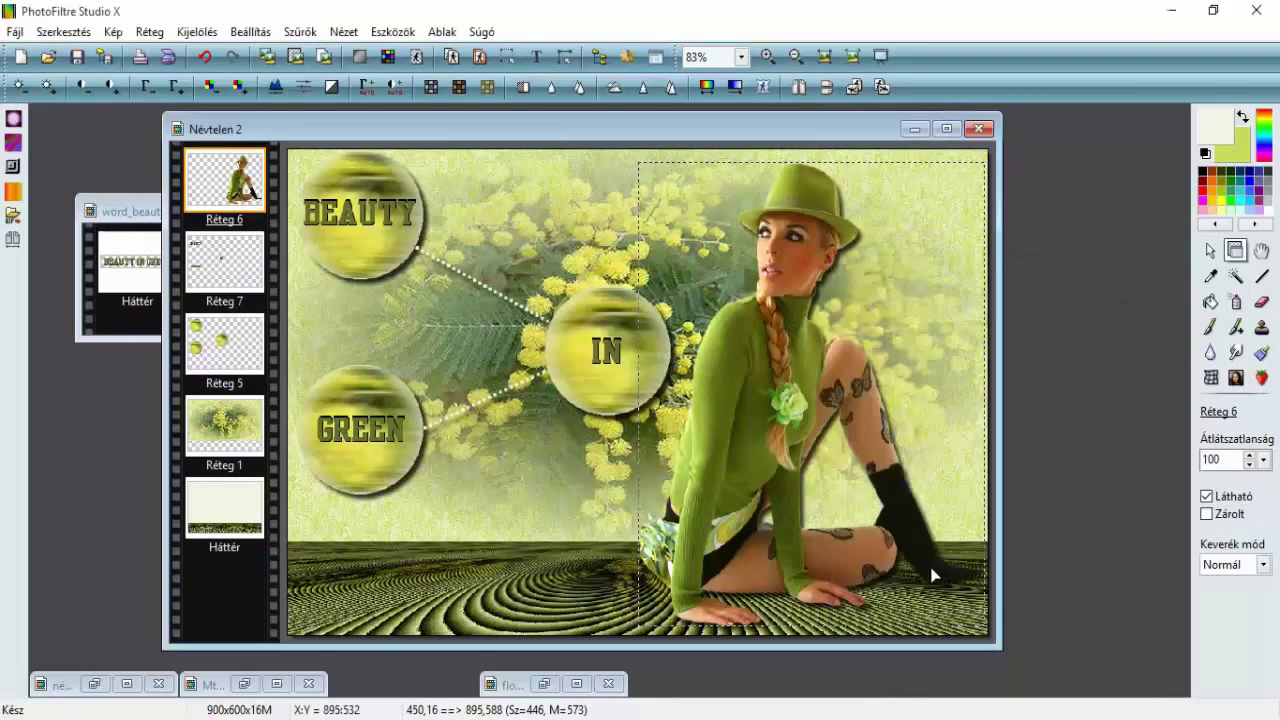
- Merge the word layer Réteg 7 and the woman layer Réteg 6 down into the sphere layer Réteg 5
{"action": "left_click", "coordinate": [228, 243]}
{"action": "right_click", "coordinate": [228, 245]}
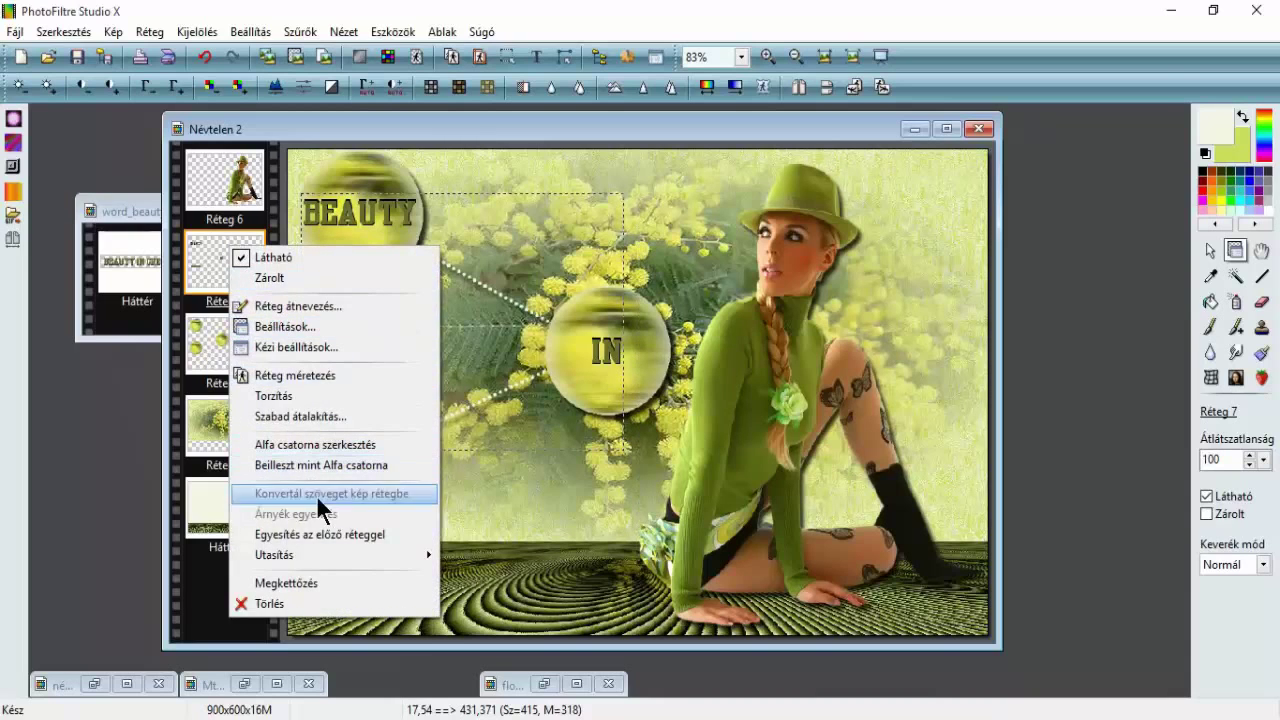
{"action": "left_click", "coordinate": [321, 534]}
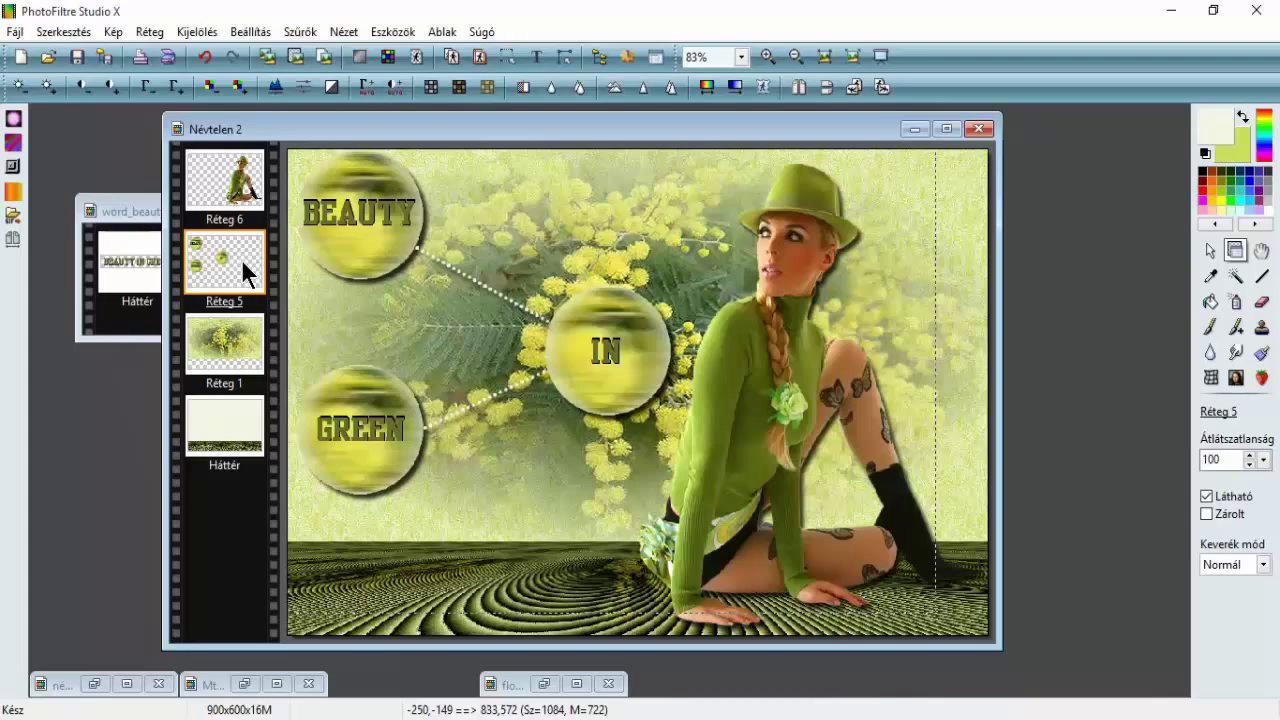
{"action": "left_click", "coordinate": [192, 173]}
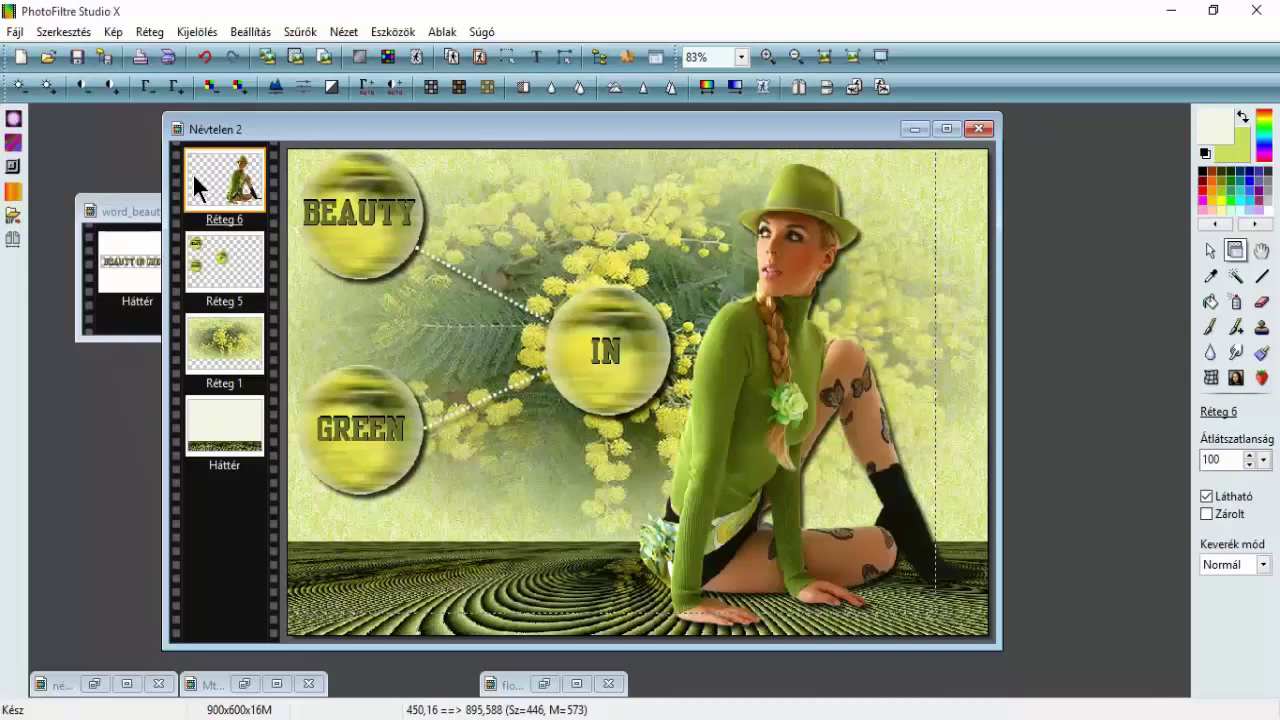
{"action": "right_click", "coordinate": [192, 173]}
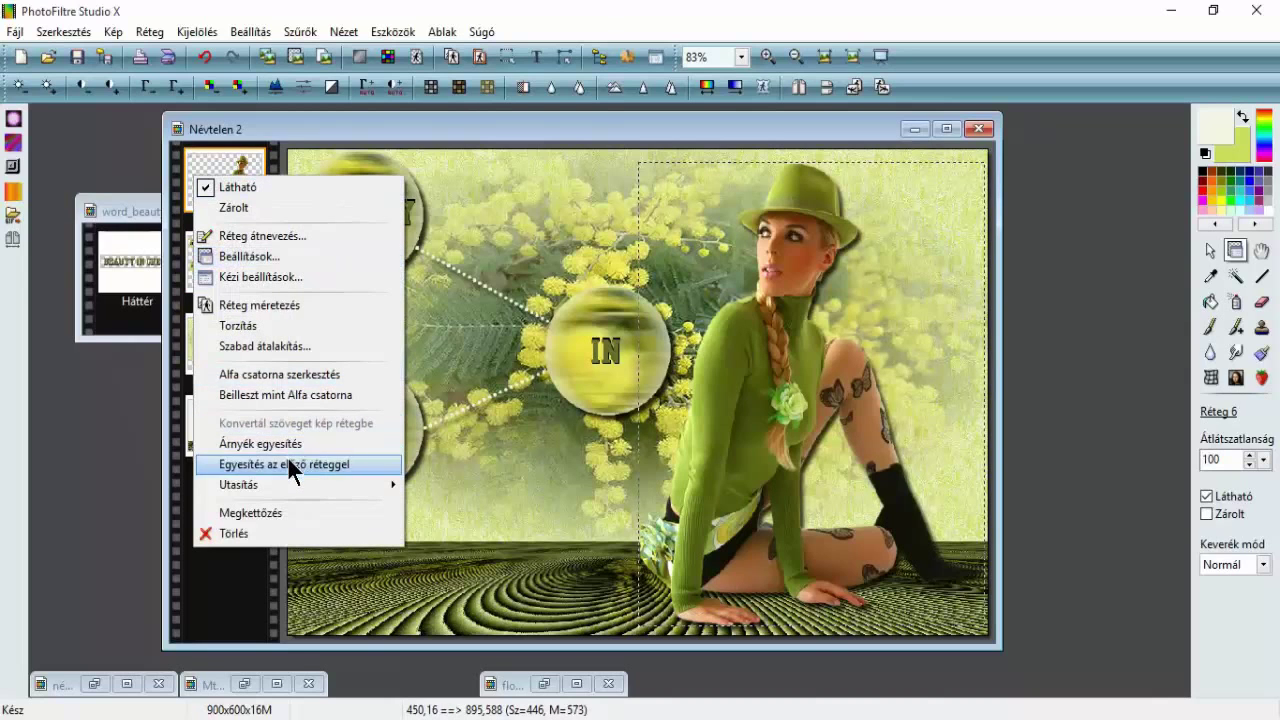
{"action": "left_click", "coordinate": [287, 464]}
- Flip the mimosa layer Réteg 1 horizontally
{"action": "right_click", "coordinate": [236, 203]}
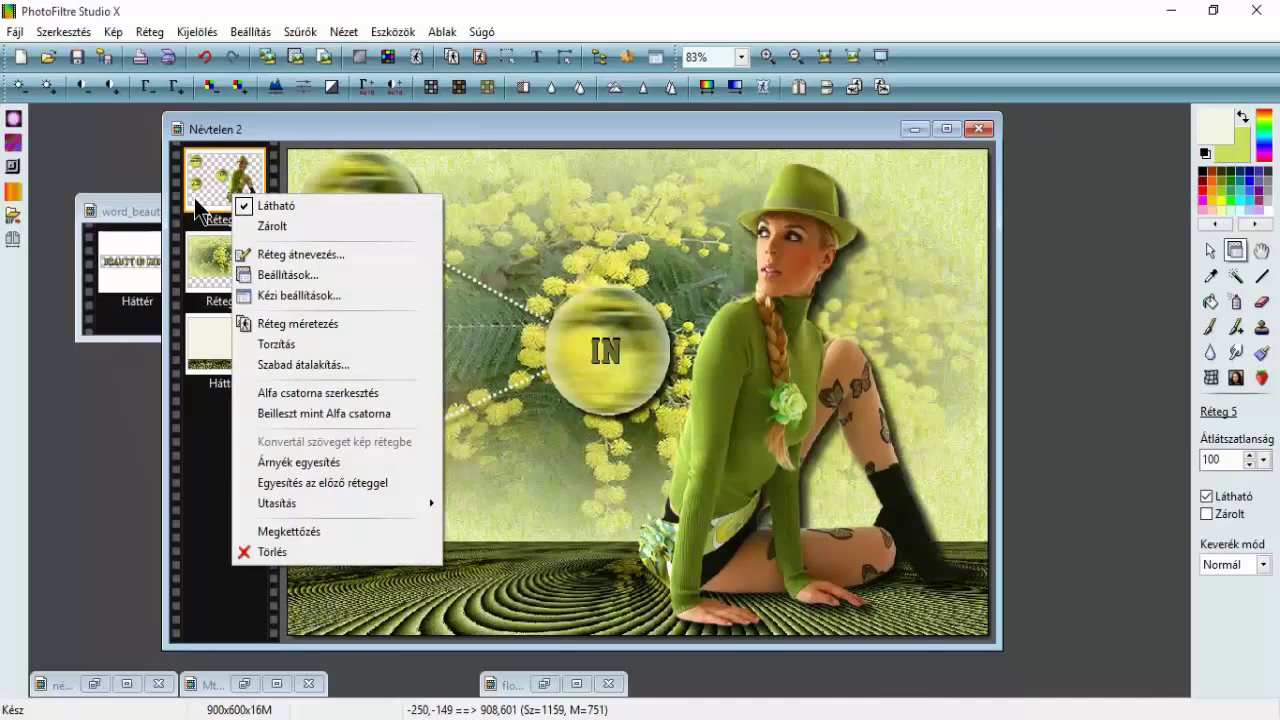
{"action": "left_click", "coordinate": [196, 210]}
{"action": "left_click", "coordinate": [224, 258]}
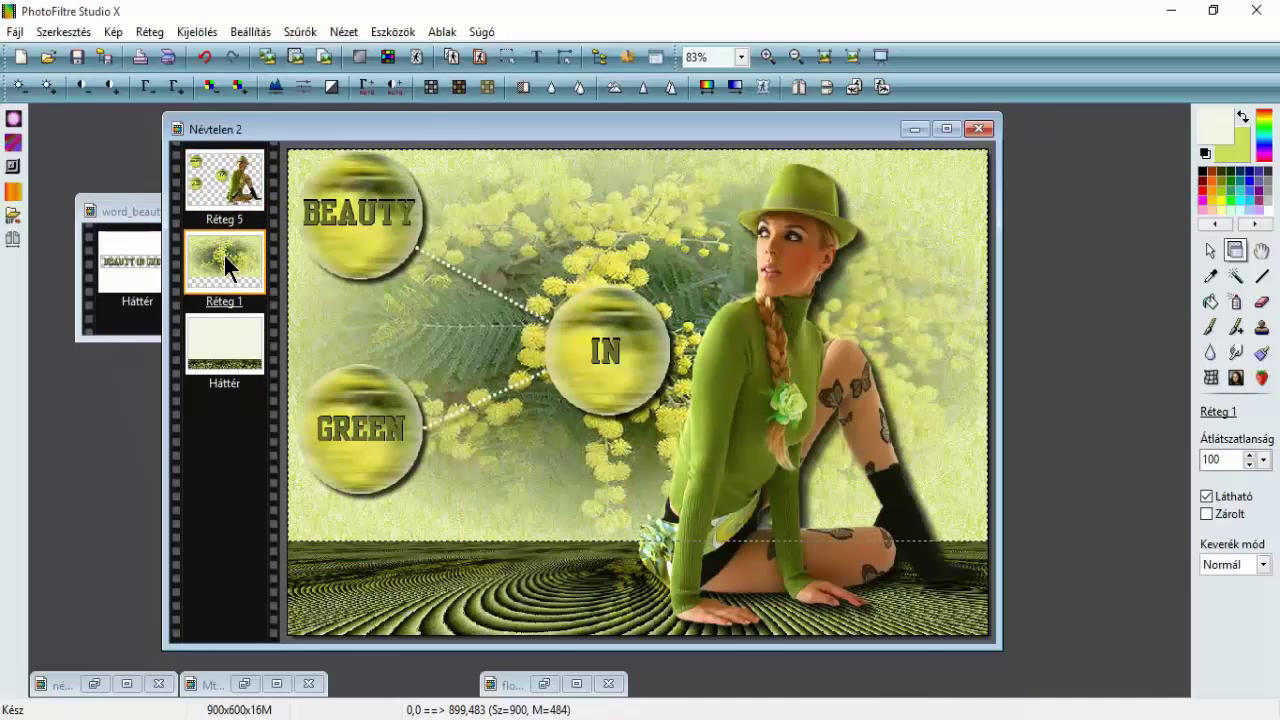
{"action": "left_click", "coordinate": [798, 92]}
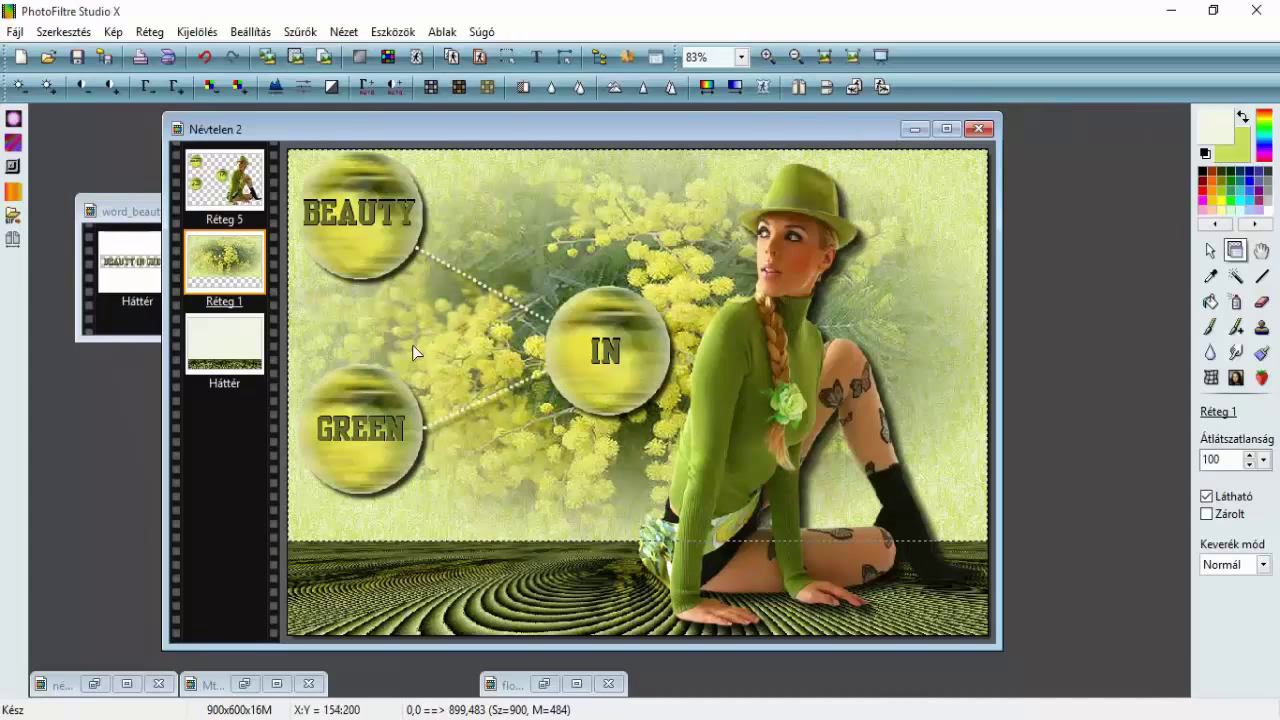
- Merge layer Réteg 5 down into Réteg 1, and merge the combined layer into the background Háttér
{"action": "left_click", "coordinate": [246, 195]}
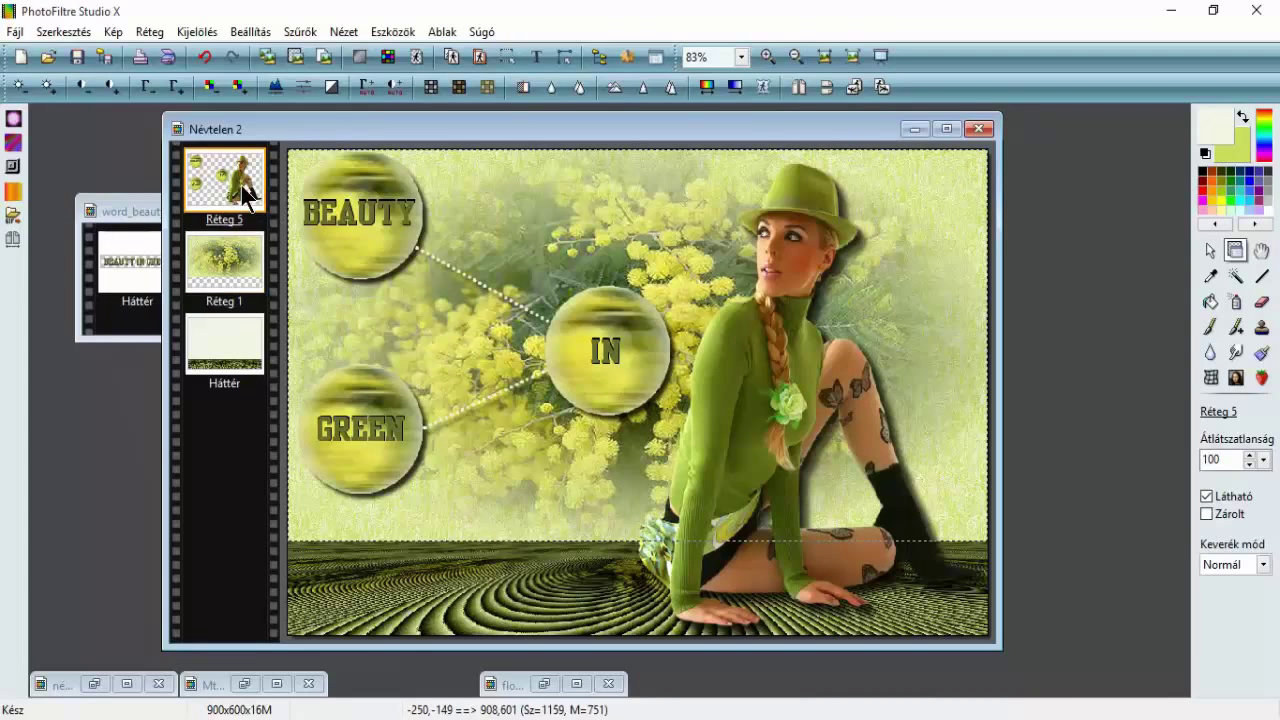
{"action": "right_click", "coordinate": [246, 195]}
{"action": "left_click", "coordinate": [360, 470]}
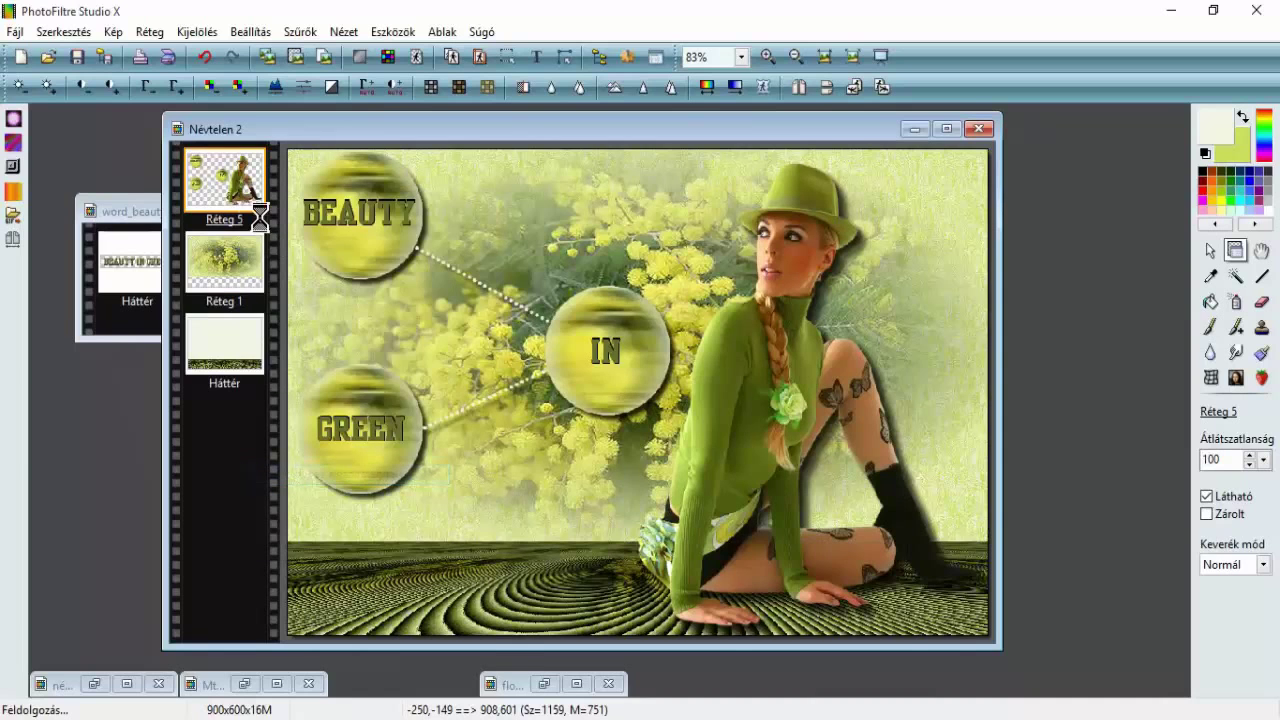
{"action": "right_click", "coordinate": [246, 195]}
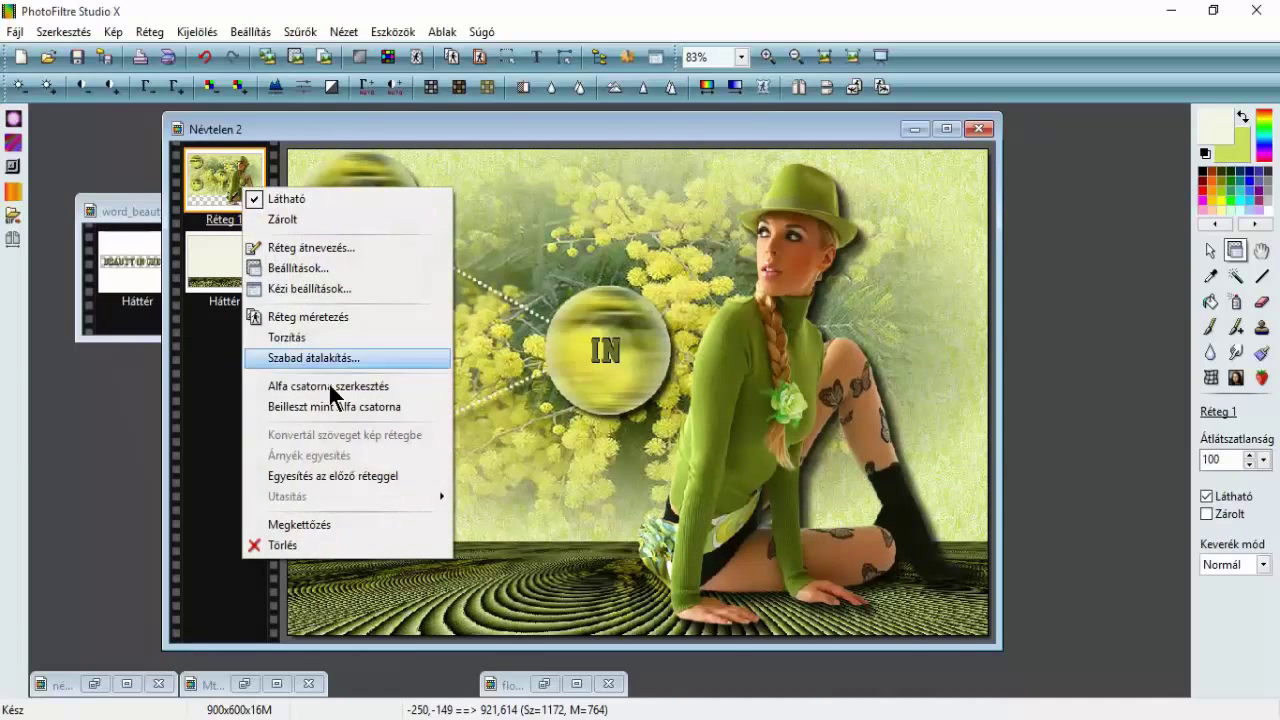
{"action": "left_click", "coordinate": [345, 471]}
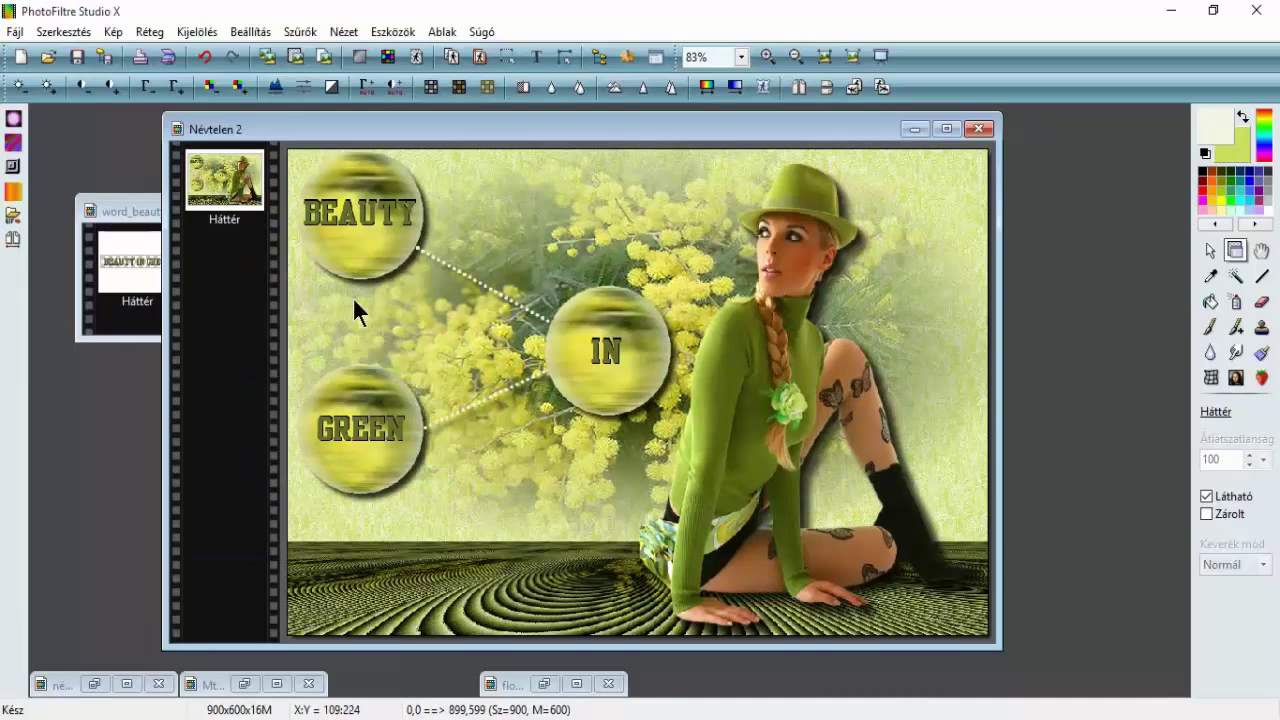
- Minimize the word_beauty.png image and add a 2-pixel dark olive green outer frame to Névtelen 2
{"action": "left_click", "coordinate": [139, 213]}
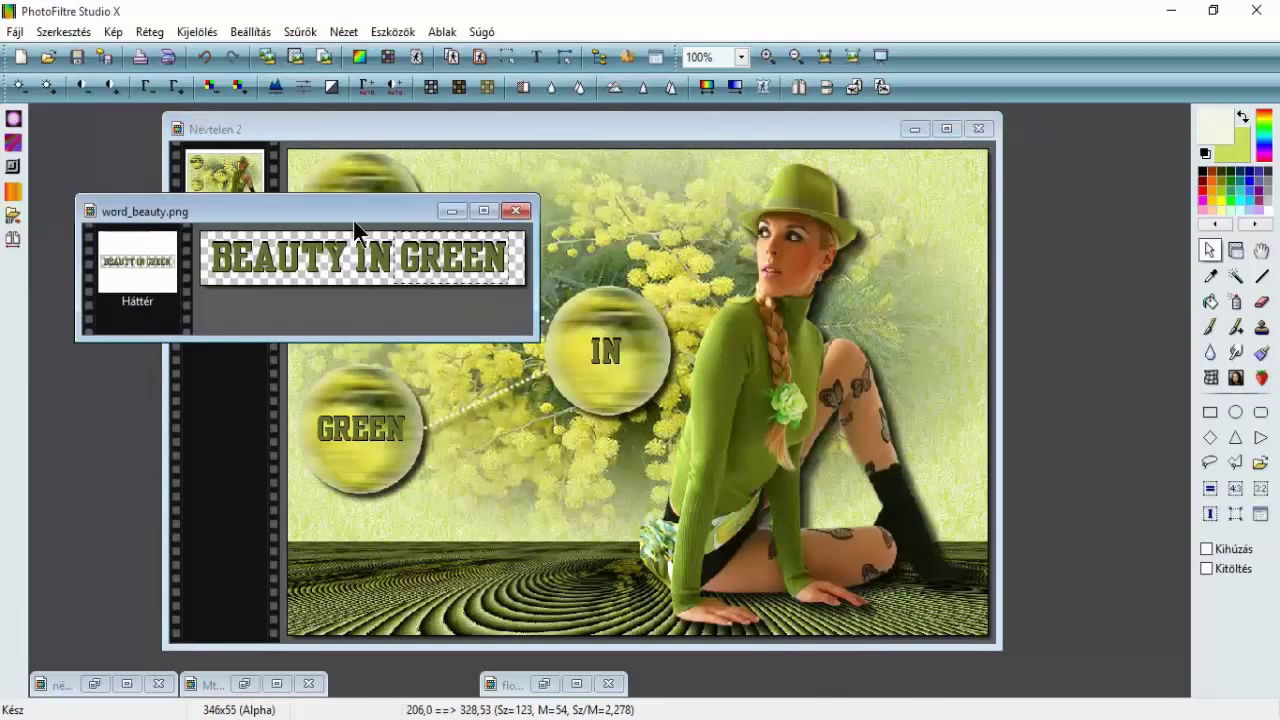
{"action": "left_click", "coordinate": [450, 211]}
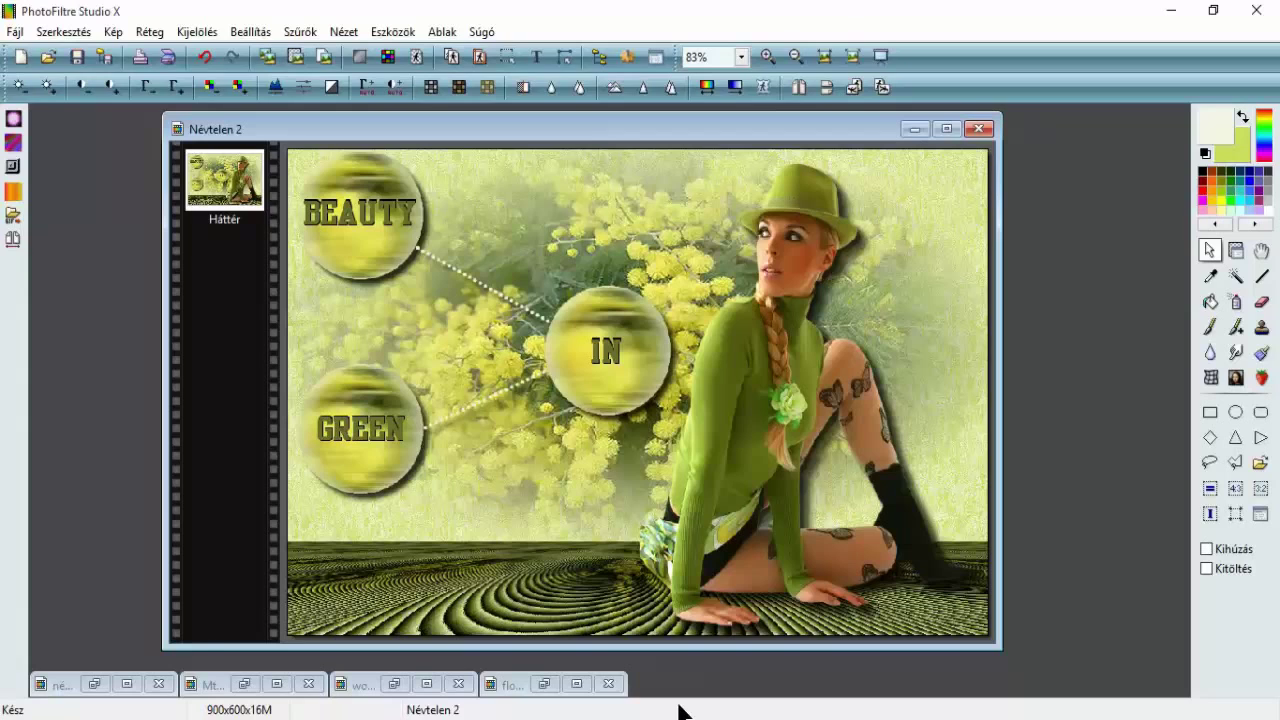
{"action": "left_click", "coordinate": [113, 32]}
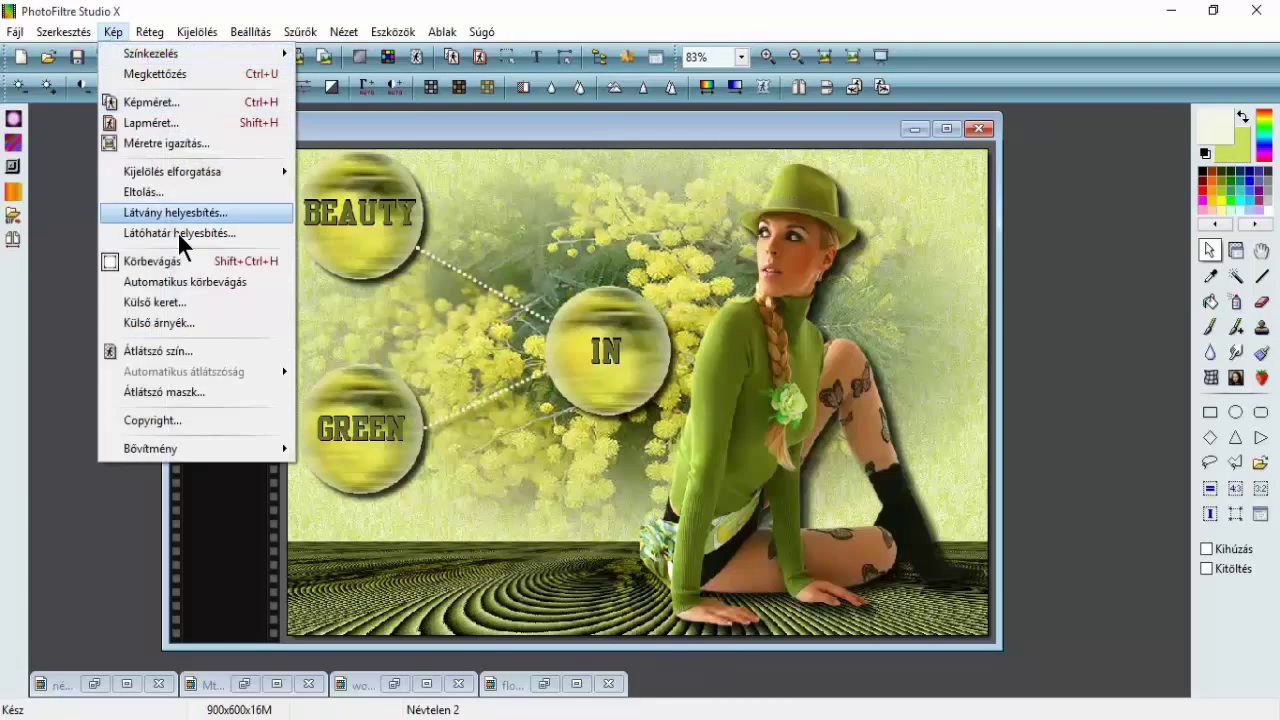
{"action": "left_click", "coordinate": [191, 300]}
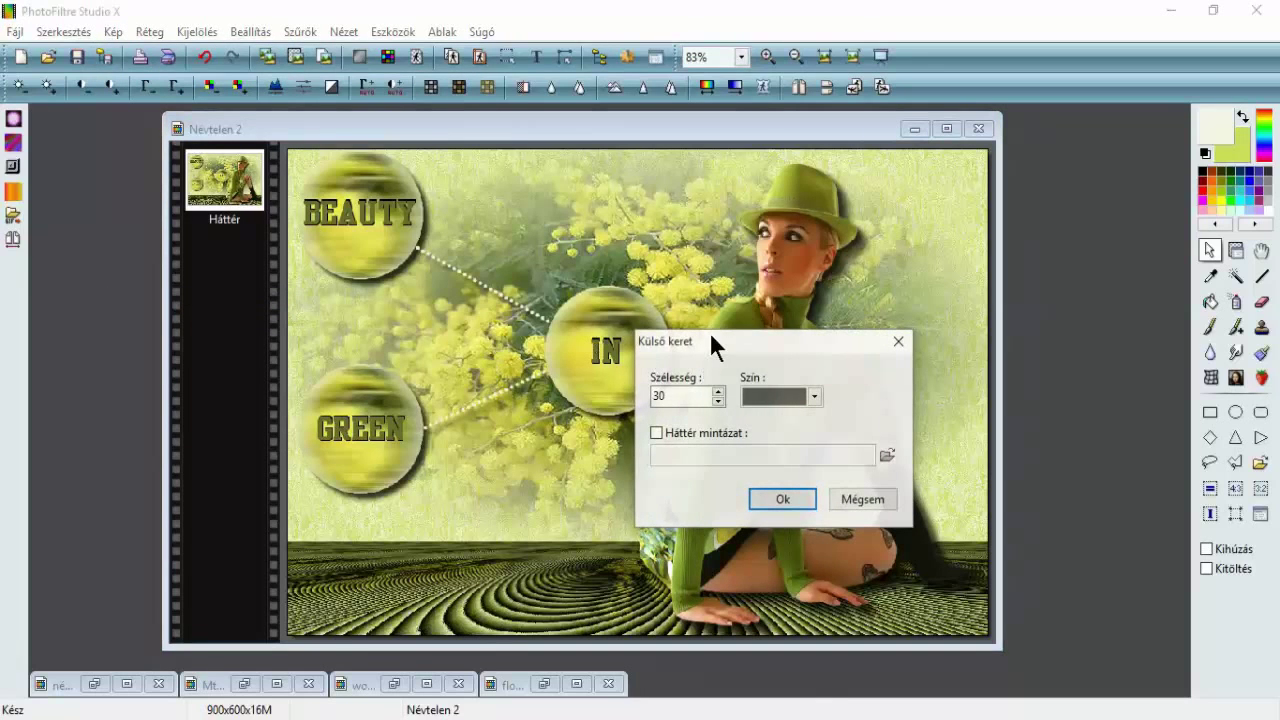
{"action": "left_click_drag", "start_coordinate": [716, 332], "coordinate": [442, 271]}
{"action": "double_click", "coordinate": [384, 334]}
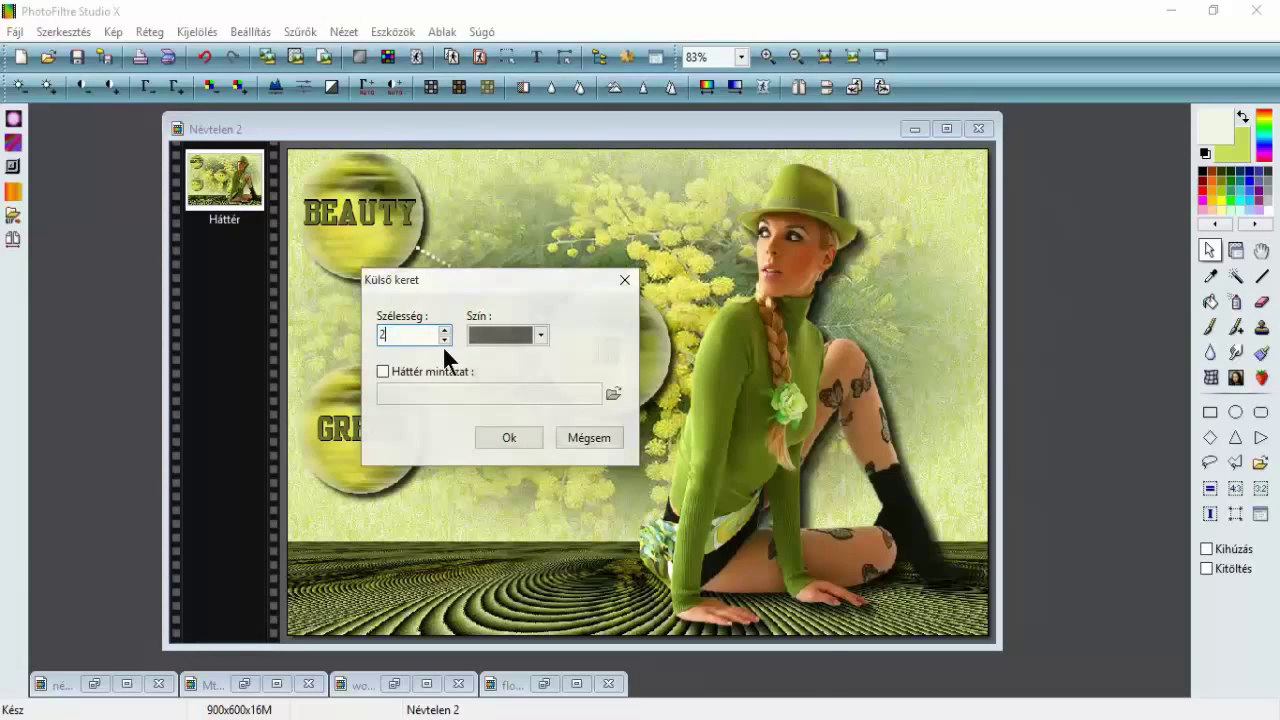
{"action": "left_click", "coordinate": [745, 418]}
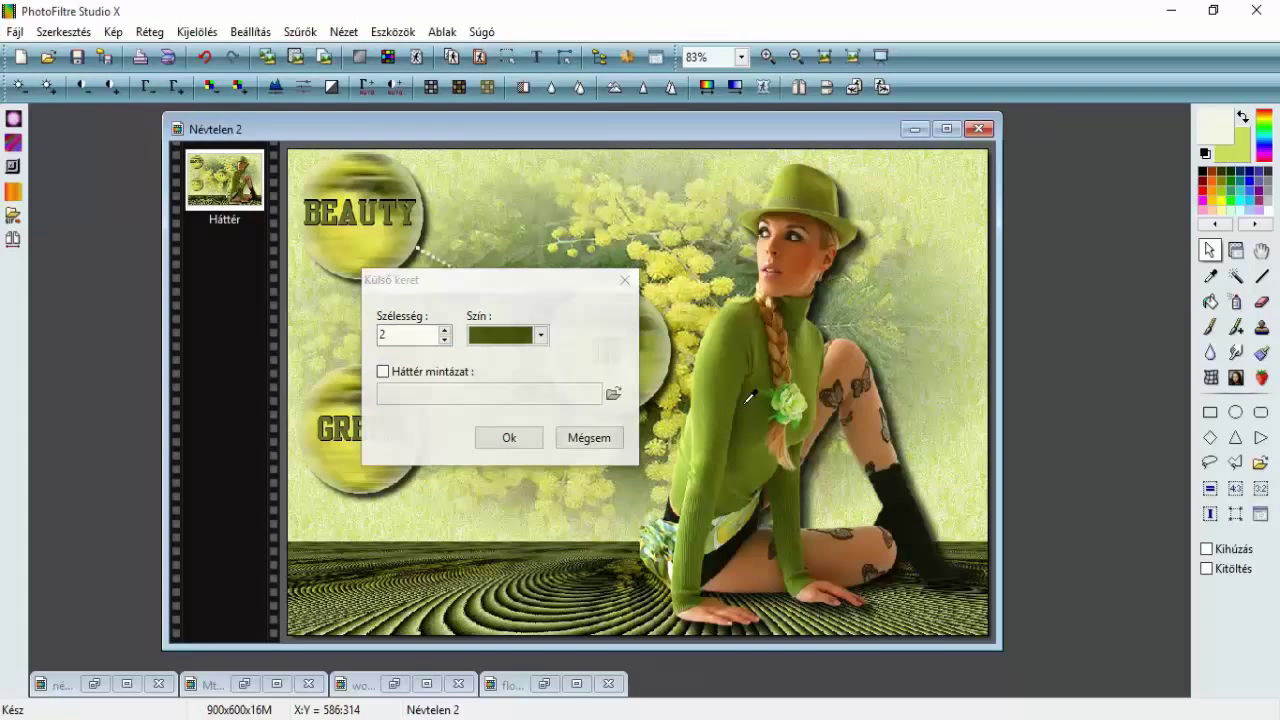
{"action": "left_click", "coordinate": [512, 434]}
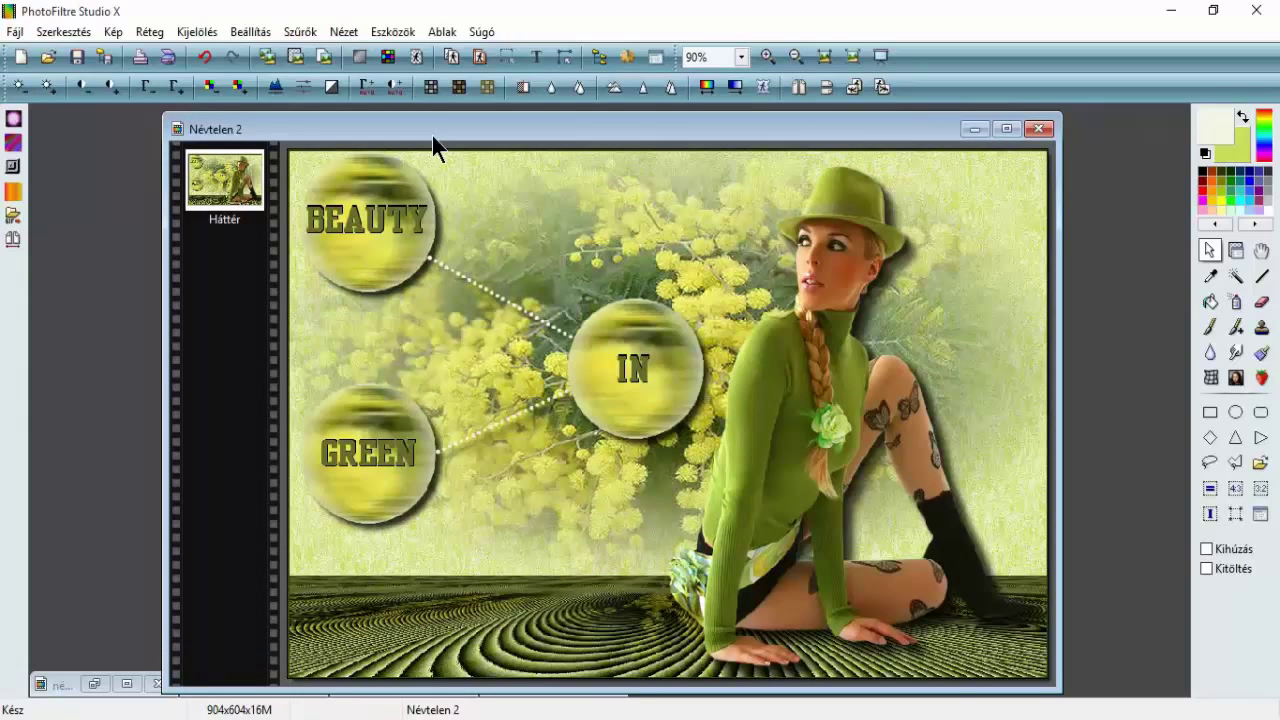
- Add another 2-pixel outer frame in the pale custom color RGB 243, 246, 229
{"action": "left_click_drag", "start_coordinate": [432, 130], "coordinate": [432, 126]}
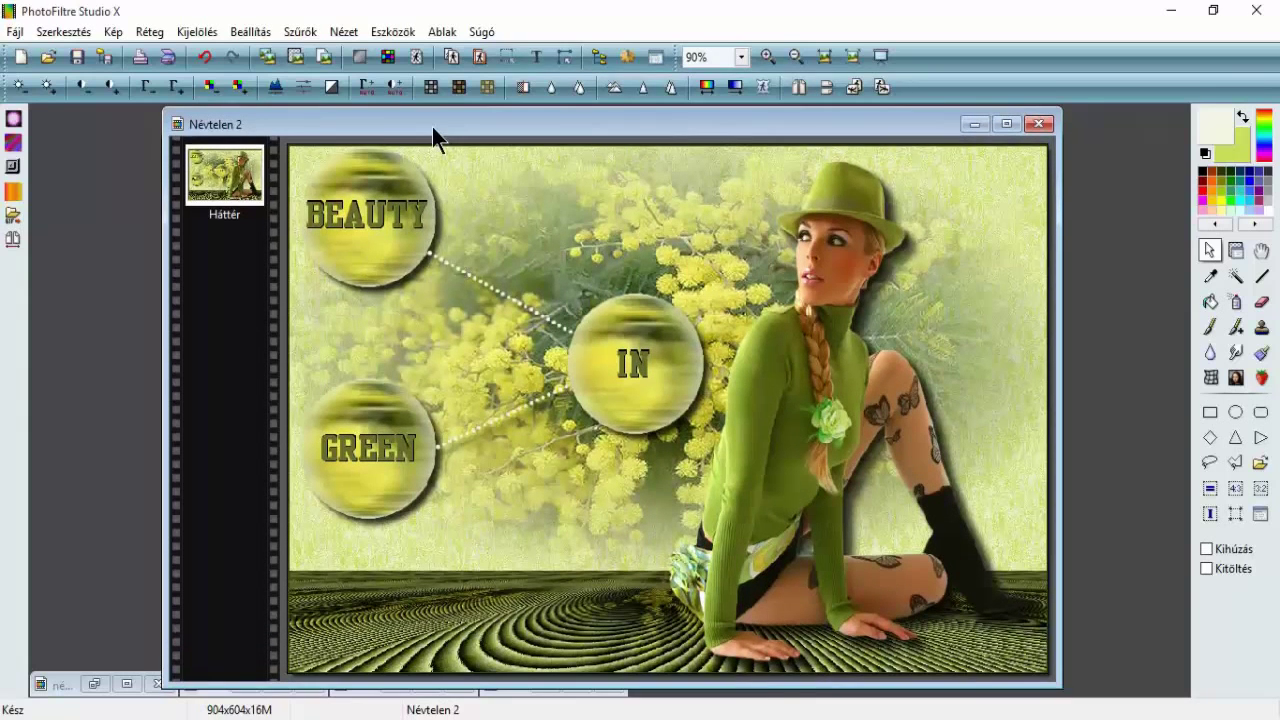
{"action": "left_click", "coordinate": [113, 32]}
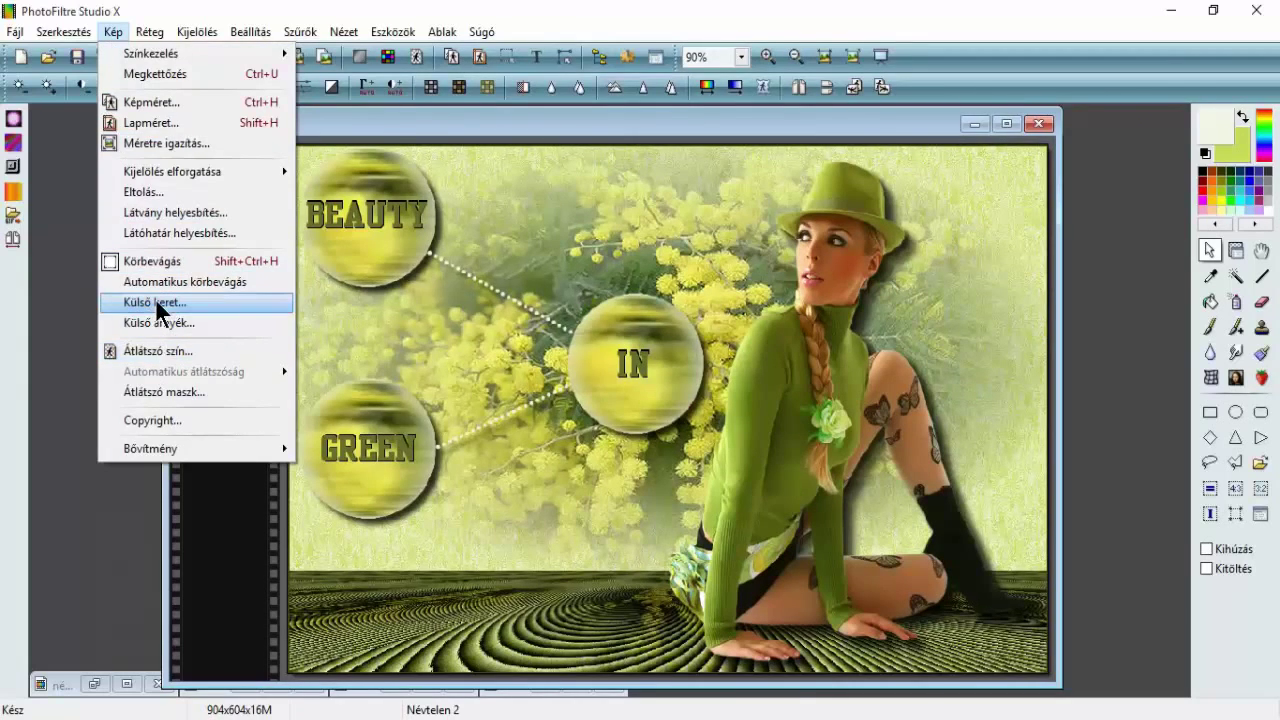
{"action": "left_click", "coordinate": [158, 302]}
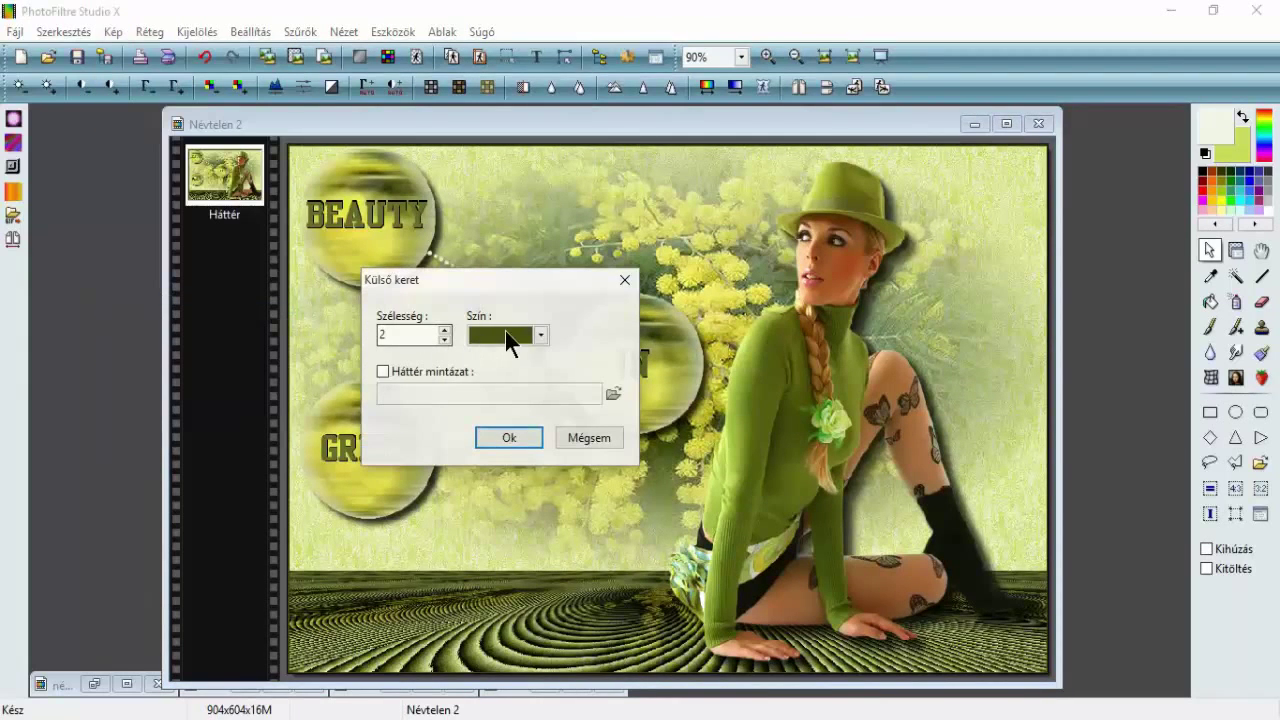
{"action": "left_click", "coordinate": [507, 335]}
{"action": "left_click", "coordinate": [448, 362]}
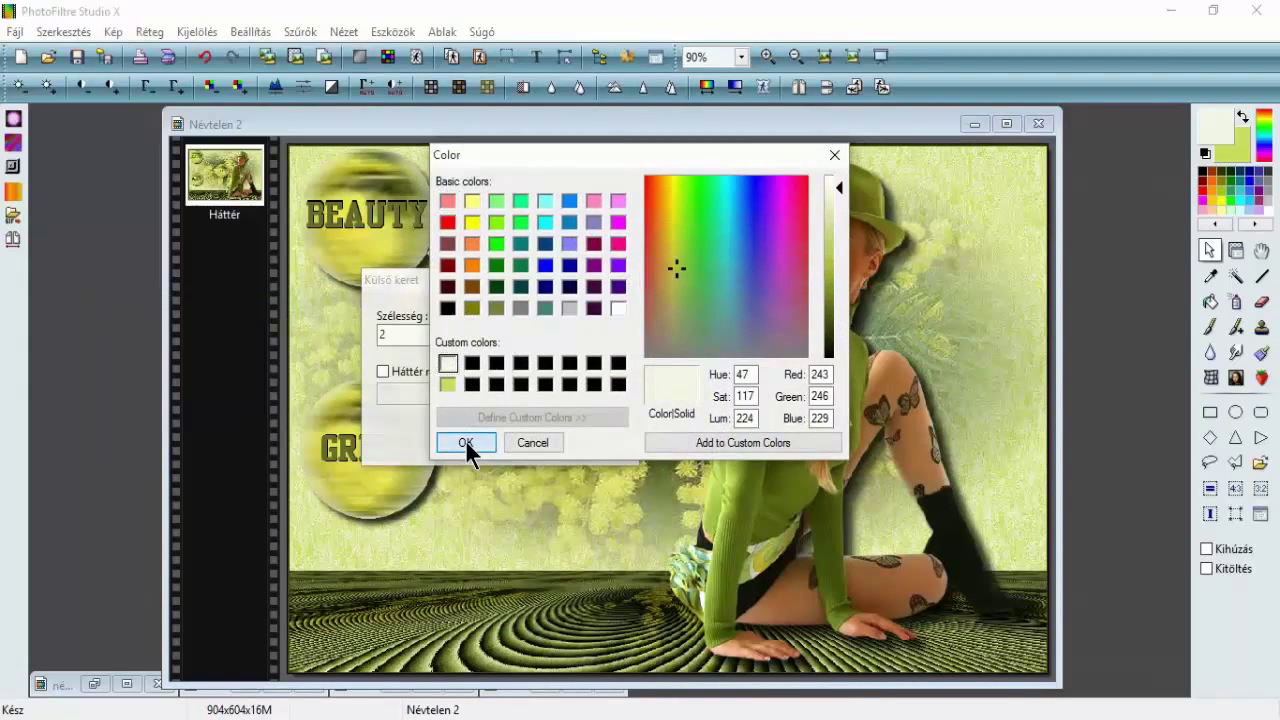
{"action": "left_click", "coordinate": [465, 440]}
{"action": "left_click", "coordinate": [500, 435]}
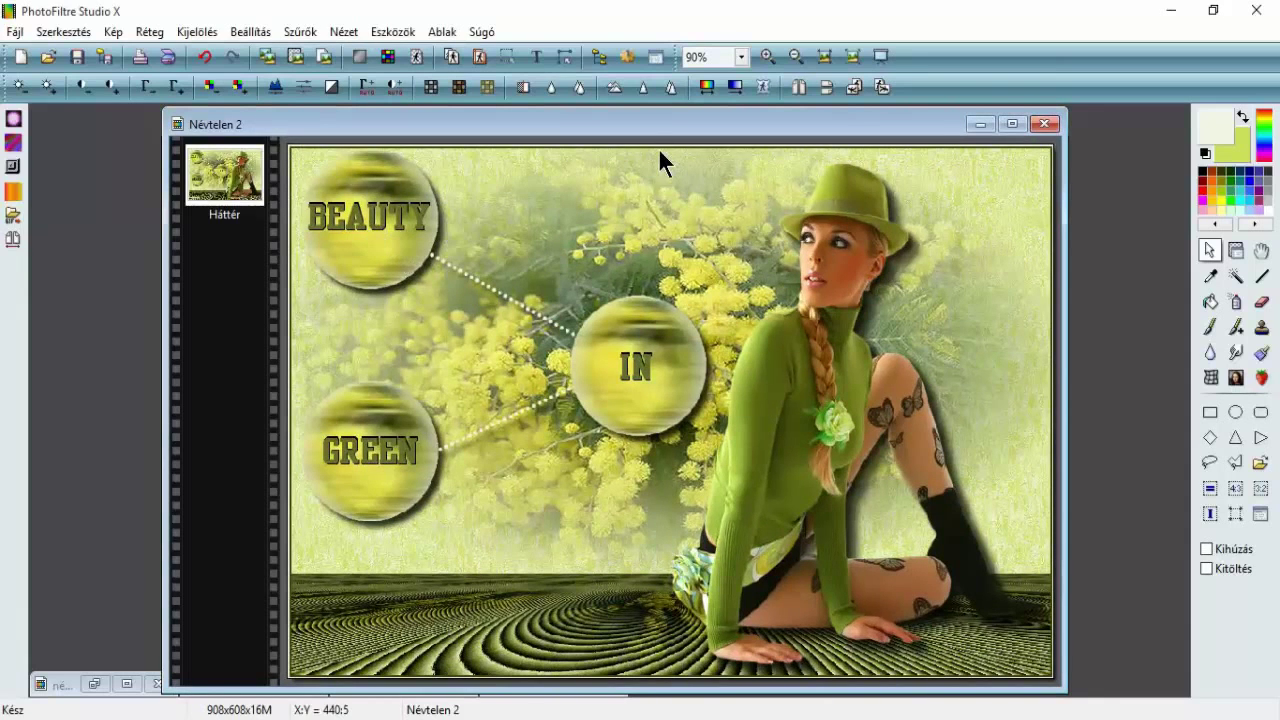
- Add a 30-pixel outer frame in the yellow-green custom color RGB 202, 222, 88 and reposition the image window
{"action": "left_click", "coordinate": [112, 32]}
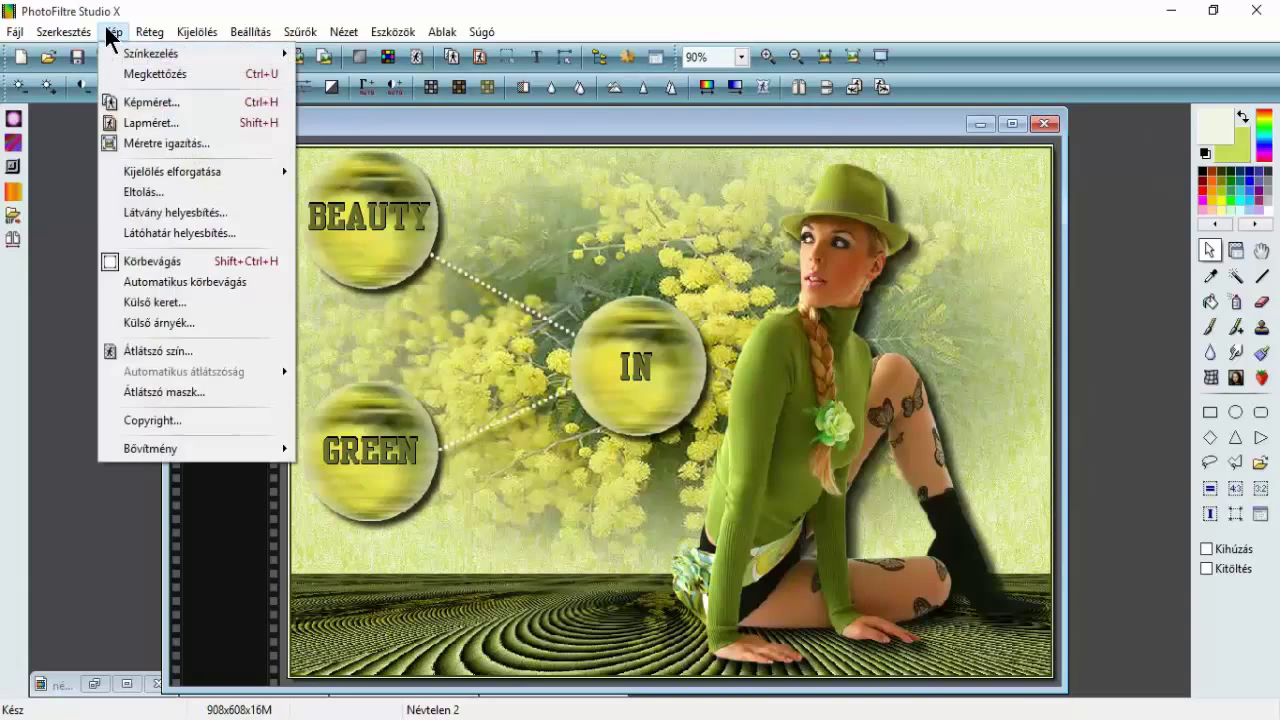
{"action": "left_click", "coordinate": [209, 305]}
{"action": "double_click", "coordinate": [406, 335]}
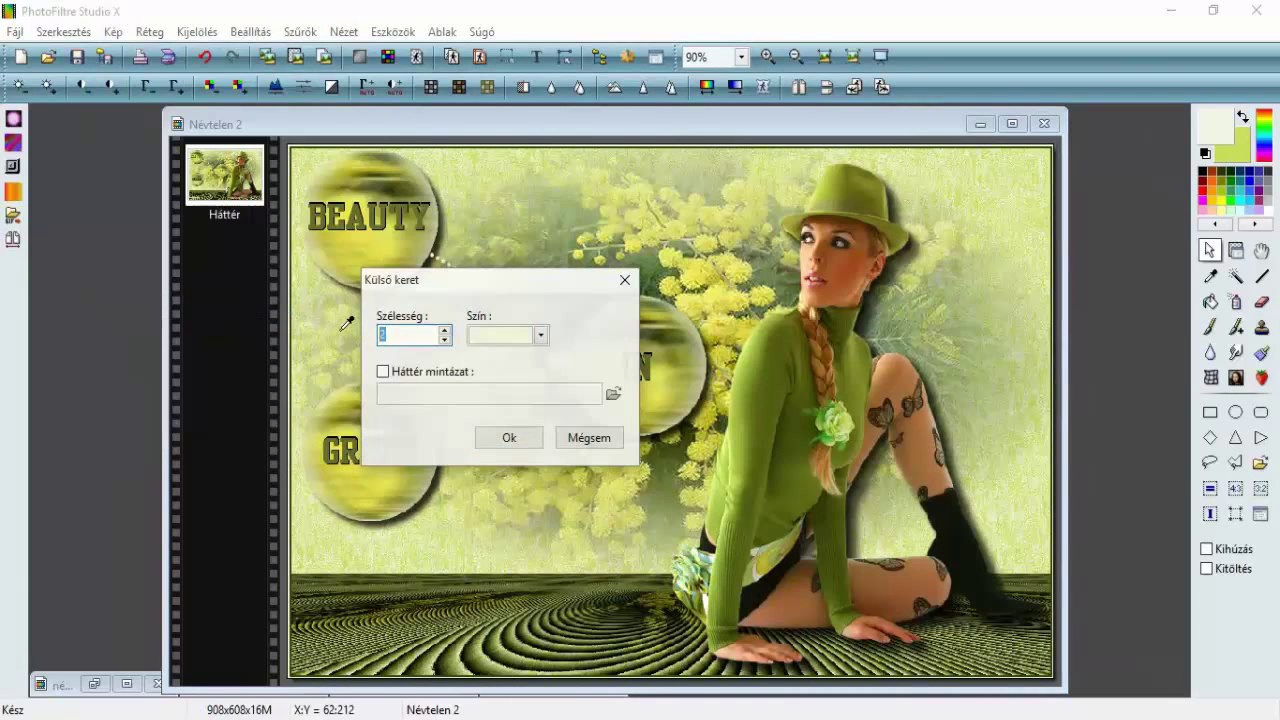
{"action": "left_click", "coordinate": [488, 333]}
{"action": "left_click", "coordinate": [447, 384]}
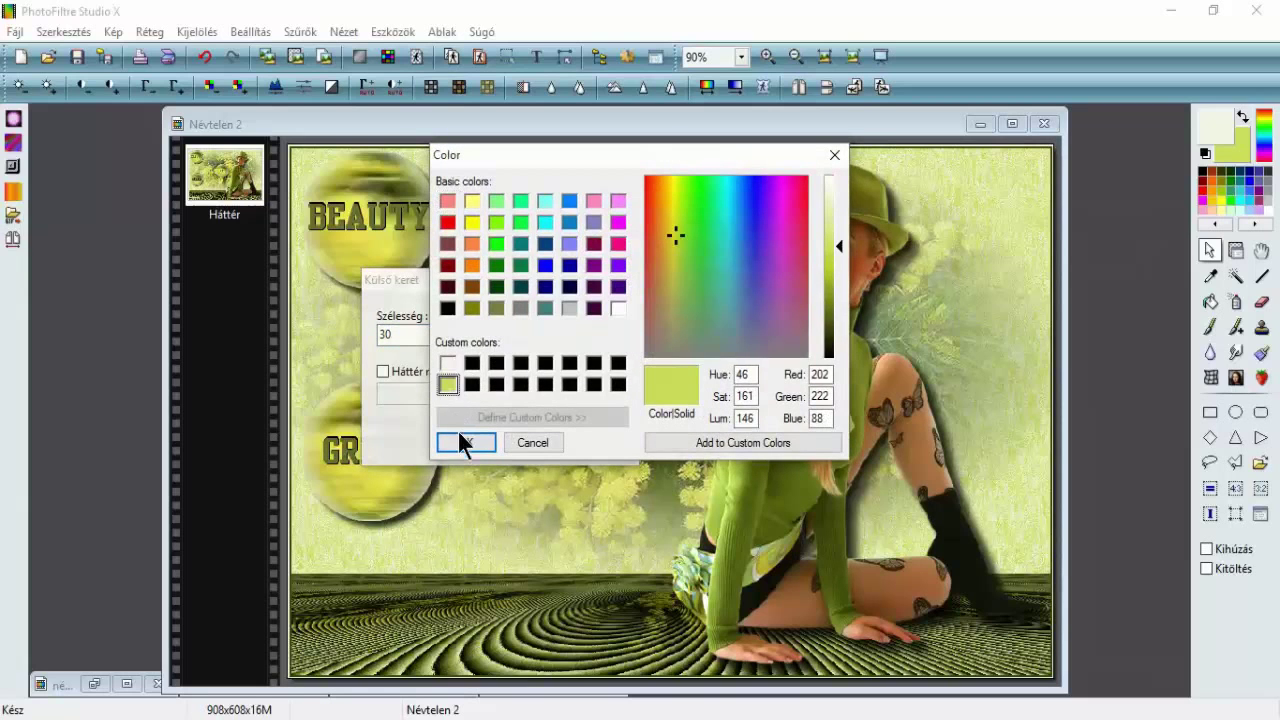
{"action": "left_click", "coordinate": [462, 442]}
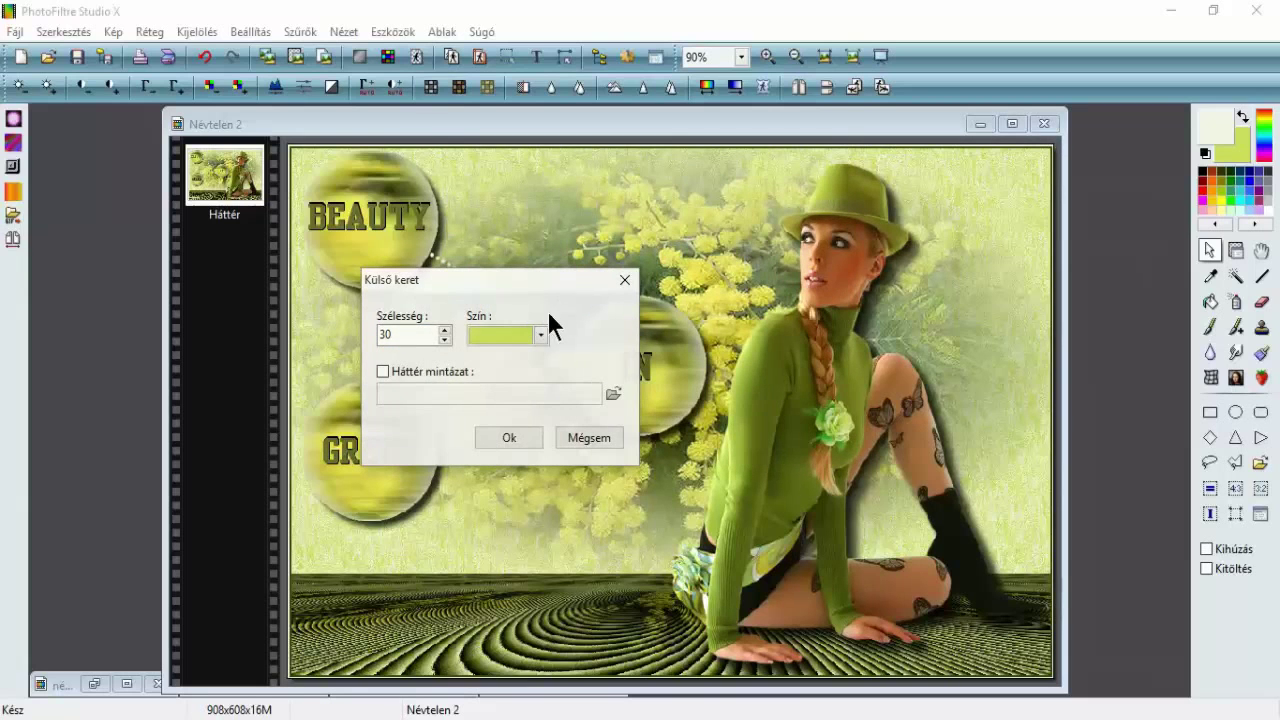
{"action": "left_click", "coordinate": [516, 438]}
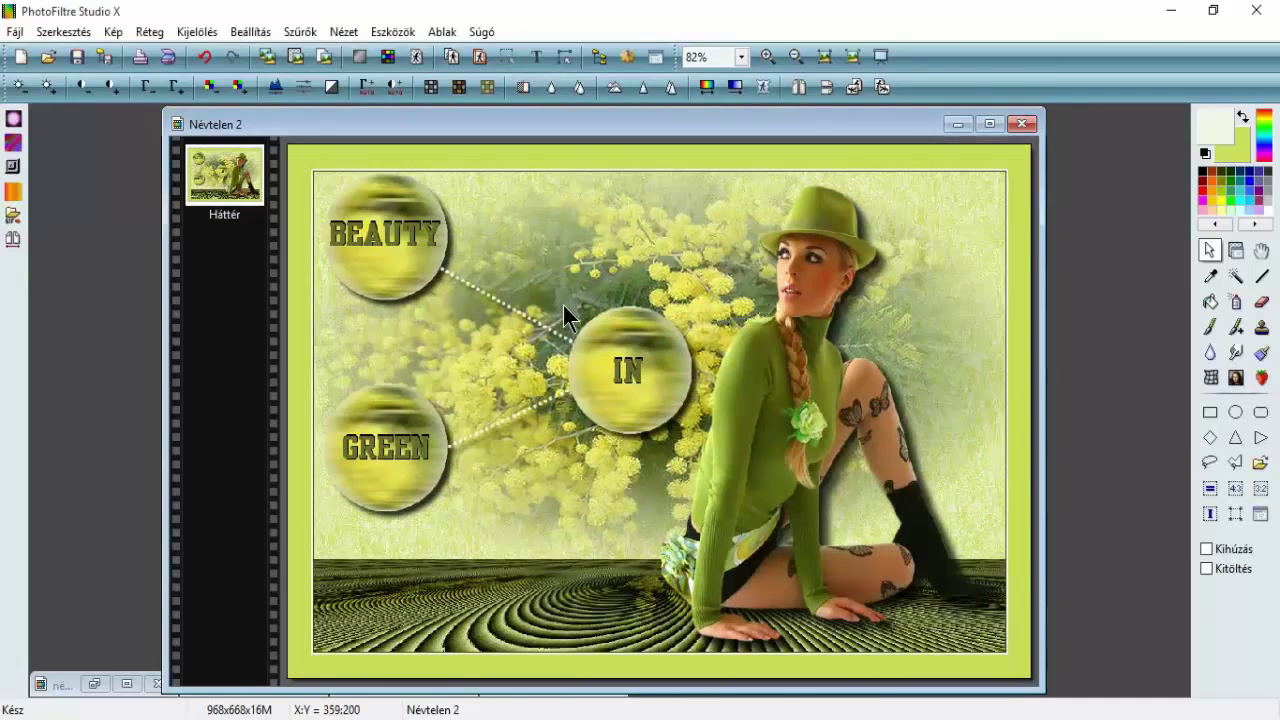
{"action": "scroll", "coordinate": [562, 302], "scroll_direction": "up", "scroll_amount": 1}
{"action": "scroll", "coordinate": [562, 302], "scroll_direction": "down", "scroll_amount": 1}
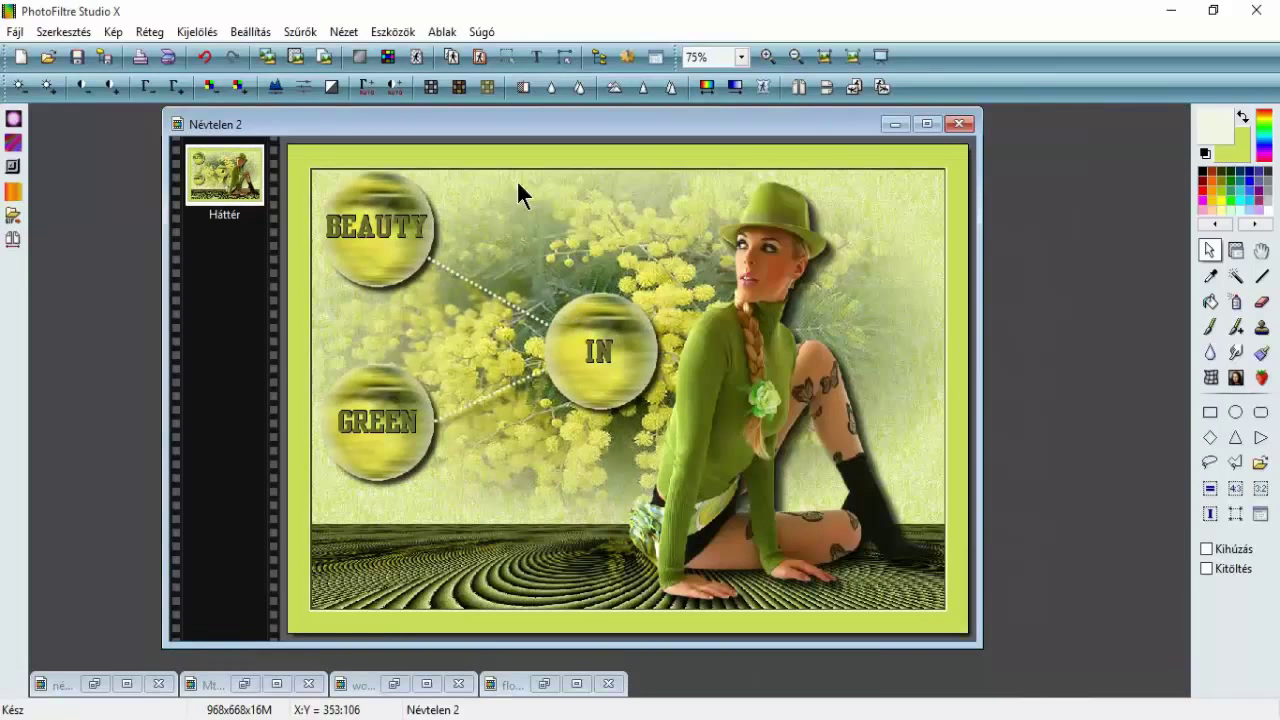
{"action": "left_click_drag", "start_coordinate": [525, 131], "coordinate": [560, 136]}
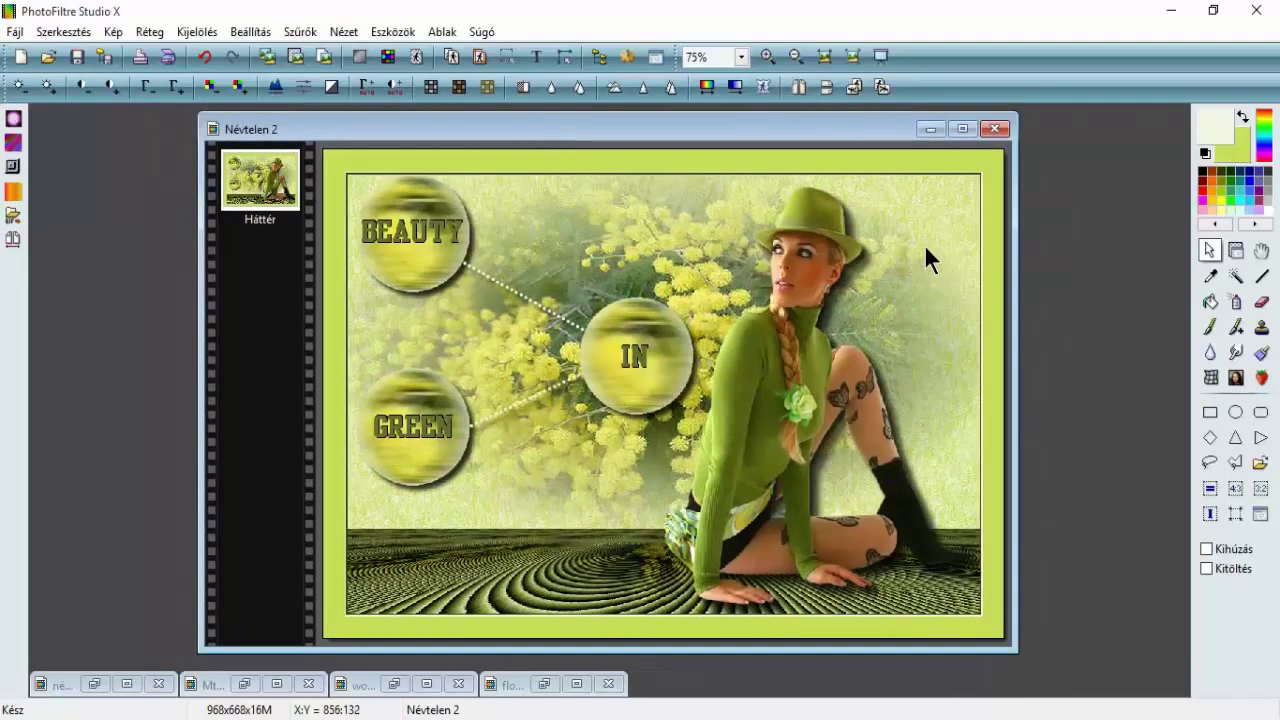
- Select the yellow-green outer frame with the magic wand at tolerance 0
{"action": "left_click", "coordinate": [1235, 282]}
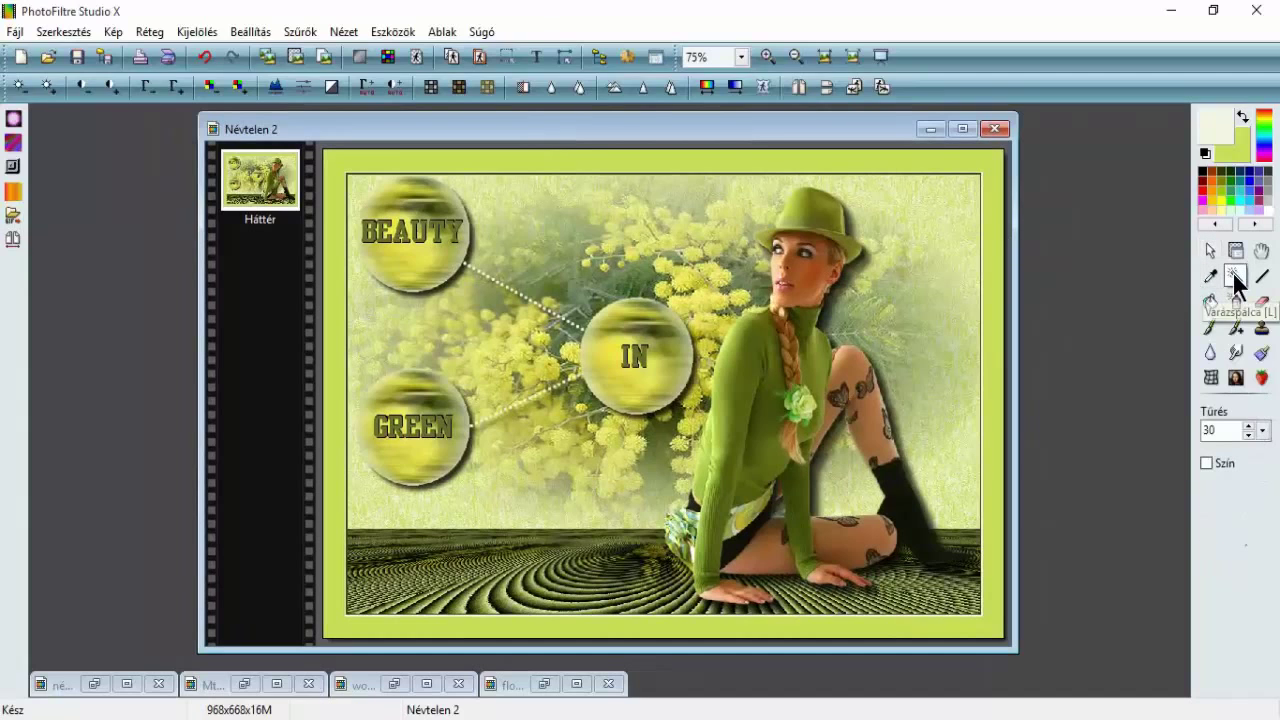
{"action": "left_click_drag", "start_coordinate": [1221, 430], "coordinate": [1158, 436]}
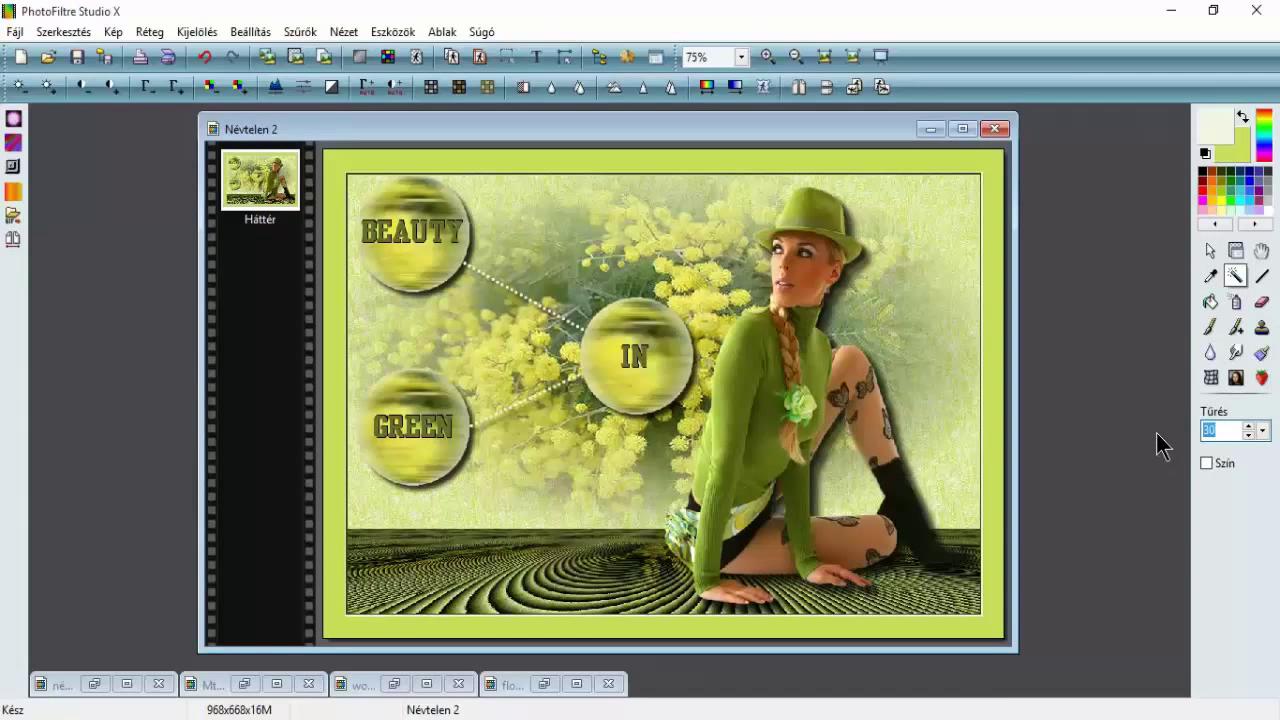
{"action": "type", "text": "0"}
{"action": "left_click", "coordinate": [718, 162]}
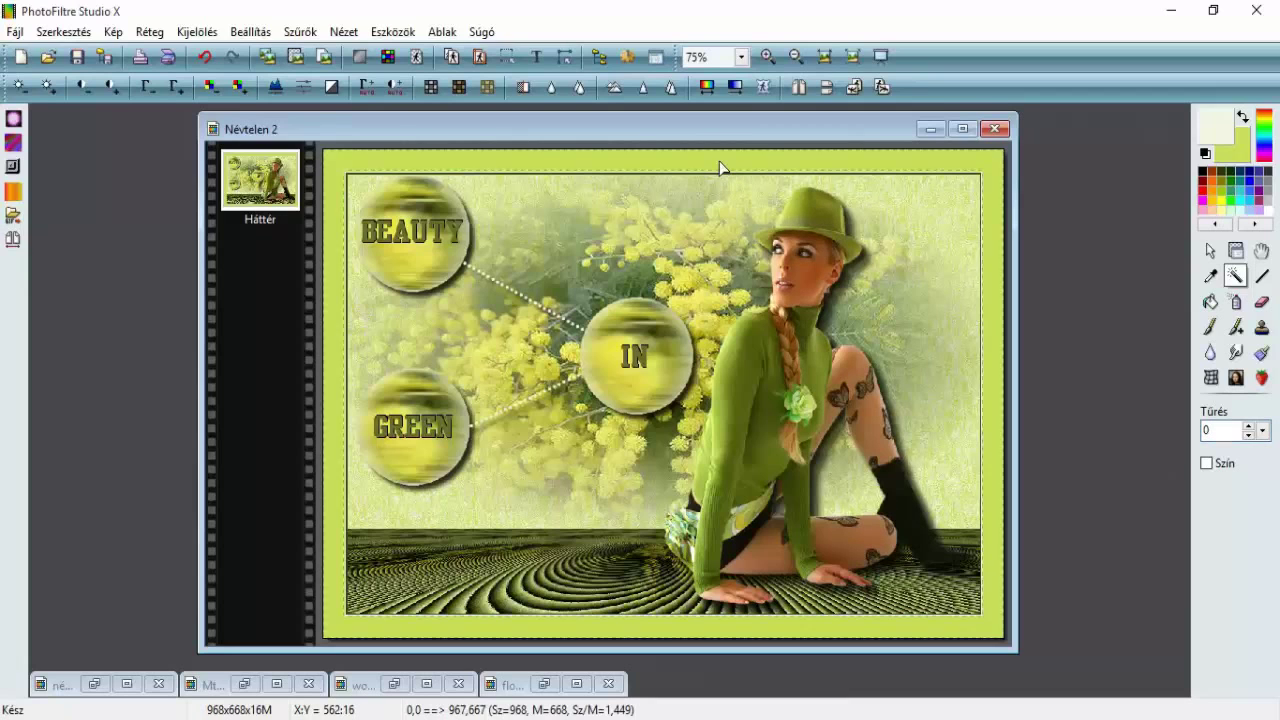
- Apply the Xero Fritillary filter to the selected frame with Granularity 5, Aggression 30, Tesselation 10 and Variation 0
{"action": "left_click", "coordinate": [300, 31]}
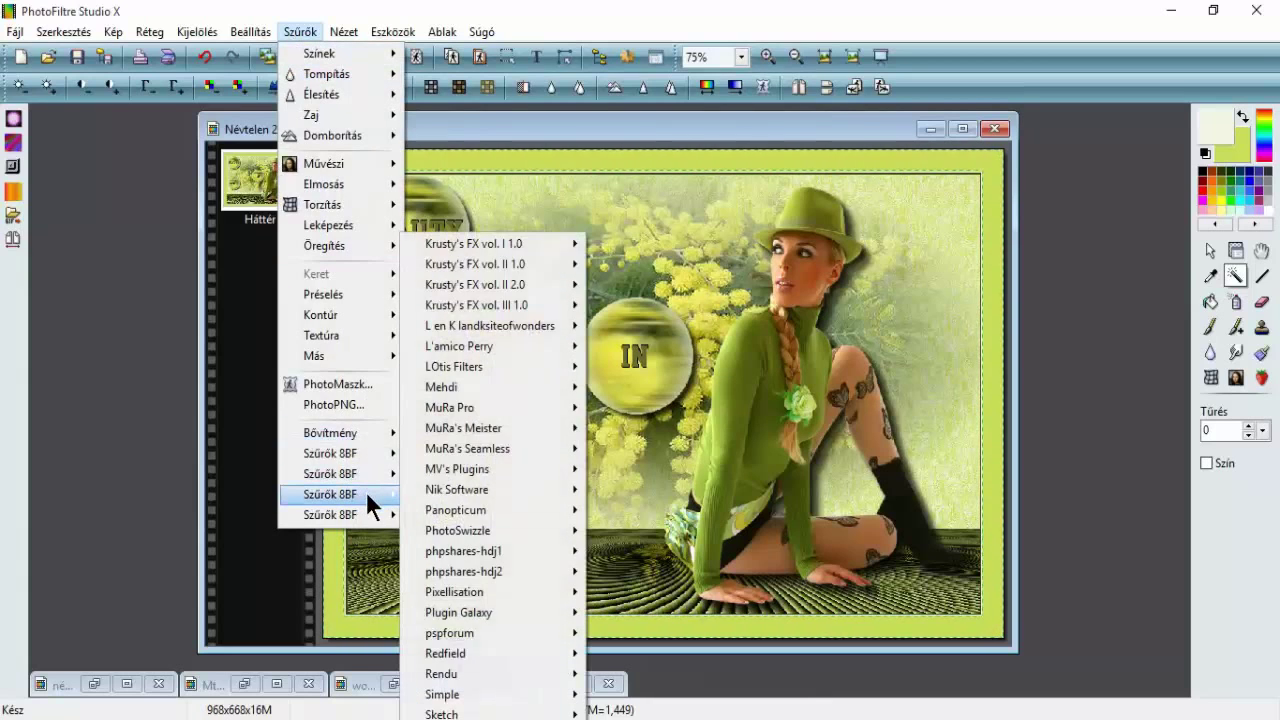
{"action": "mouse_move", "coordinate": [373, 517]}
{"action": "mouse_move", "coordinate": [488, 682]}
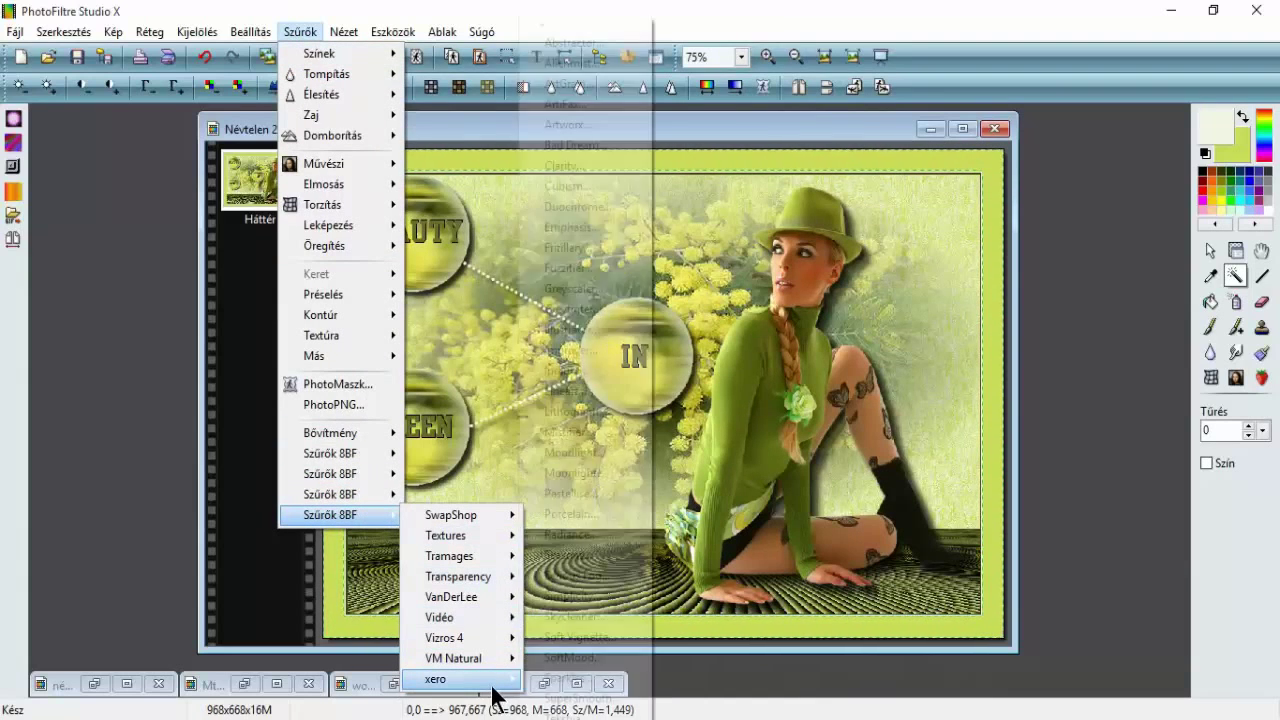
{"action": "left_click", "coordinate": [601, 249]}
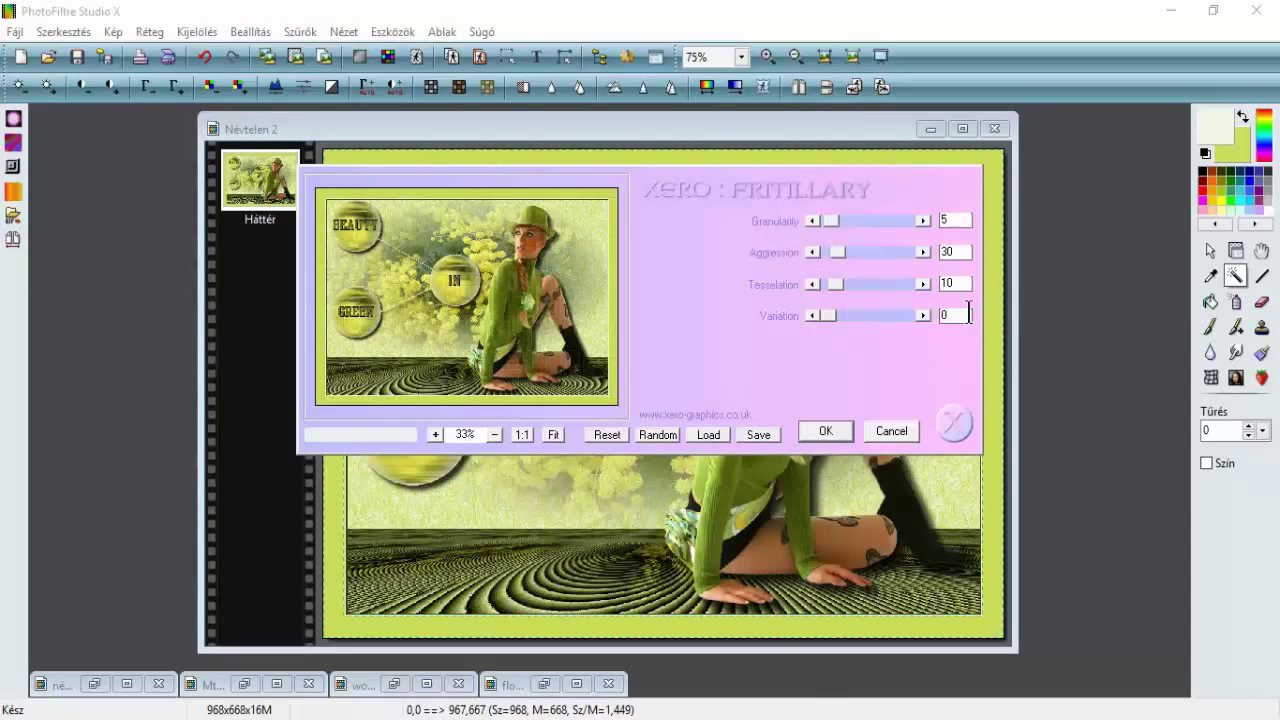
{"action": "left_click", "coordinate": [828, 428]}
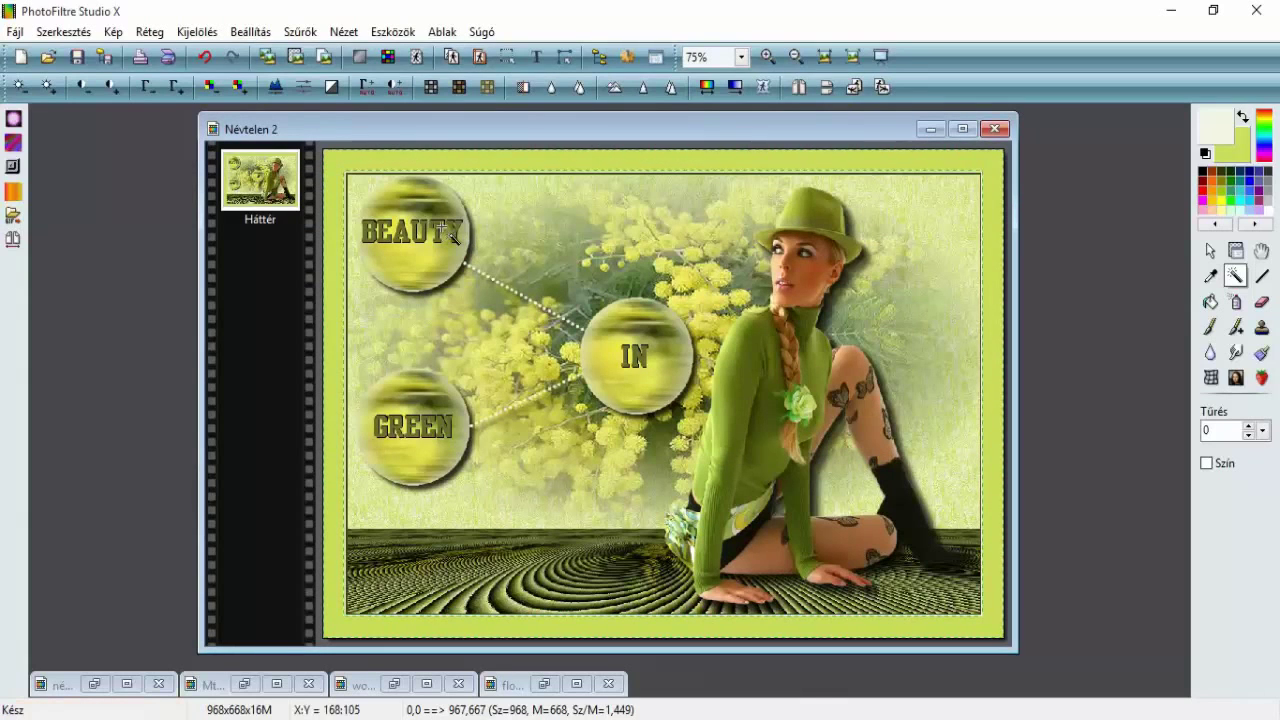
- Sharpen the selected frame's texture with an Élesítés filter
{"action": "left_click", "coordinate": [294, 38]}
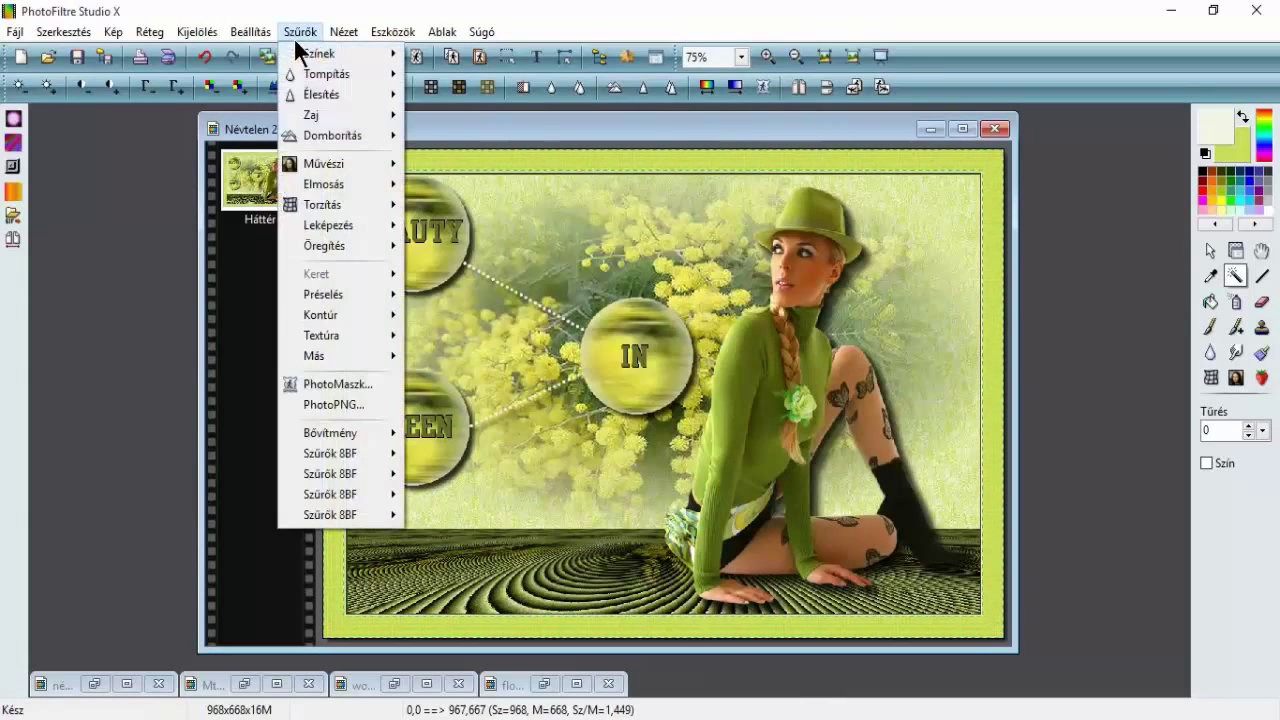
{"action": "mouse_move", "coordinate": [370, 99]}
{"action": "left_click", "coordinate": [428, 122]}
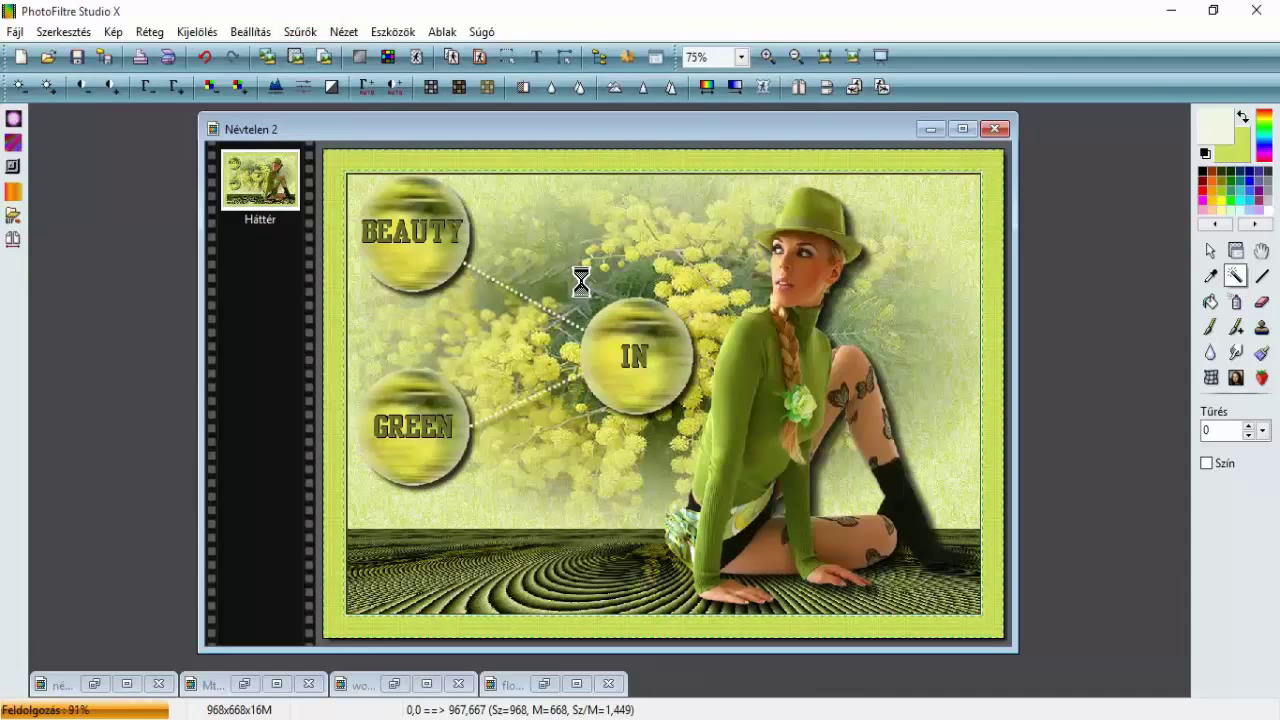
- Invert the selection and apply a black progressive-contour shadow at 50 opacity with X and Y offsets of -5
{"action": "left_click", "coordinate": [196, 31]}
{"action": "left_click", "coordinate": [225, 115]}
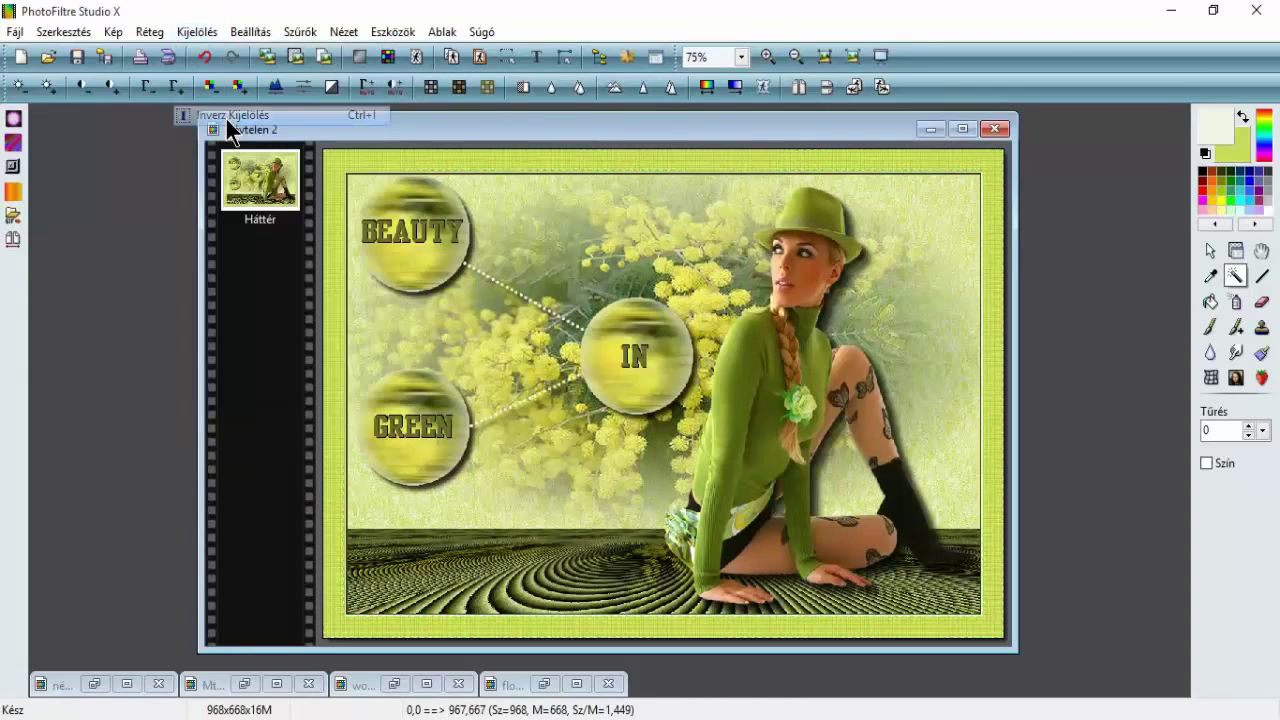
{"action": "left_click", "coordinate": [300, 31]}
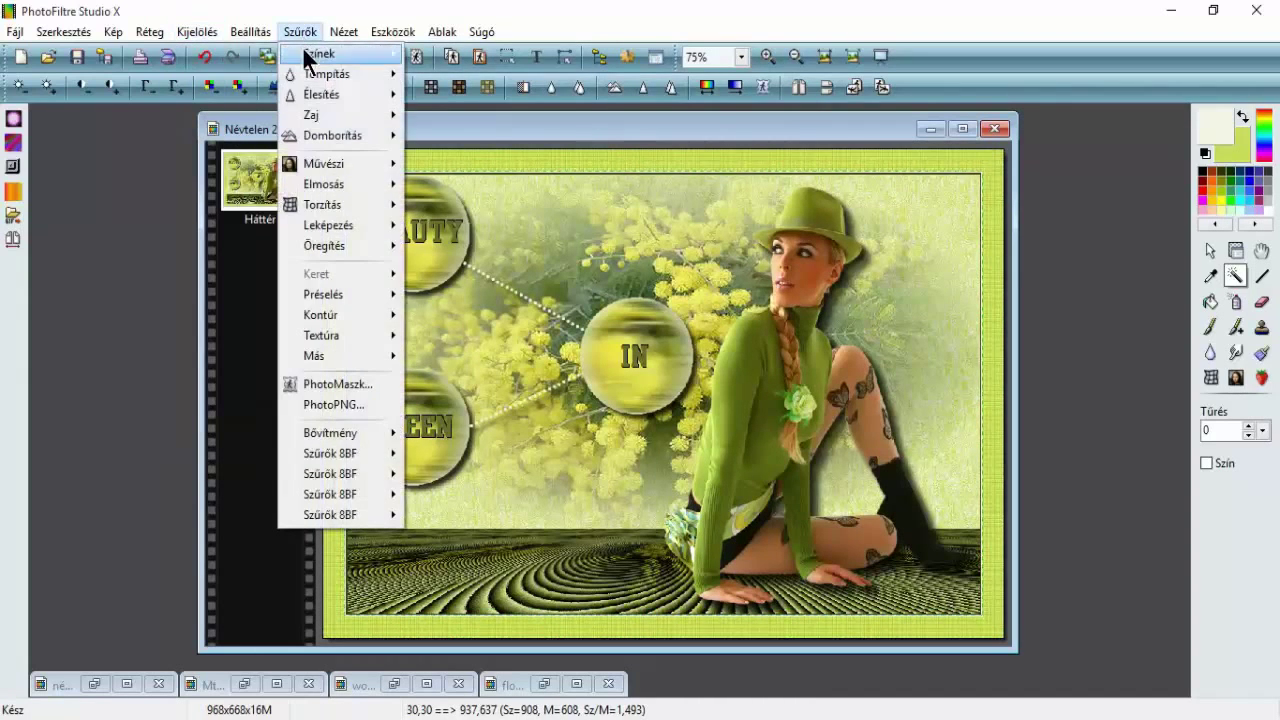
{"action": "mouse_move", "coordinate": [354, 227]}
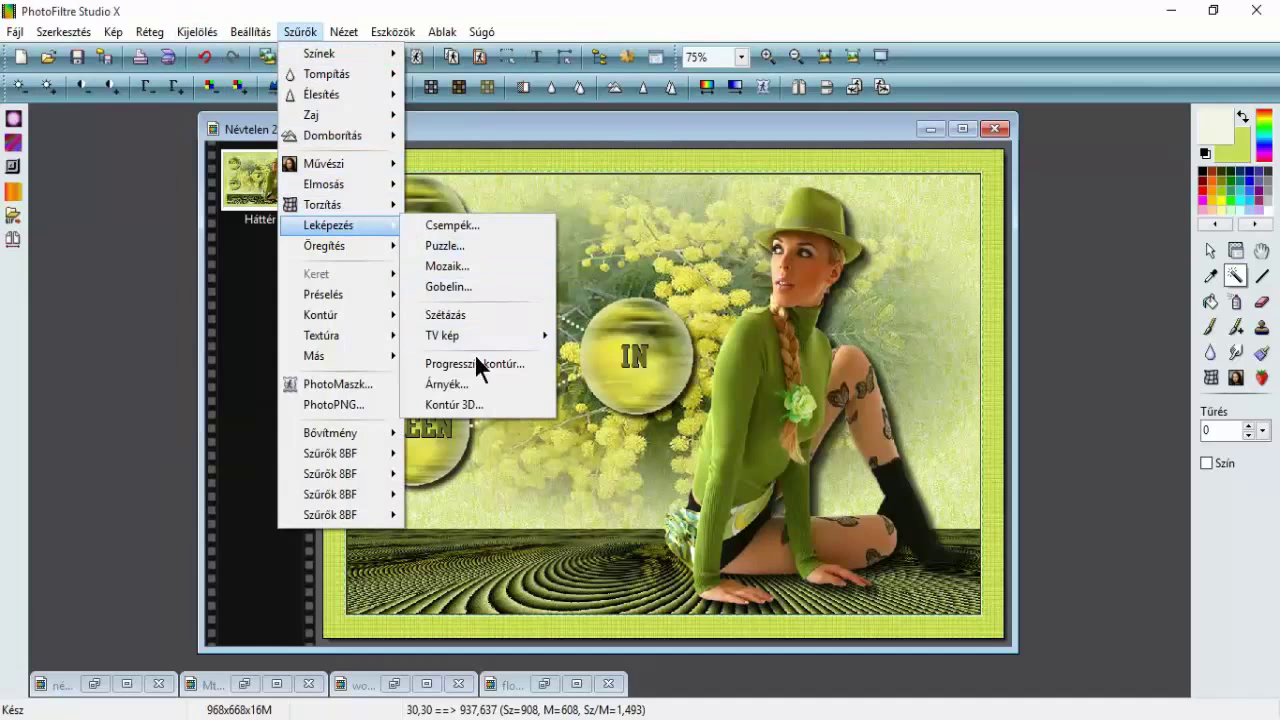
{"action": "left_click", "coordinate": [481, 382]}
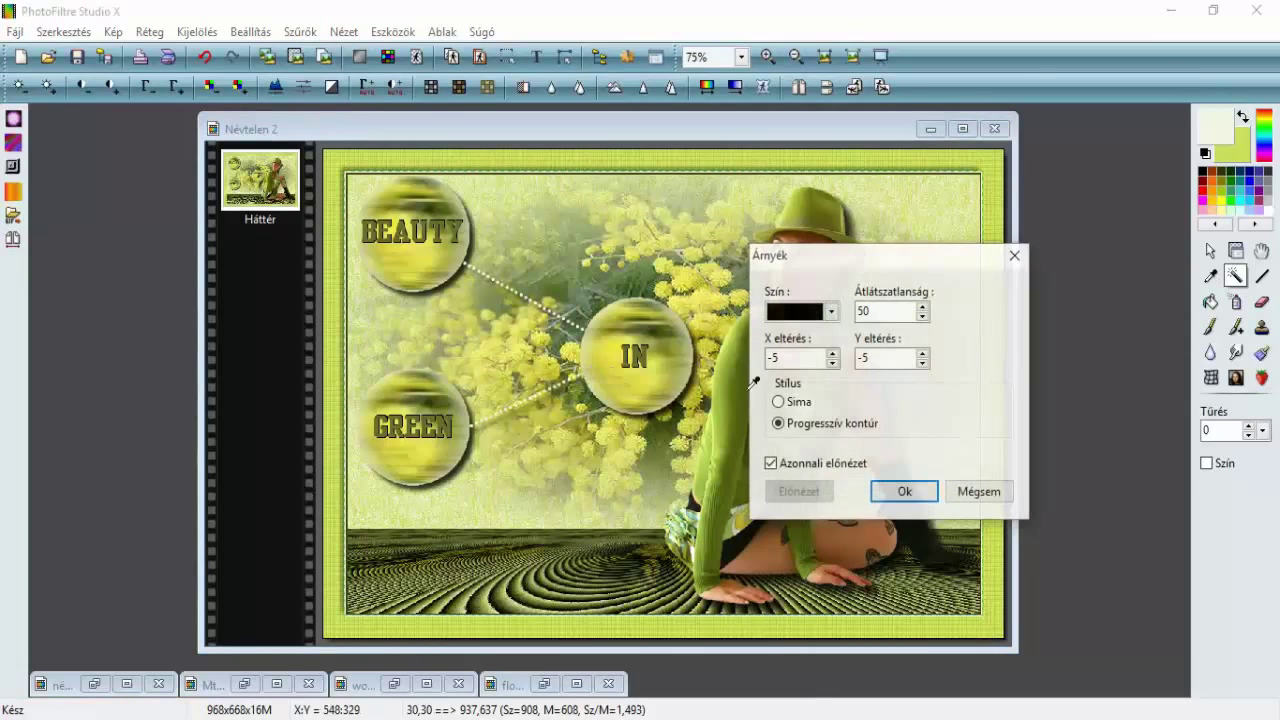
{"action": "left_click", "coordinate": [919, 490]}
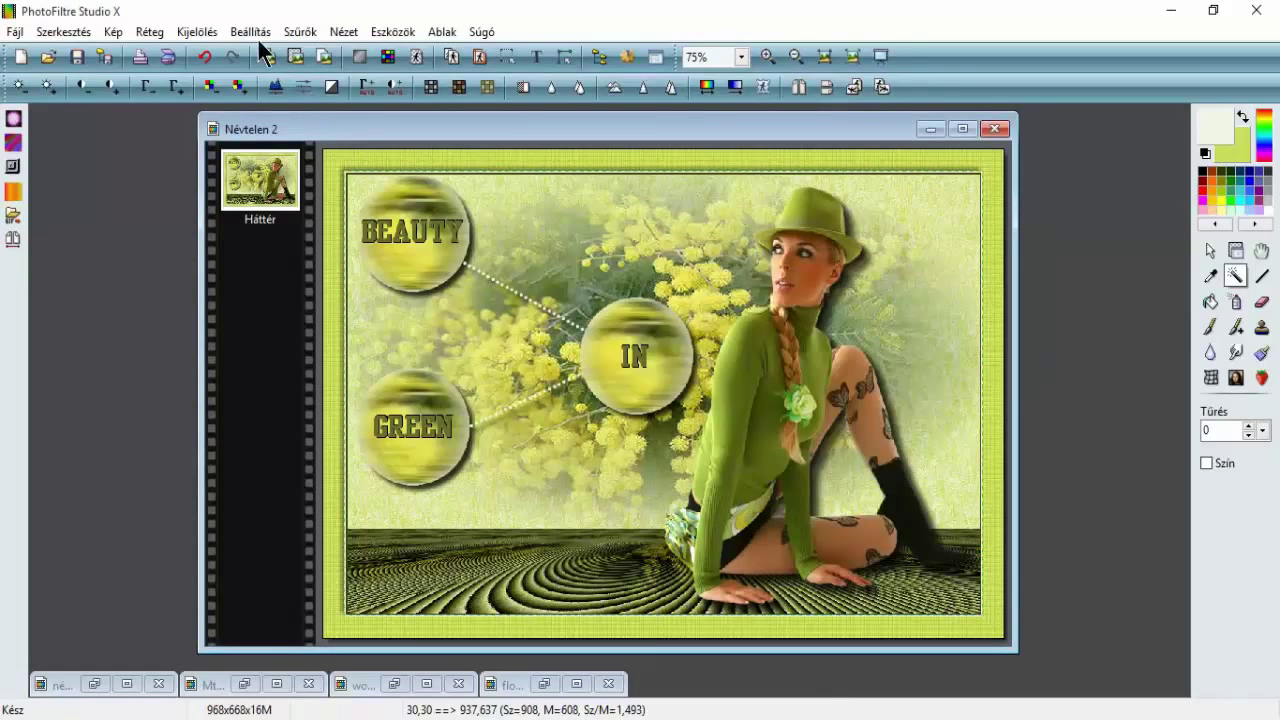
- Add a second black progressive-contour shadow at 50 opacity with X and Y offsets of 5, and hide the selection
{"action": "left_click", "coordinate": [292, 32]}
{"action": "mouse_move", "coordinate": [362, 226]}
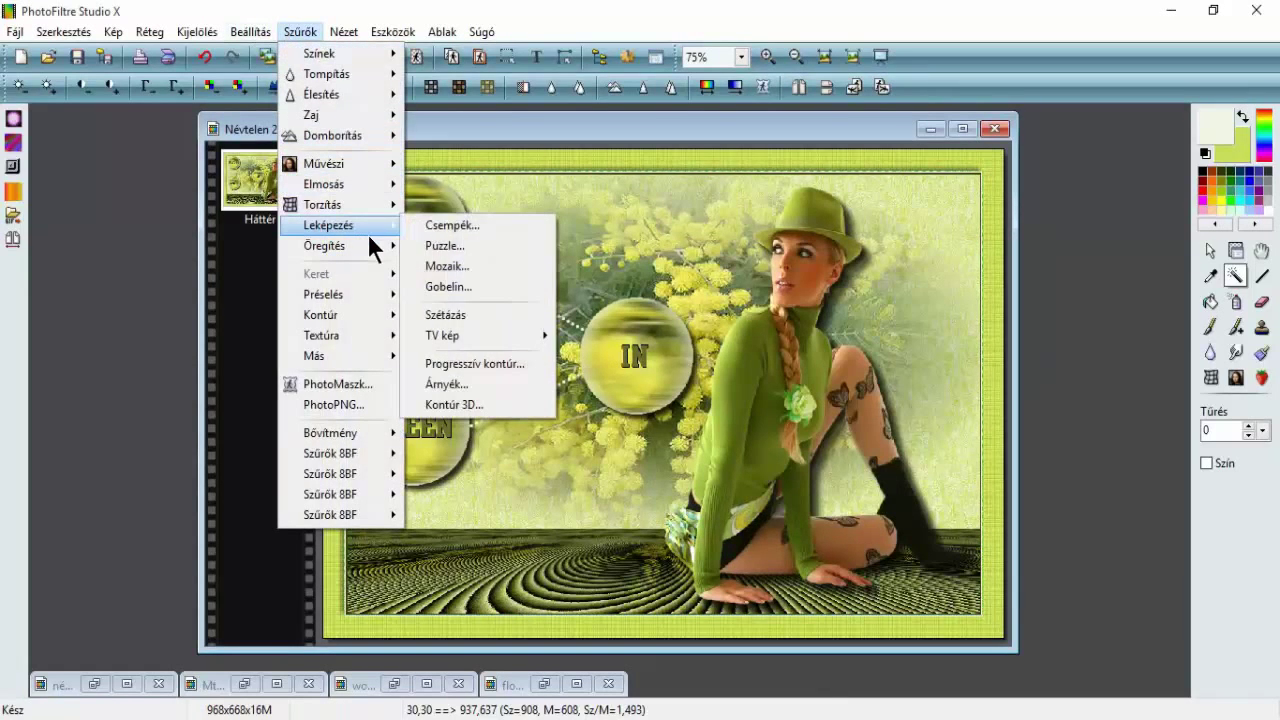
{"action": "left_click", "coordinate": [496, 382]}
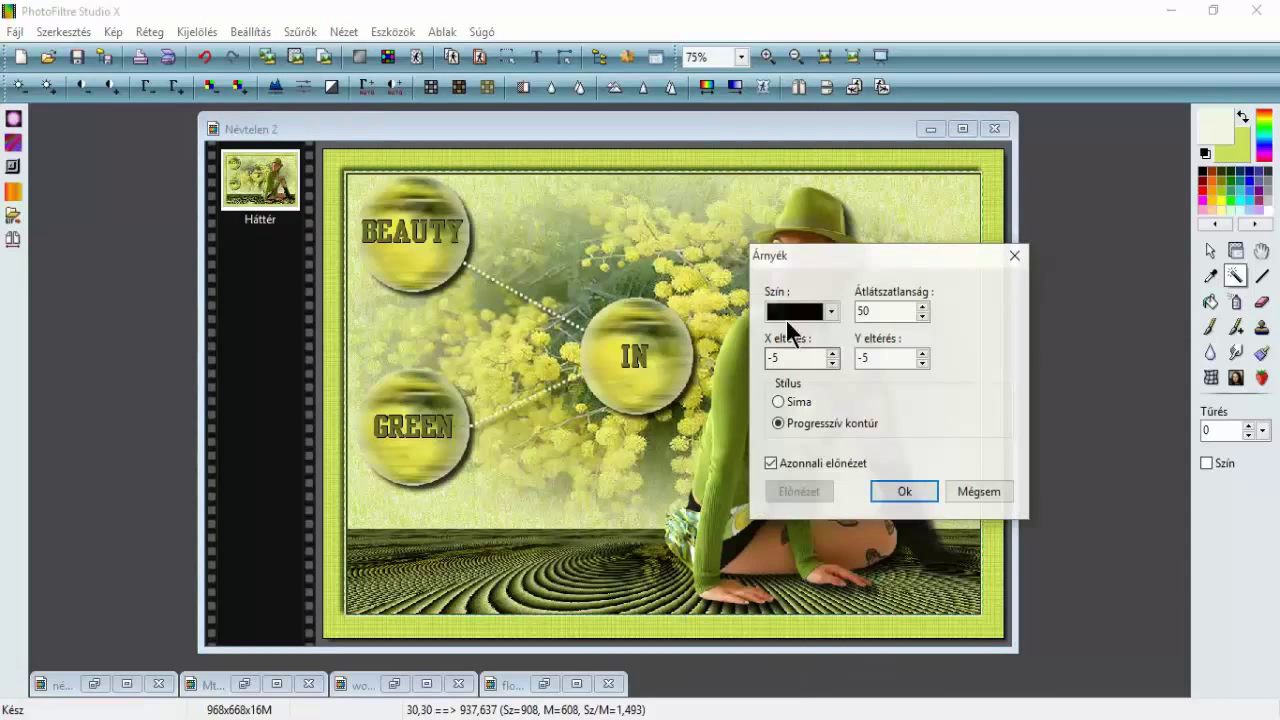
{"action": "left_click", "coordinate": [791, 357]}
{"action": "key", "text": "BackSpace"}
{"action": "key", "text": "BackSpace"}
{"action": "type", "text": "5"}
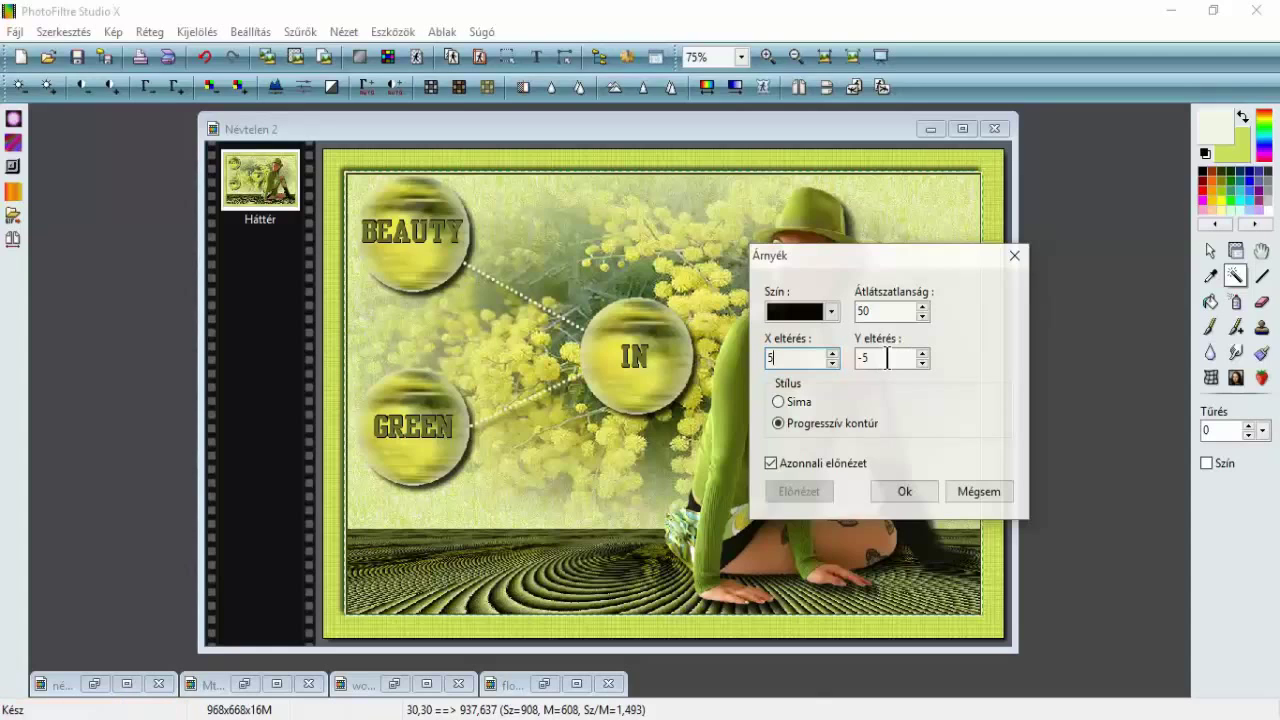
{"action": "double_click", "coordinate": [880, 358]}
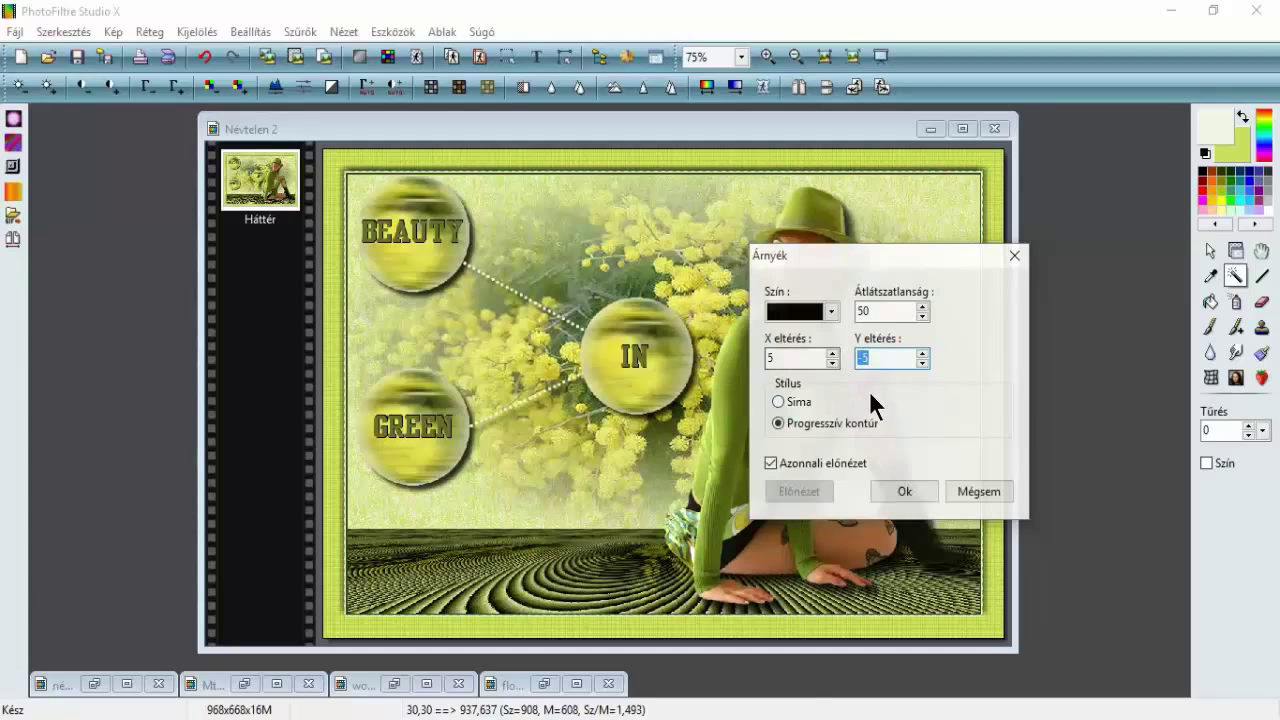
{"action": "type", "text": "5"}
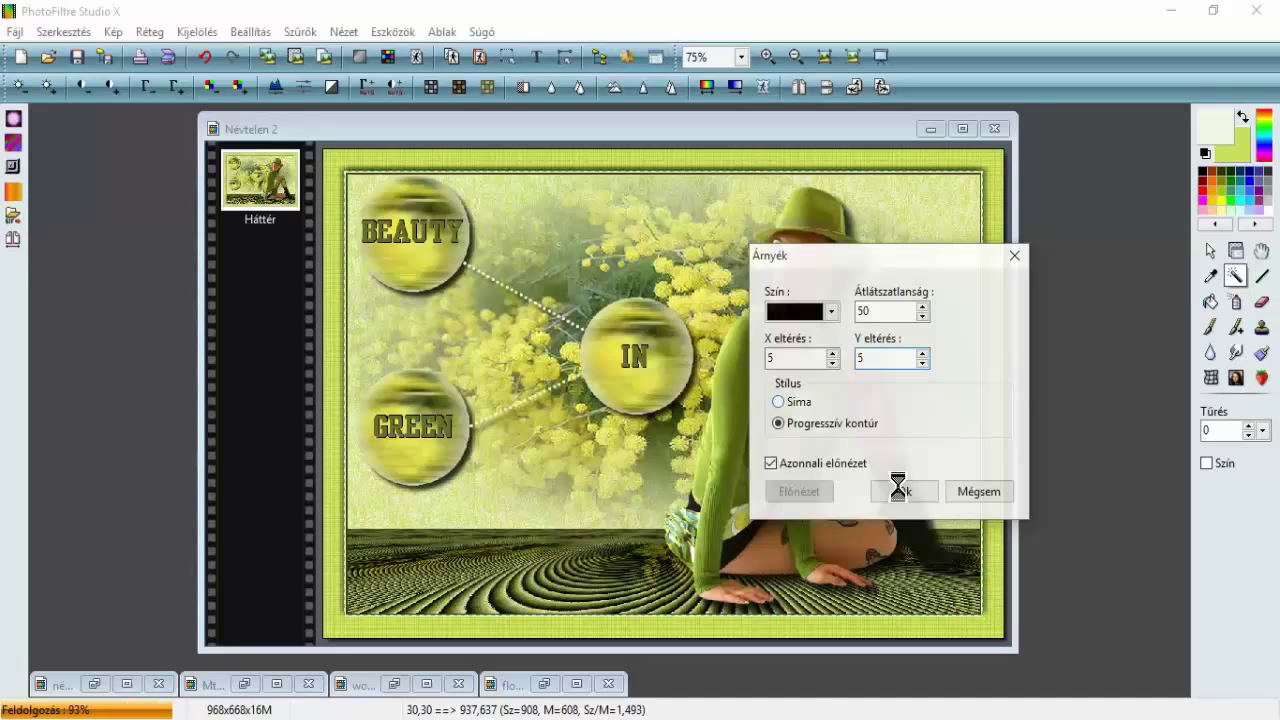
{"action": "left_click", "coordinate": [899, 490]}
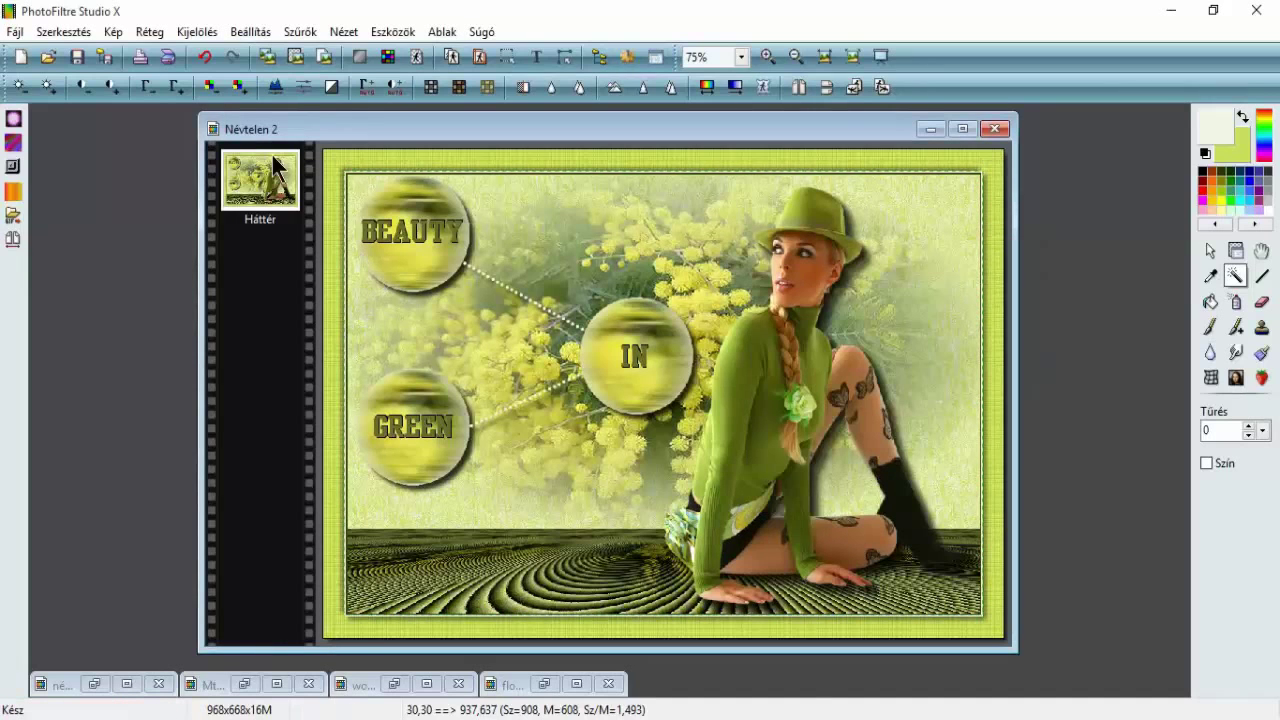
{"action": "left_click", "coordinate": [196, 32]}
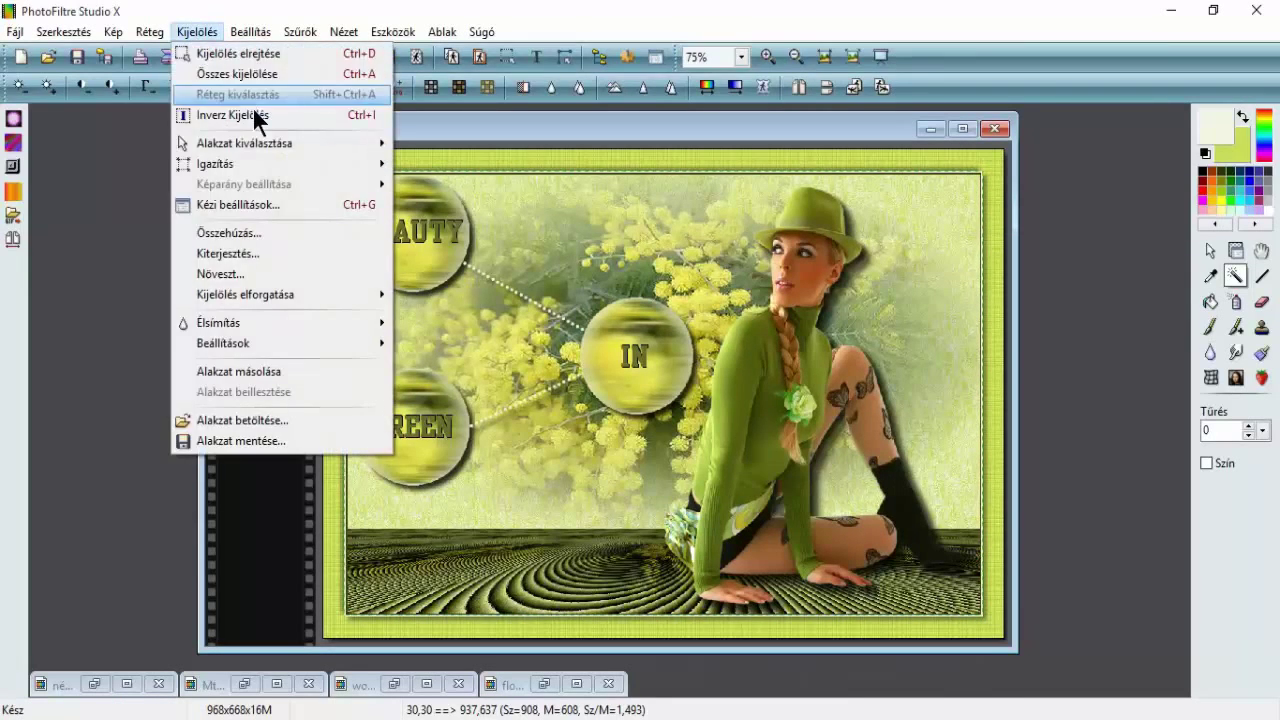
{"action": "left_click", "coordinate": [228, 54]}
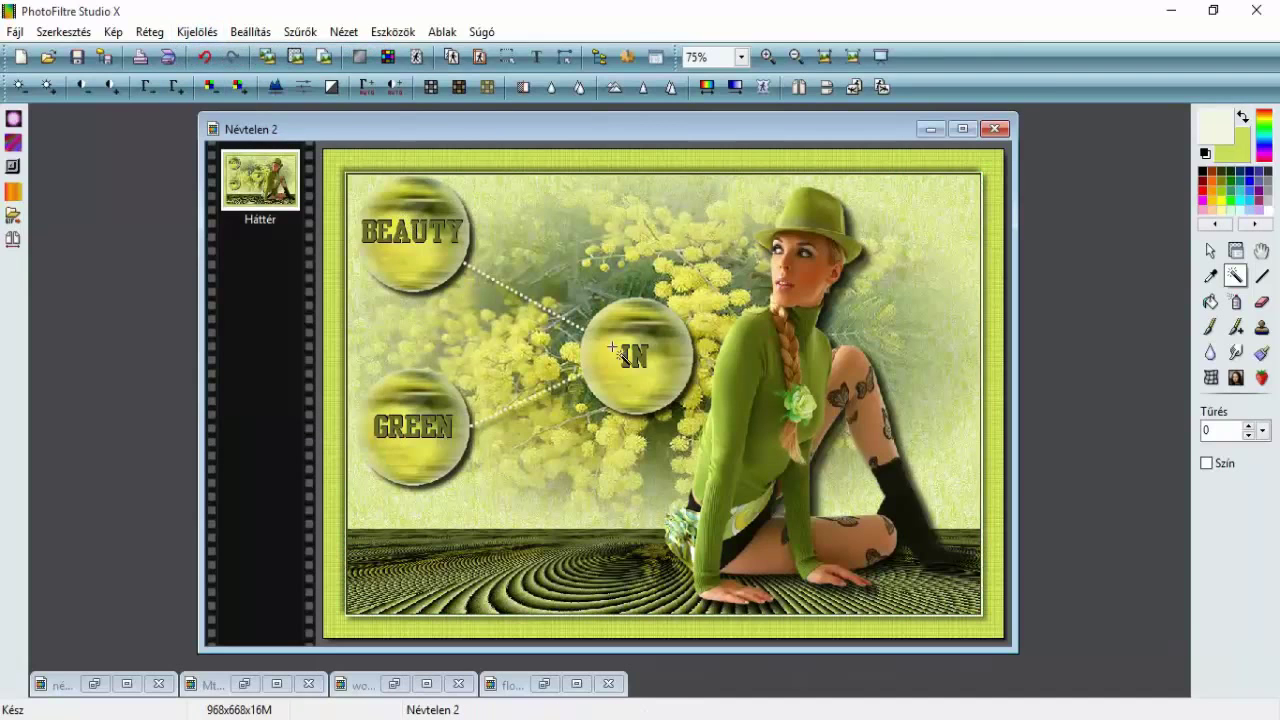